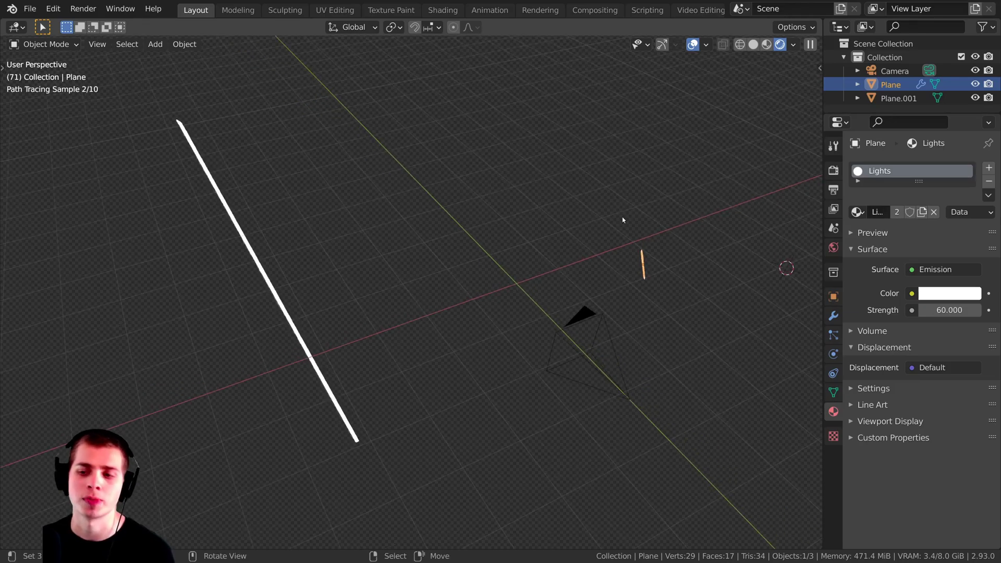
# - Examine the world's surface settings and the environment texture assigned as the background color
pyautogui.click(833, 248)
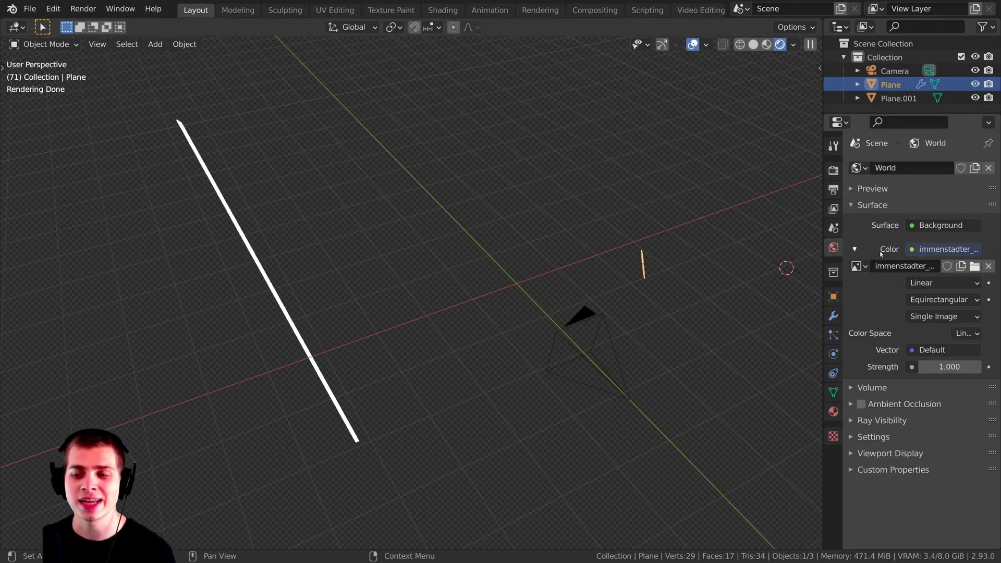
pyautogui.click(899, 268)
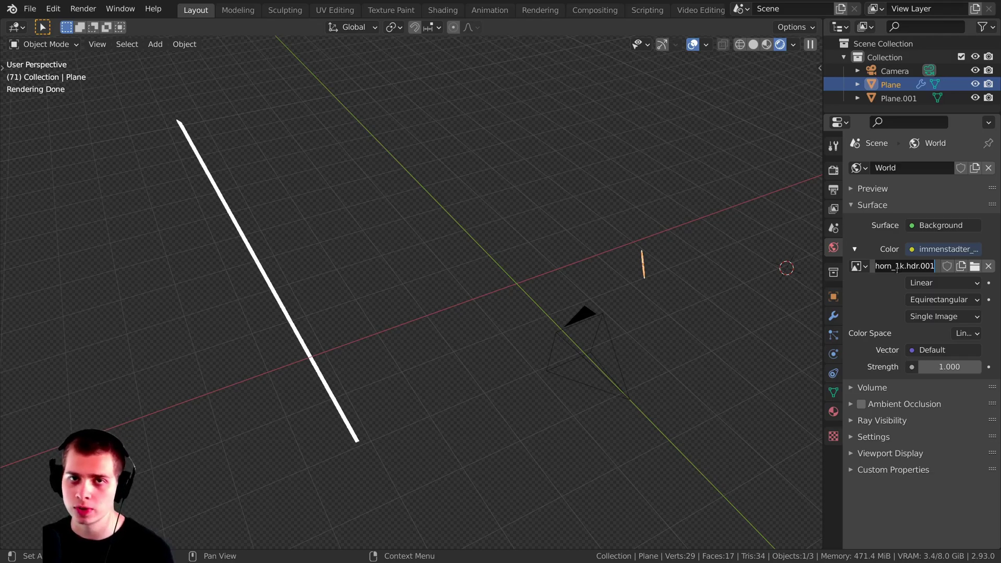
pyautogui.click(965, 244)
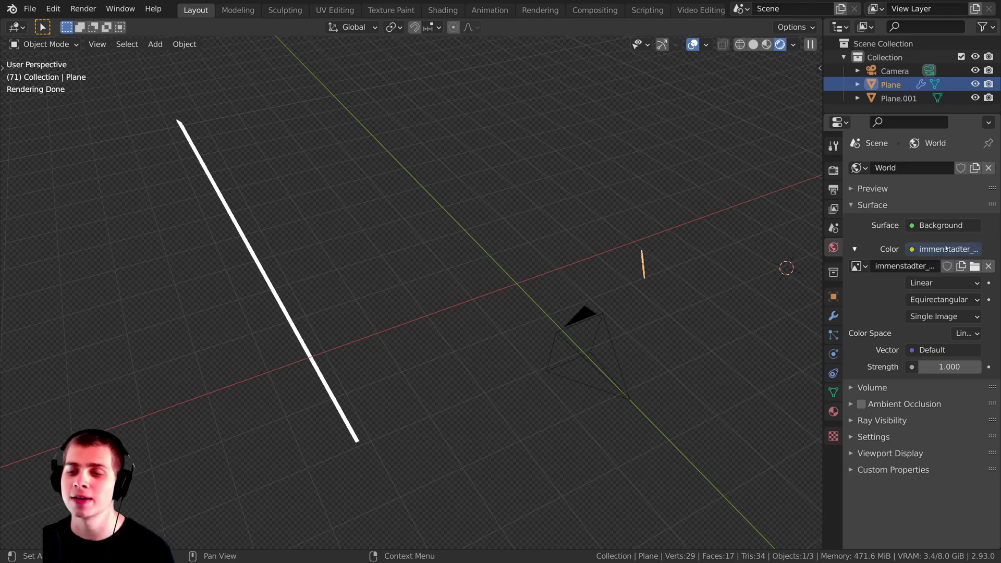
pyautogui.click(952, 251)
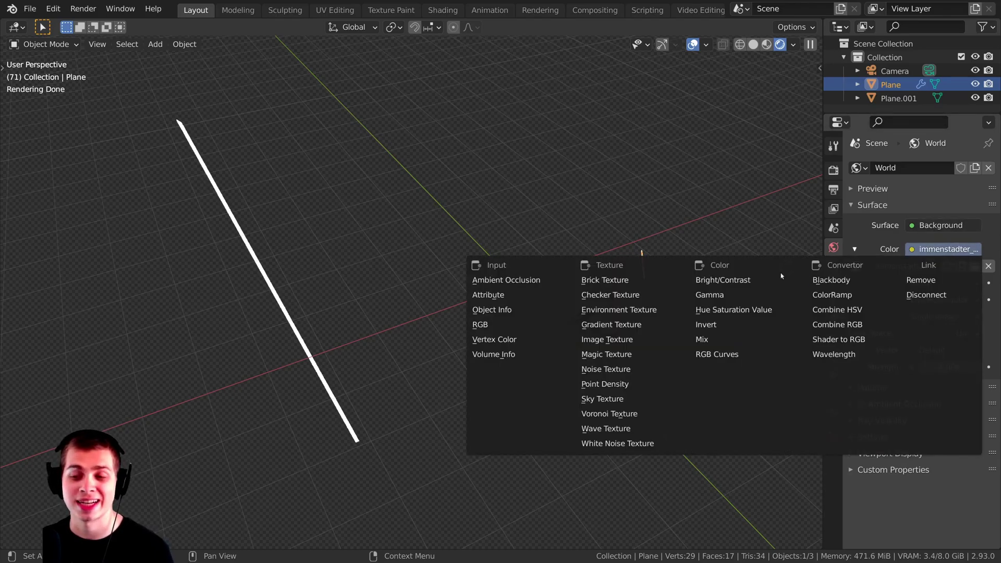
pyautogui.click(627, 311)
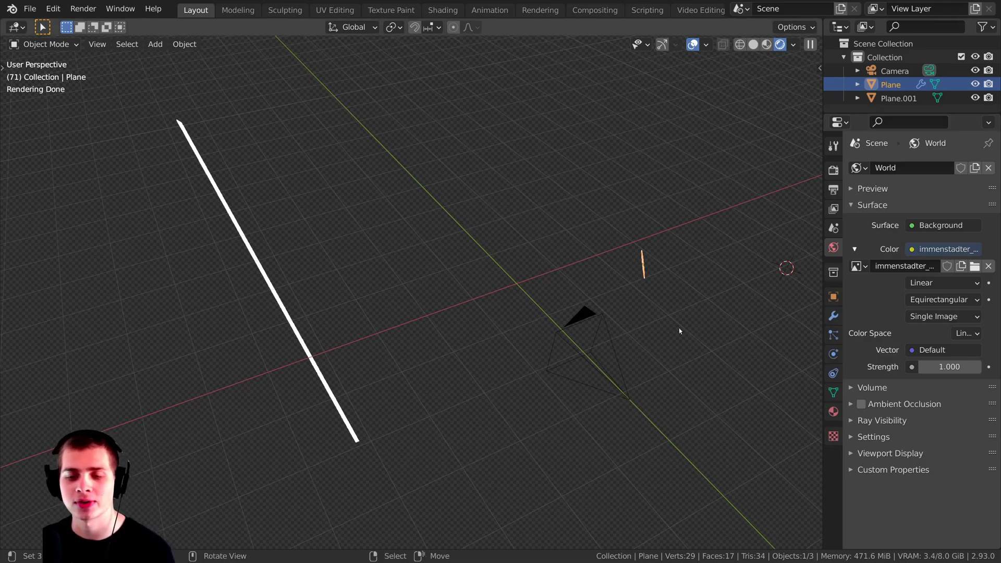
# - Select the camera and look at the scene through it
pyautogui.moveTo(684, 327); pyautogui.dragTo(619, 284, button='middle')
pyautogui.click(607, 282)
pyautogui.press('KP_0')
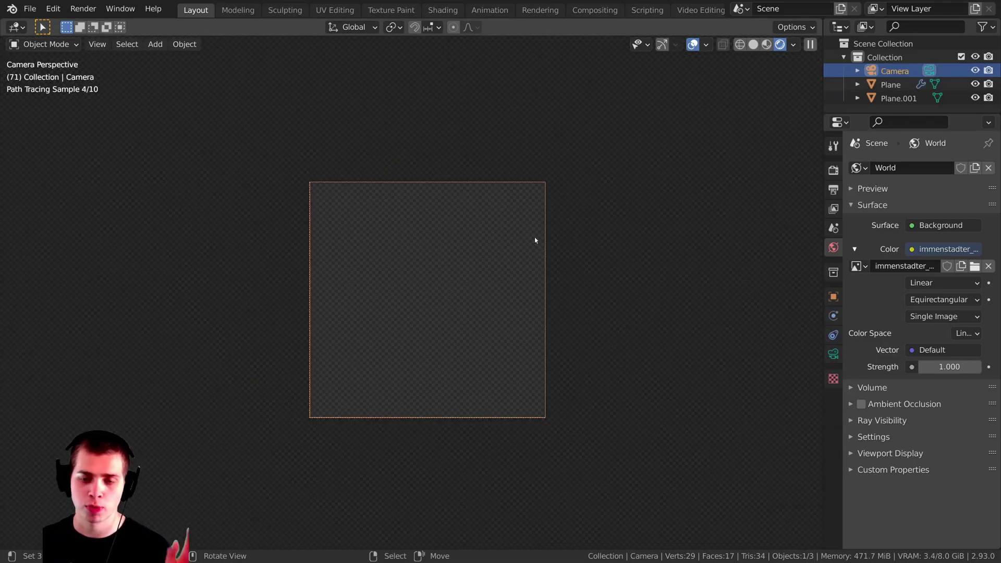
# - Show the viewport in solid shading from outside the camera and add a cylinder mesh at the origin
pyautogui.press('z')
pyautogui.moveTo(364, 213); pyautogui.dragTo(589, 272, button='middle')
pyautogui.moveTo(475, 202); pyautogui.dragTo(464, 196, button='middle')
pyautogui.hotkey('shift', 'a')
pyautogui.moveTo(465, 199)
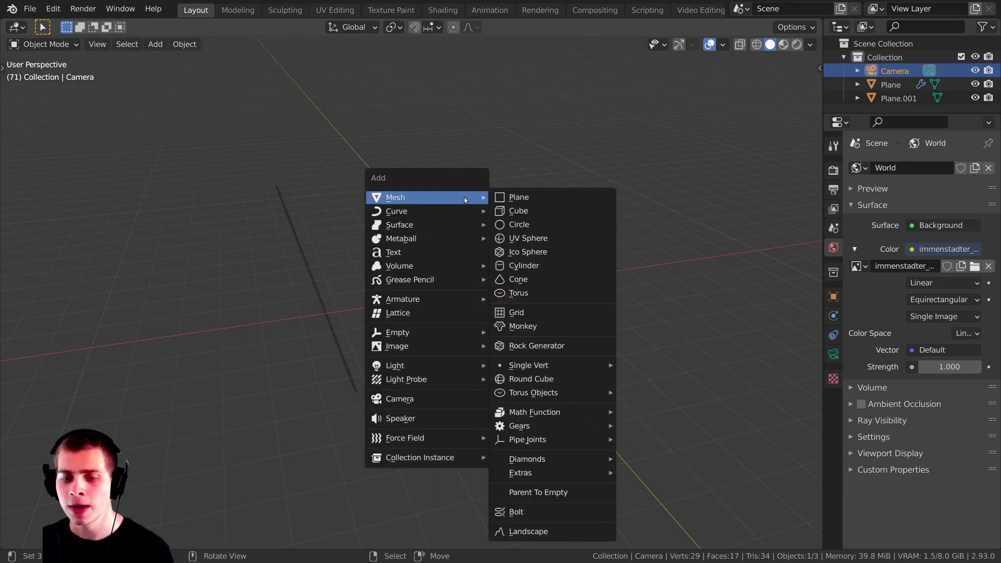
pyautogui.click(530, 267)
pyautogui.scroll(4, 538, 286)
pyautogui.moveTo(538, 276); pyautogui.dragTo(538, 249, button='middle')
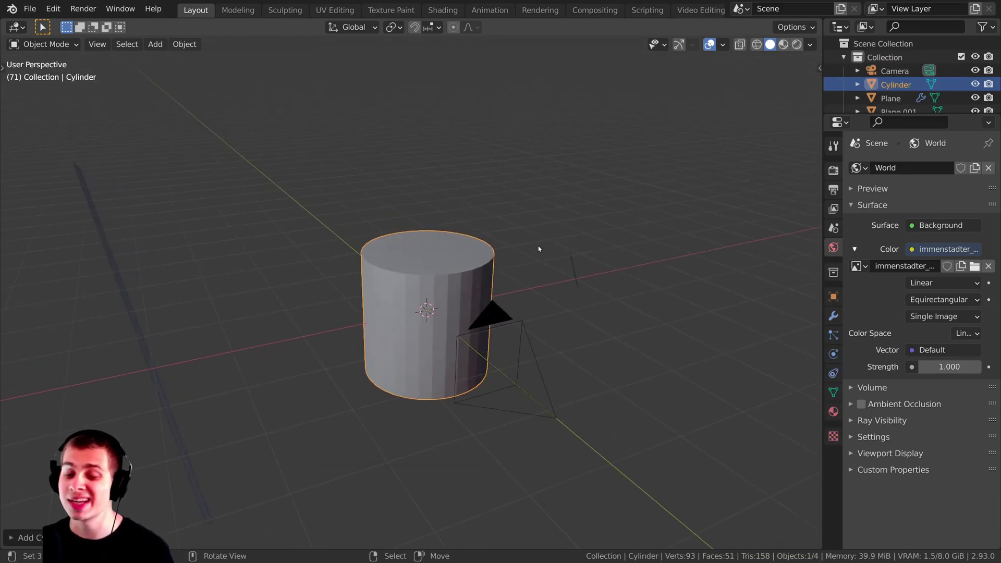
# - In Edit Mode, bevel the rim of the cylinder's top face about 0.106 m wide with 7 segments
pyautogui.press('Tab')
pyautogui.scroll(1, 539, 251)
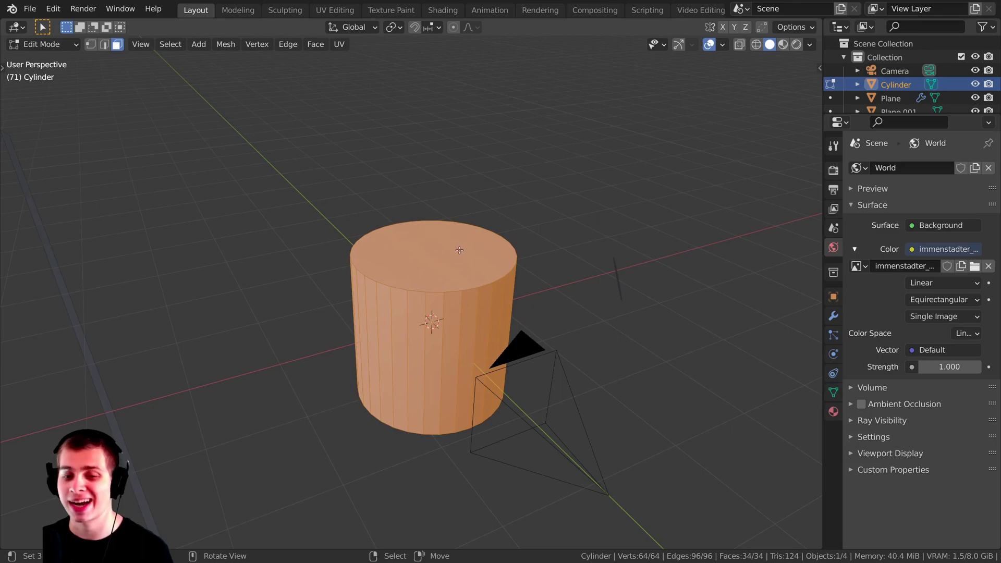
pyautogui.click(429, 265)
pyautogui.scroll(3, 468, 267)
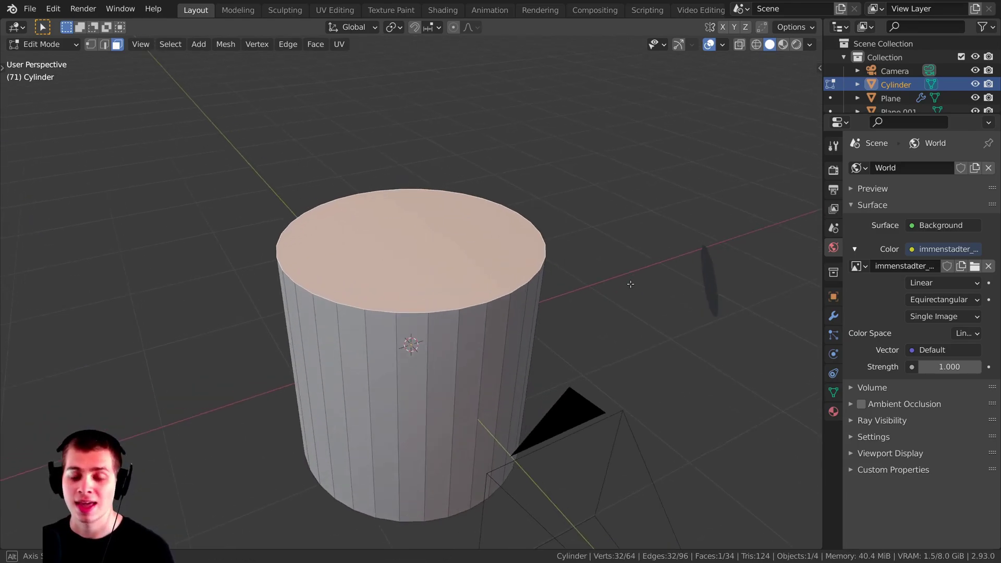
pyautogui.hotkey('ctrl', 'b')
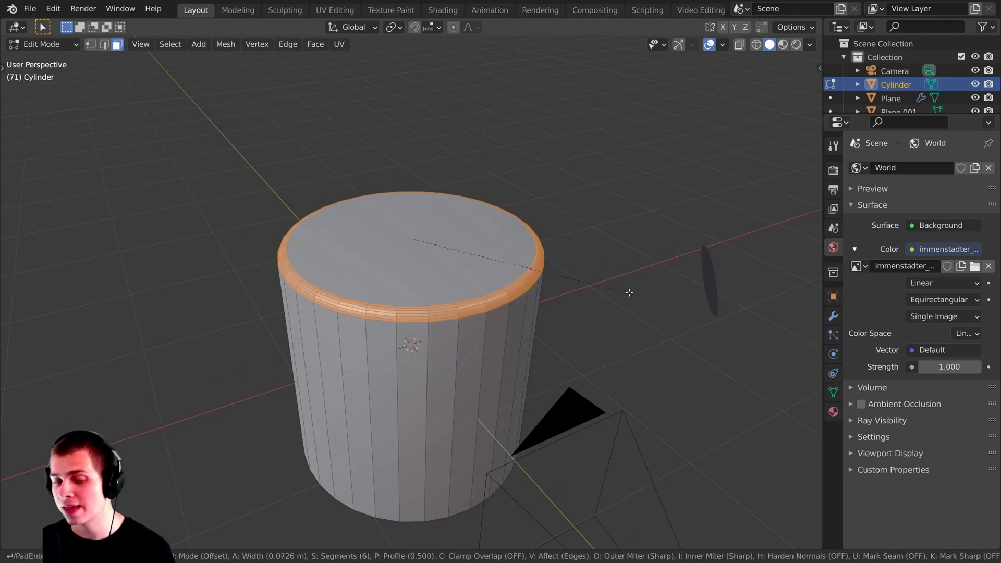
pyautogui.scroll(-5, 631, 293)
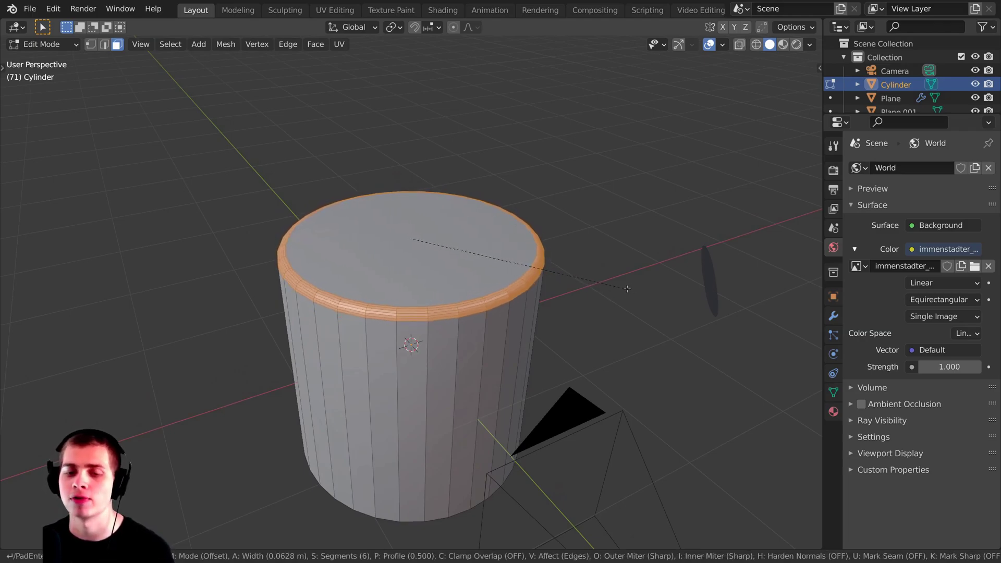
pyautogui.scroll(6, 628, 294)
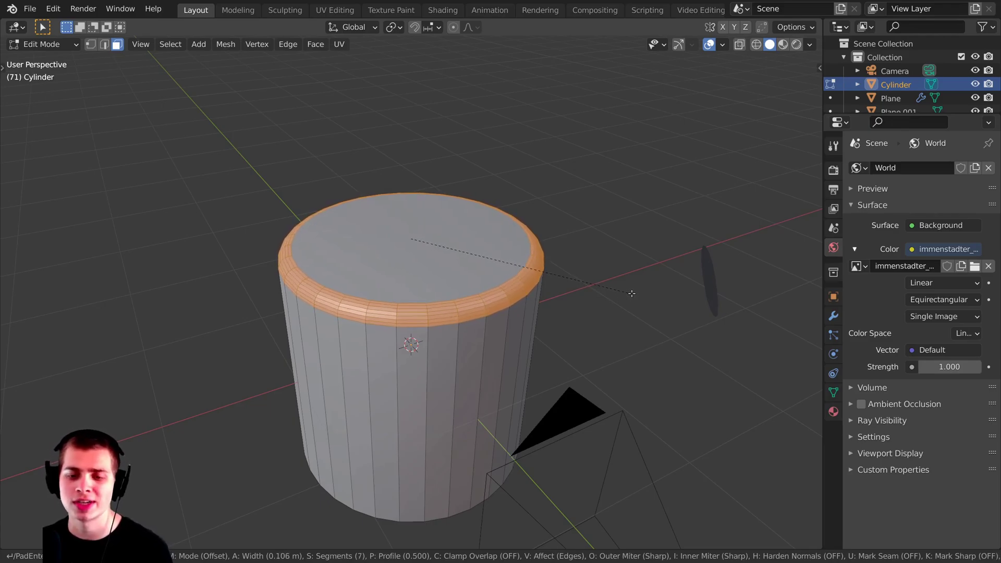
pyautogui.click(632, 294)
# - Bevel the rim of the cylinder's bottom face in the same way and return to Object Mode
pyautogui.moveTo(632, 294); pyautogui.dragTo(441, 320, button='middle')
pyautogui.scroll(-4, 525, 305)
pyautogui.moveTo(525, 305); pyautogui.dragTo(521, 219, button='middle')
pyautogui.scroll(3, 407, 338)
pyautogui.rightClick(406, 339)
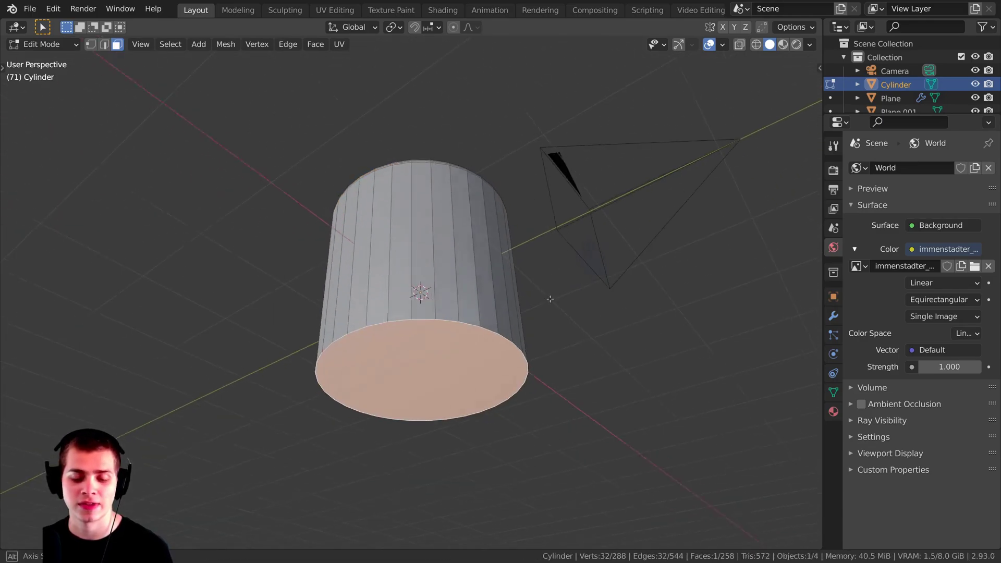
pyautogui.scroll(1, 563, 295)
pyautogui.hotkey('ctrl', 'b')
pyautogui.click(659, 282)
pyautogui.moveTo(401, 253); pyautogui.dragTo(404, 299, button='middle')
pyautogui.press('Tab')
pyautogui.scroll(-1, 401, 293)
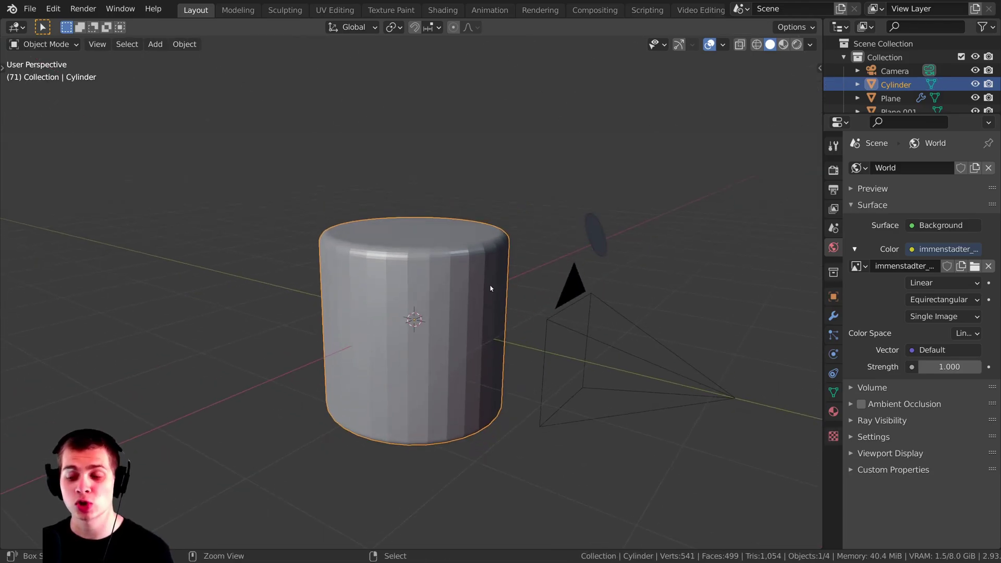
# - Add a level 2 Subdivision Surface modifier to the cylinder and apply it
pyautogui.hotkey('ctrl', '2')
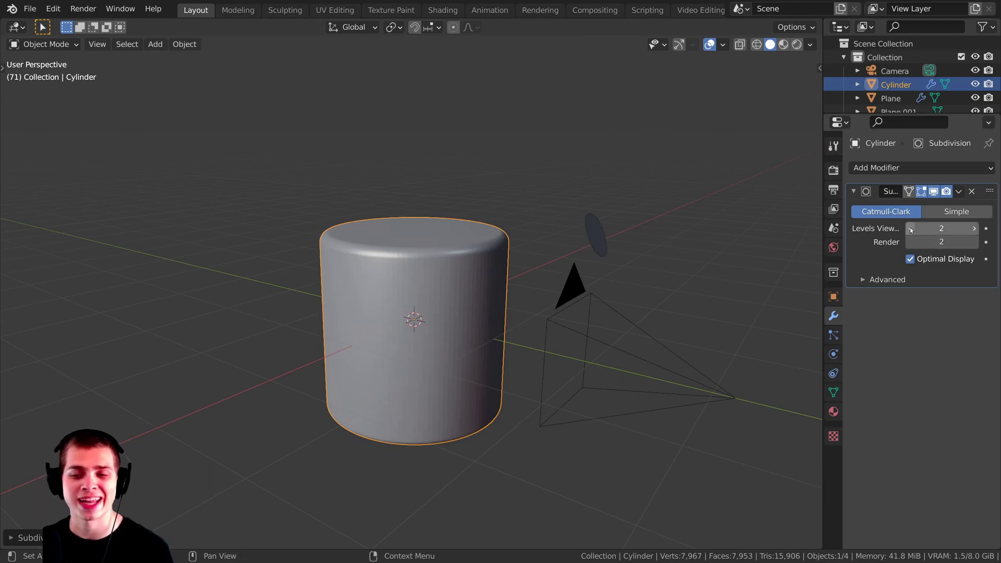
pyautogui.moveTo(375, 192); pyautogui.dragTo(380, 213, button='middle')
pyautogui.scroll(2, 380, 213)
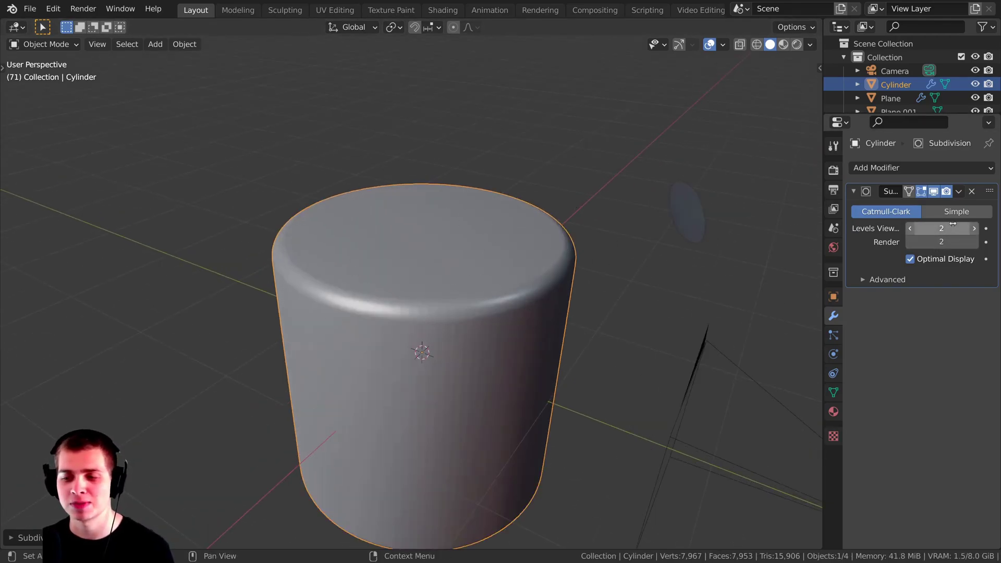
pyautogui.click(959, 191)
pyautogui.click(912, 209)
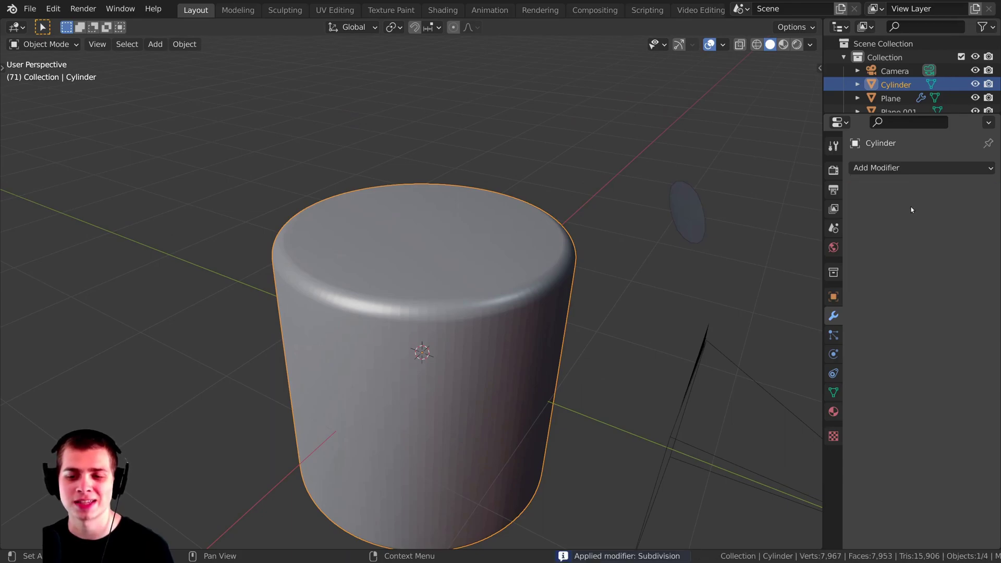
# - Set the cylinder's shading to smooth
pyautogui.moveTo(431, 253); pyautogui.dragTo(439, 233, button='middle')
pyautogui.rightClick(412, 234)
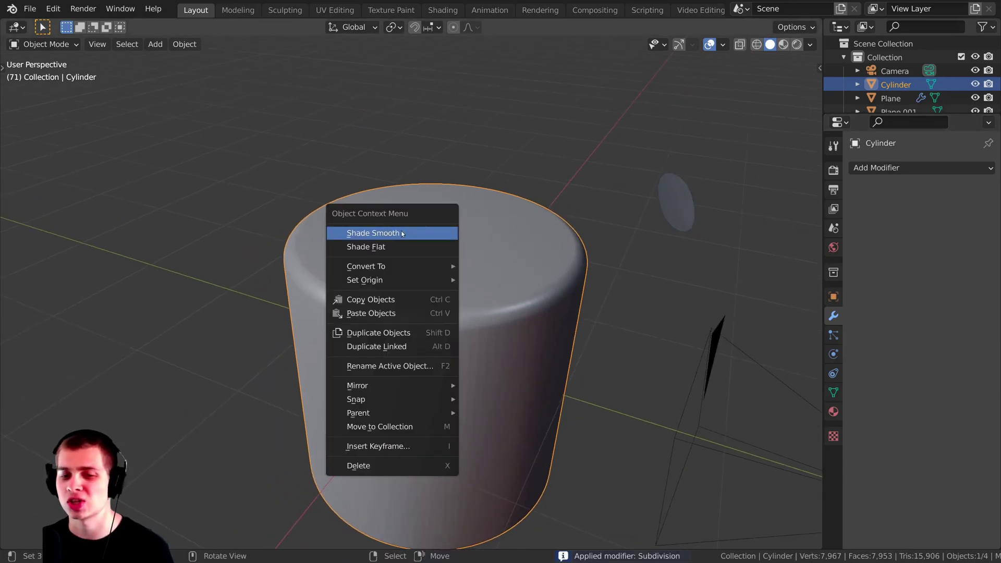
pyautogui.click(384, 232)
pyautogui.moveTo(530, 293); pyautogui.dragTo(491, 261, button='middle')
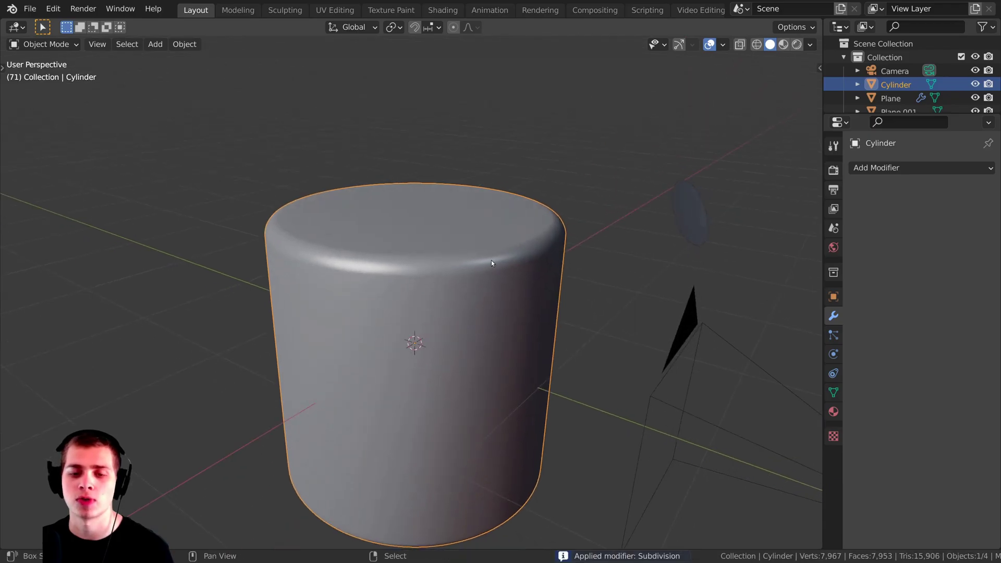
# - View the scene through the camera and switch to the Shading workspace with the cylinder selected
pyautogui.hotkey('alt', 'a')
pyautogui.press('KP_0')
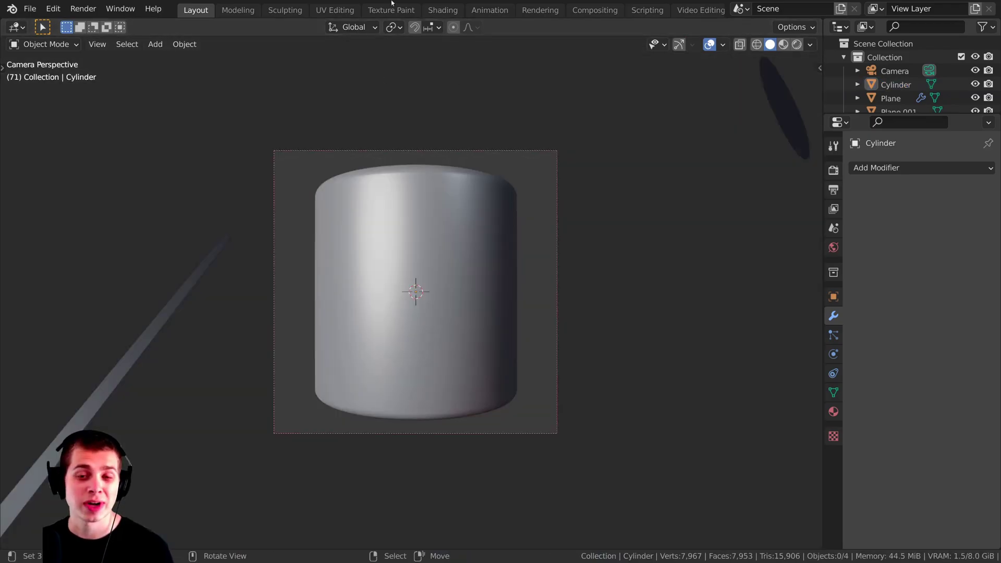
pyautogui.click(442, 11)
pyautogui.hotkey('shift', 'F3')
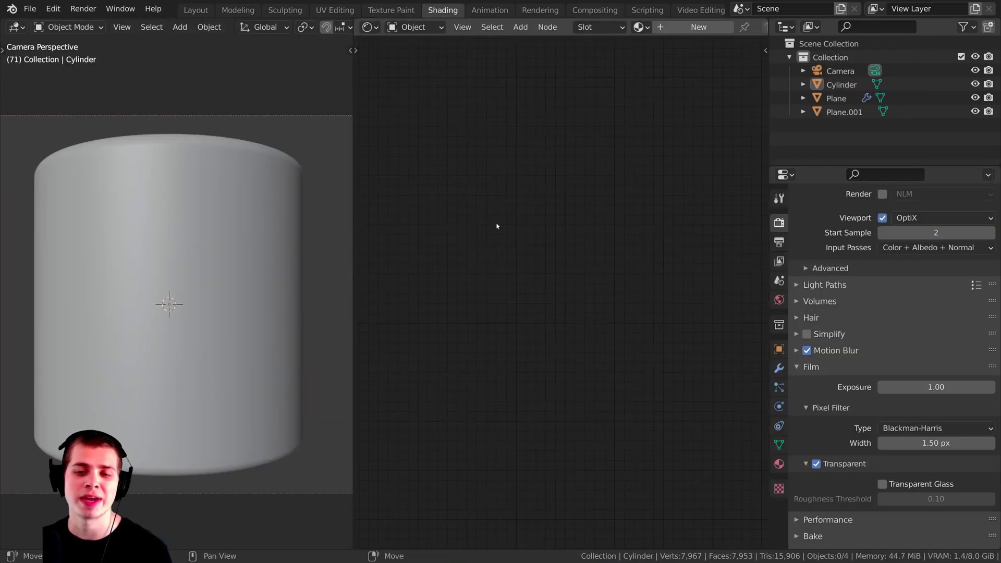
pyautogui.keyDown('shift'); pyautogui.moveTo(212, 256); pyautogui.dragTo(208, 240, button='middle'); pyautogui.keyUp('shift')
pyautogui.click(208, 243)
pyautogui.press('Home')
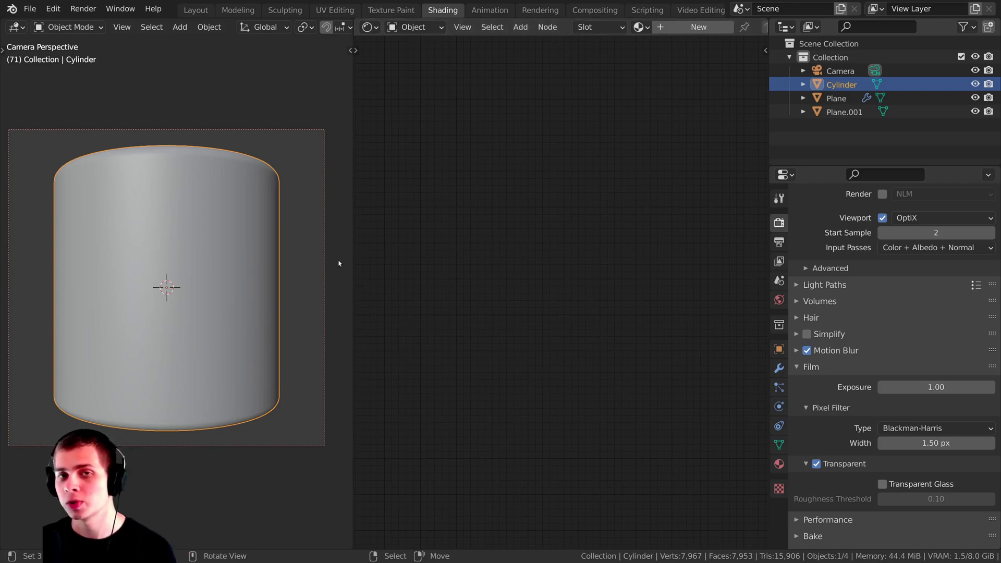
# - Search the add-ons in the preferences for "node" to check whether Node Wrangler is enabled
pyautogui.click(53, 9)
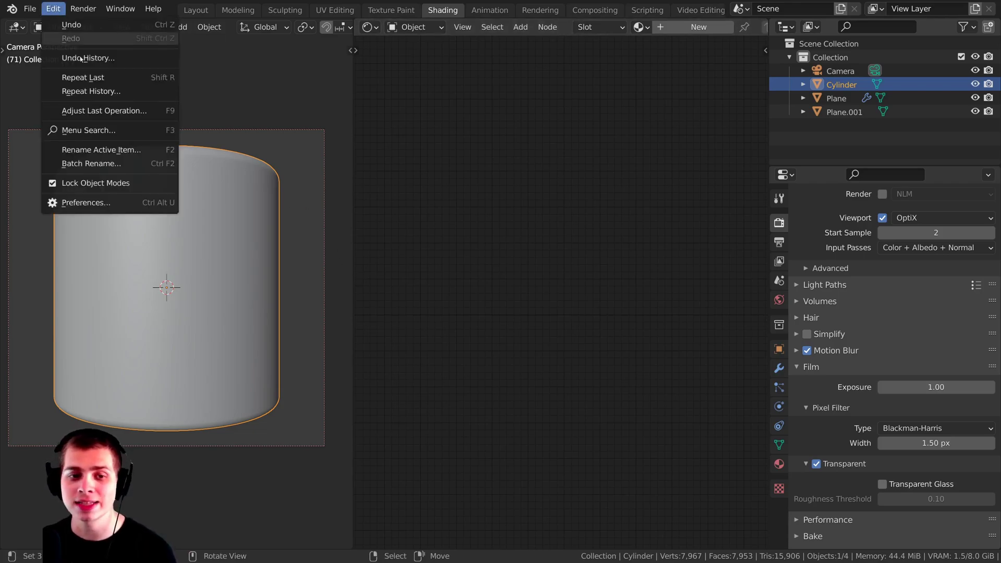
pyautogui.click(98, 205)
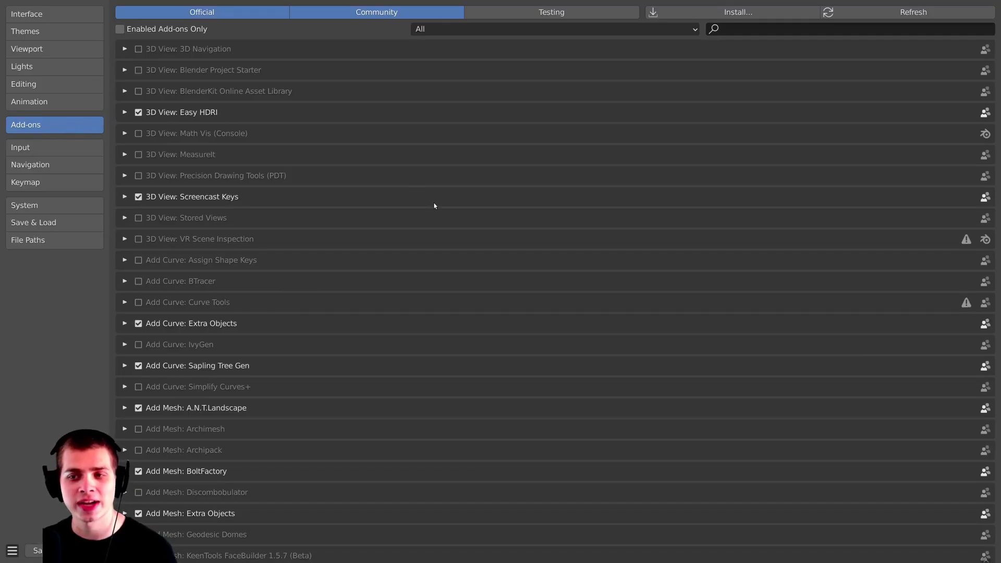
pyautogui.click(745, 29)
pyautogui.write('node')
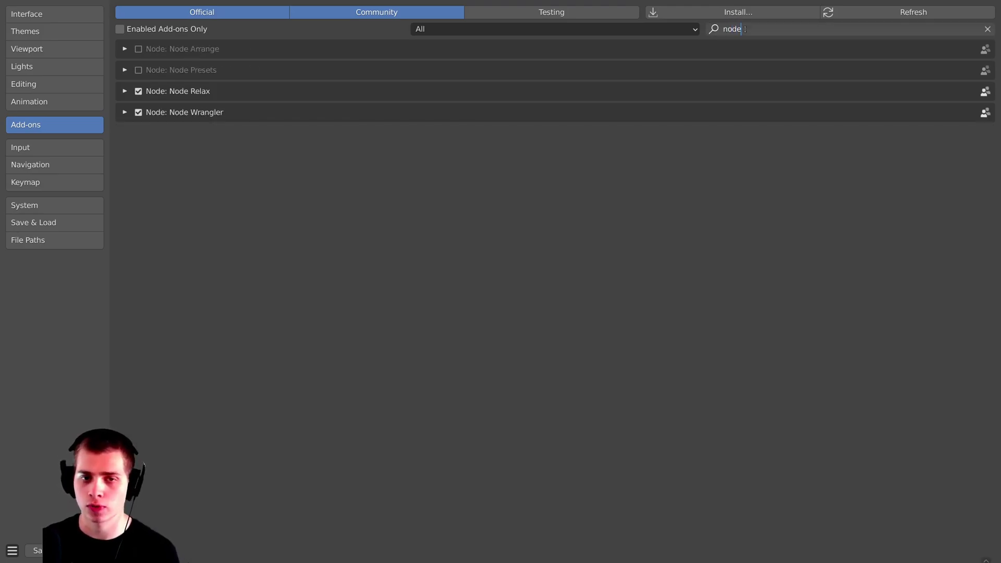
pyautogui.press('Return')
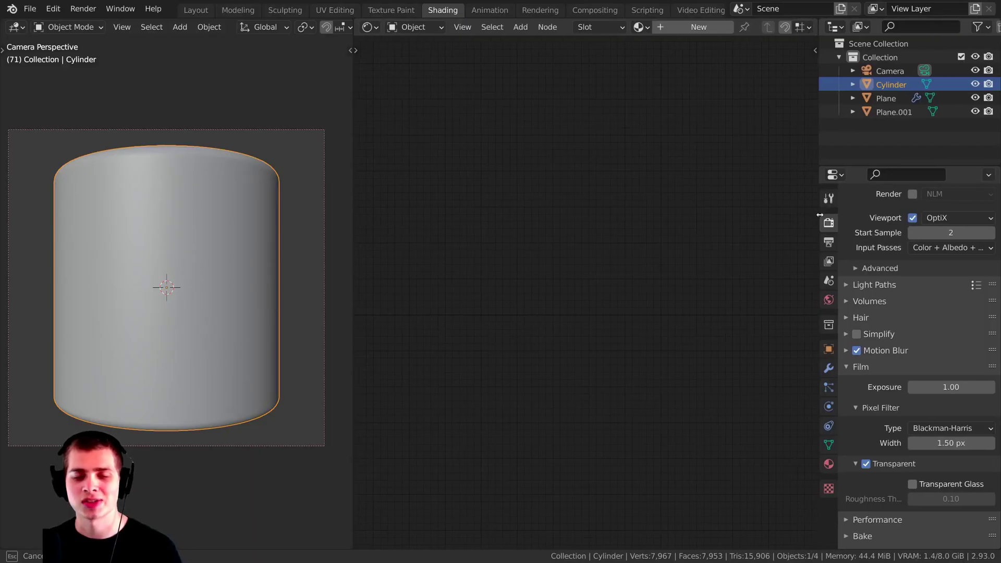
# - Set the viewport to rendered shading and narrow it to give the node editor more room
pyautogui.press('z')
pyautogui.click(250, 199)
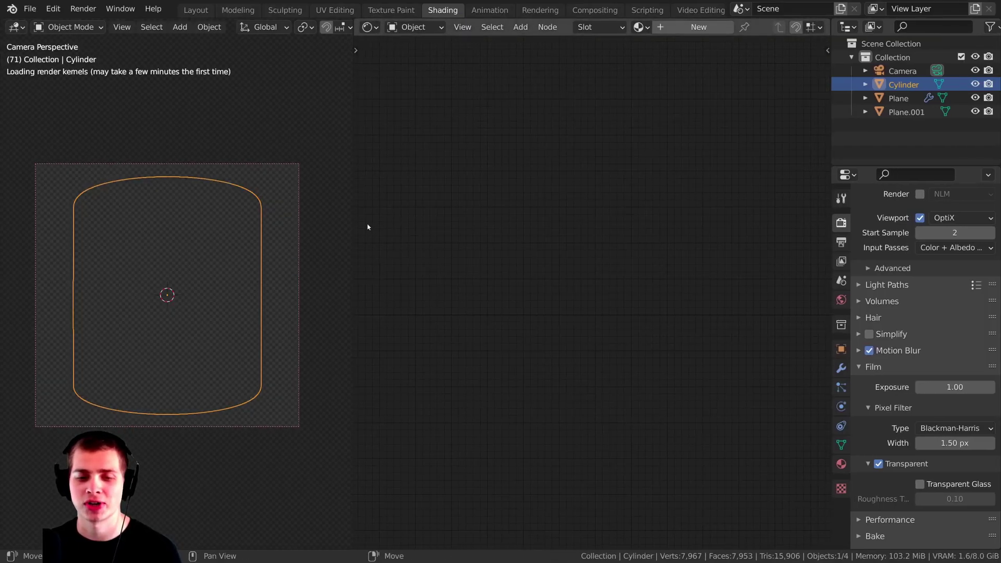
pyautogui.moveTo(353, 215); pyautogui.dragTo(296, 222)
pyautogui.keyDown('shift'); pyautogui.moveTo(225, 192); pyautogui.dragTo(233, 175, button='middle'); pyautogui.keyUp('shift')
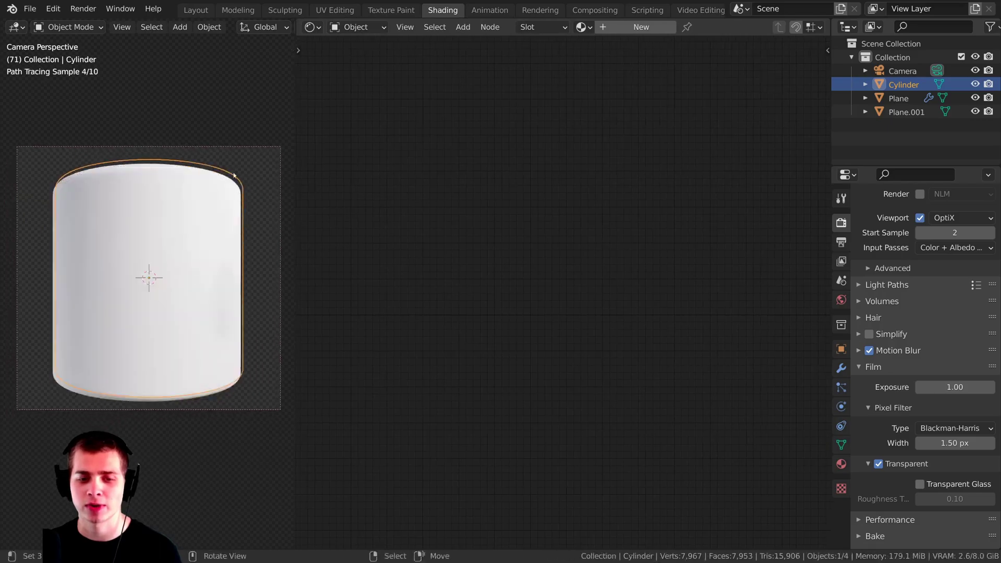
pyautogui.press('g')
pyautogui.click(193, 255)
pyautogui.hotkey('ctrl', 'z')
# - Create a new material on the cylinder and name it "Procedural Bark"
pyautogui.keyDown('shift'); pyautogui.moveTo(206, 277); pyautogui.dragTo(209, 263, button='middle'); pyautogui.keyUp('shift')
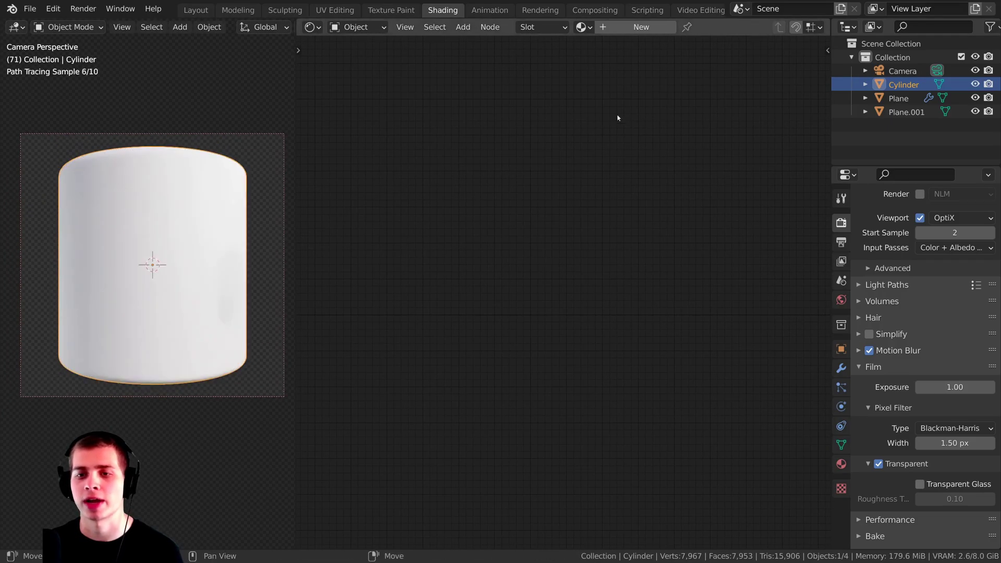
pyautogui.click(639, 26)
pyautogui.doubleClick(710, 33)
pyautogui.write('Procedural')
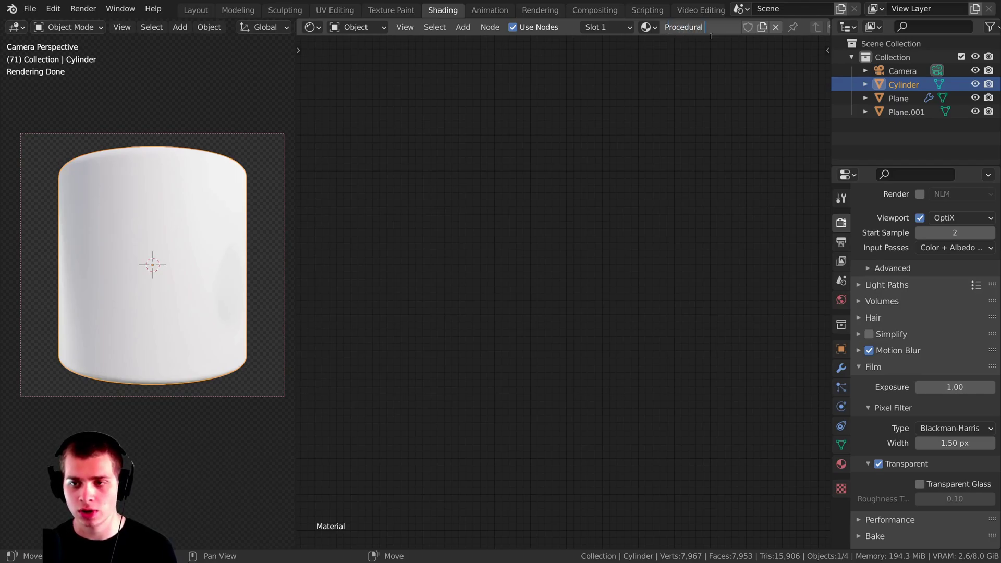
pyautogui.write(' Bark')
pyautogui.press('Return')
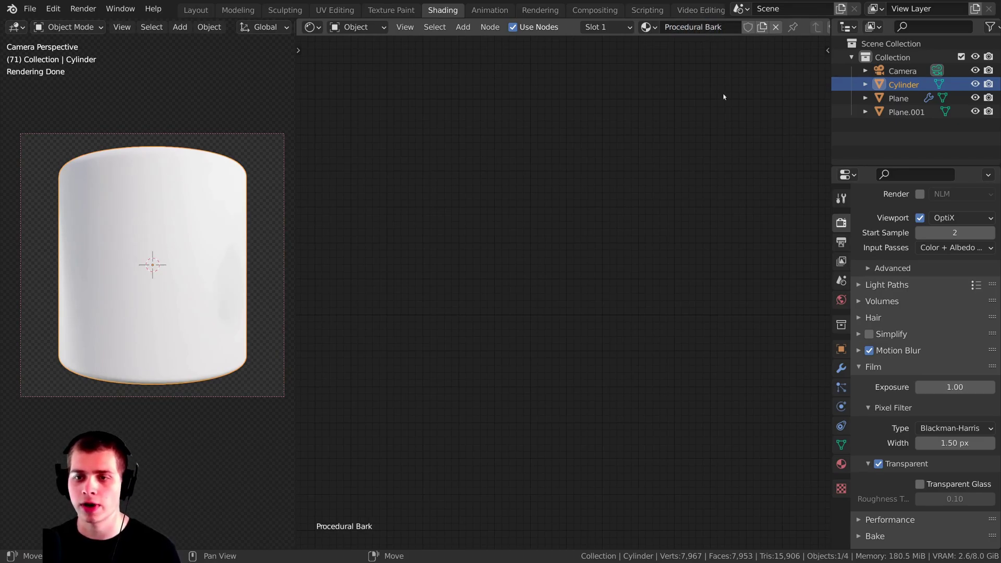
# - Add a Wave Texture node and place it well ahead of the Principled BSDF node
pyautogui.press('Home')
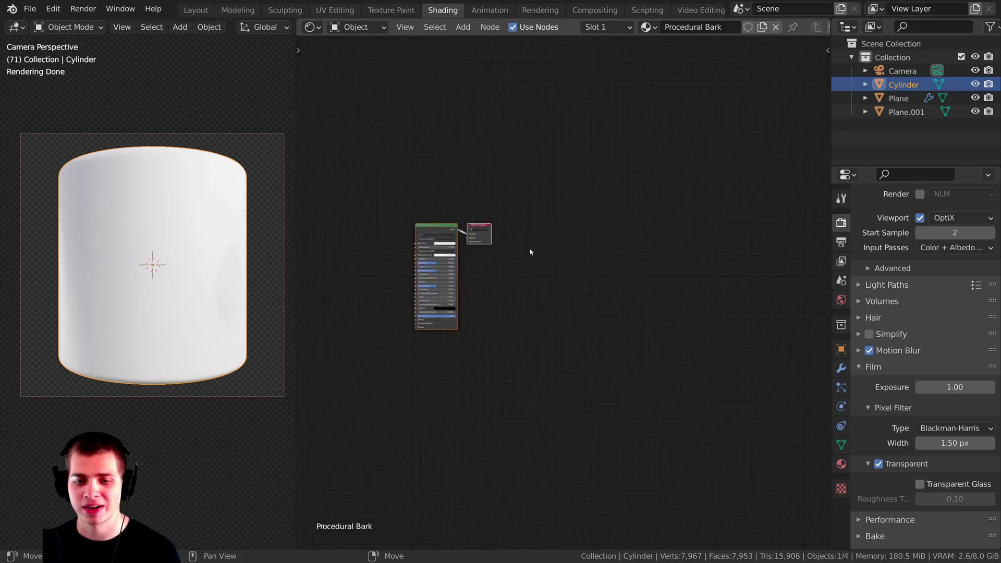
pyautogui.click(610, 242)
pyautogui.moveTo(521, 172); pyautogui.dragTo(545, 171)
pyautogui.moveTo(546, 190); pyautogui.dragTo(571, 202, button='middle')
pyautogui.scroll(4, 571, 202)
pyautogui.moveTo(536, 163); pyautogui.dragTo(564, 174, button='middle')
pyautogui.scroll(-4, 546, 159)
pyautogui.scroll(3, 564, 174)
pyautogui.scroll(-1, 470, 192)
pyautogui.moveTo(400, 202); pyautogui.dragTo(470, 192, button='middle')
pyautogui.click(470, 192)
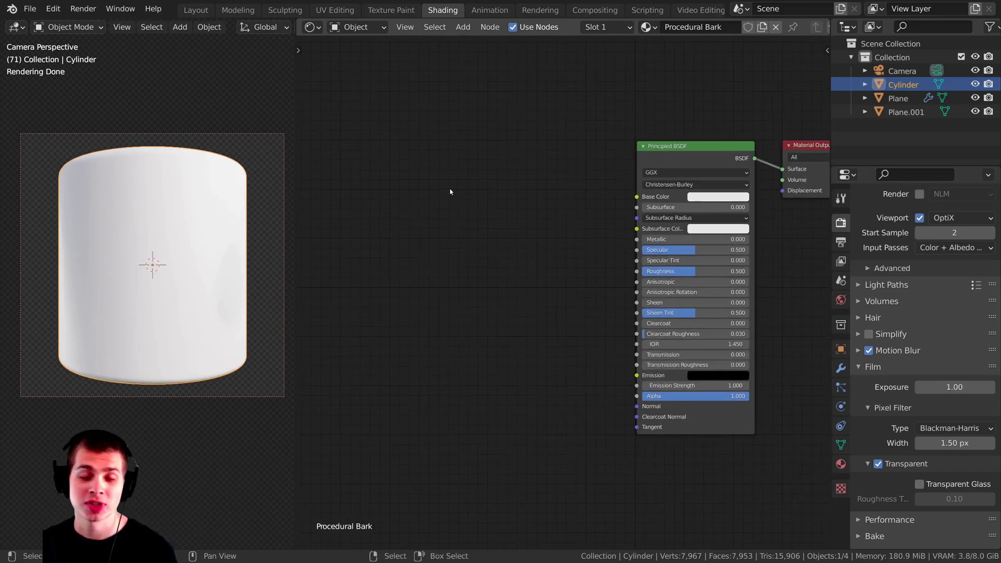
pyautogui.hotkey('shift', 'a')
pyautogui.click(503, 155)
pyautogui.write('wave')
pyautogui.click(535, 194)
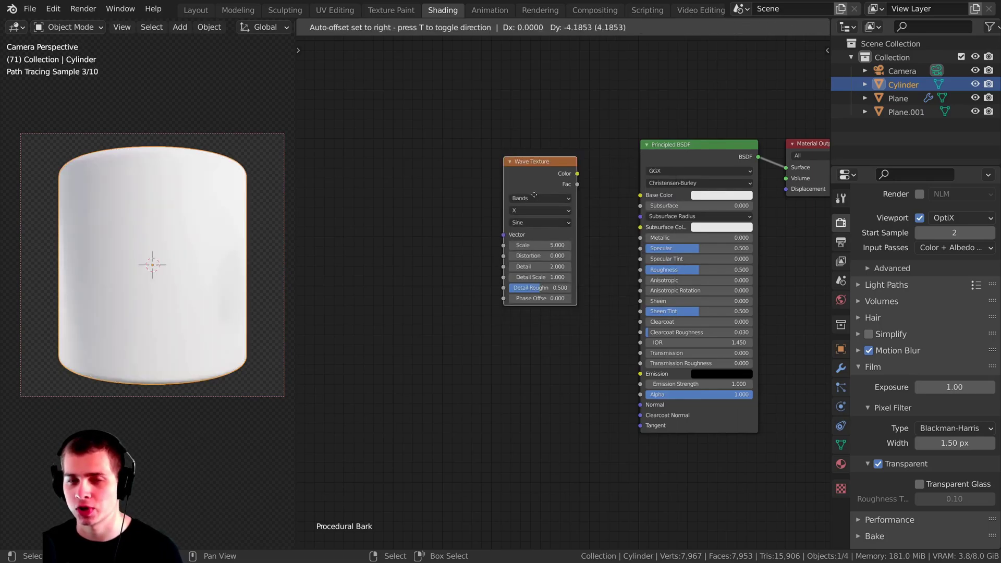
pyautogui.click(437, 216)
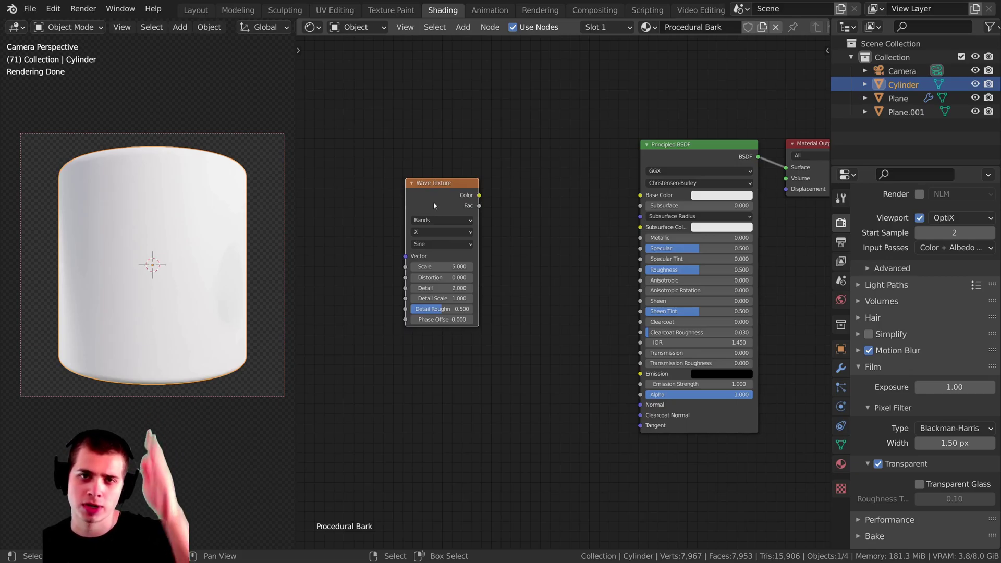
pyautogui.moveTo(444, 191); pyautogui.dragTo(430, 185)
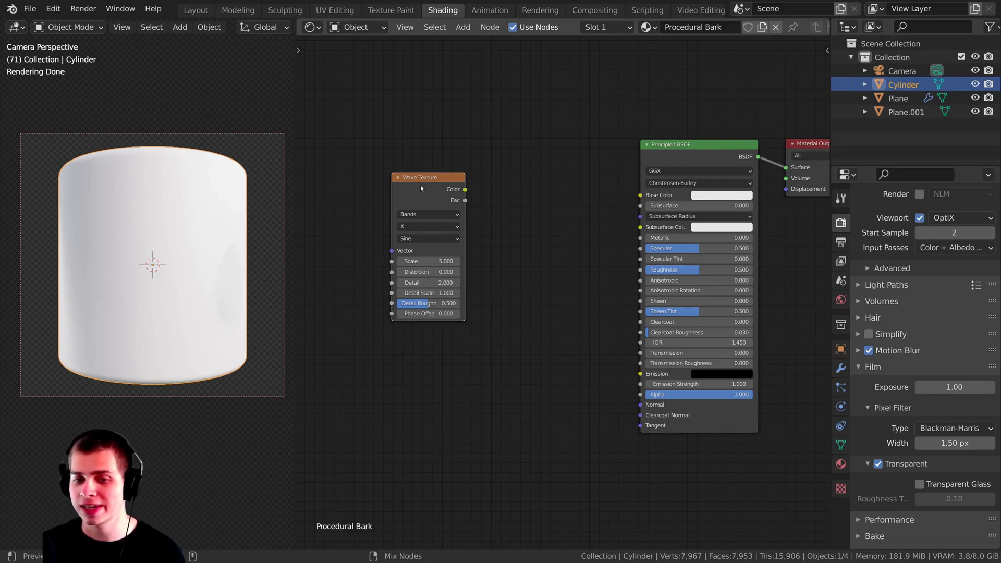
# - Preview the Wave Texture's output directly on the cylinder
pyautogui.keyDown('ctrl'); pyautogui.keyDown('shift'); pyautogui.click(420, 186); pyautogui.keyUp('shift'); pyautogui.keyUp('ctrl')
pyautogui.moveTo(412, 186); pyautogui.dragTo(422, 182)
pyautogui.scroll(3, 452, 222)
pyautogui.moveTo(404, 167); pyautogui.dragTo(435, 165, button='middle')
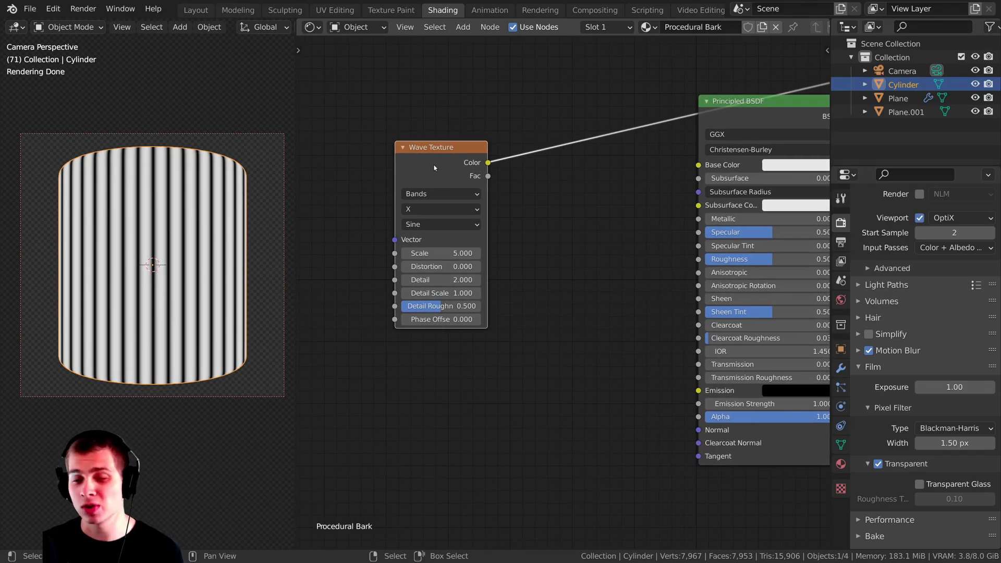
pyautogui.moveTo(435, 165); pyautogui.dragTo(434, 175)
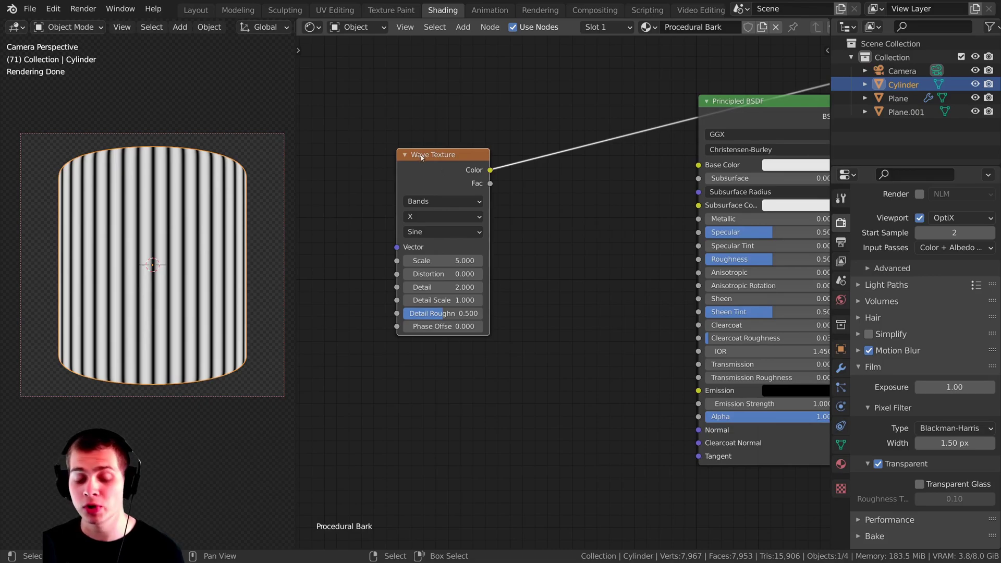
# - Add Texture Coordinate and Mapping nodes to the Wave Texture and arrange them in a row
pyautogui.hotkey('ctrl', 't')
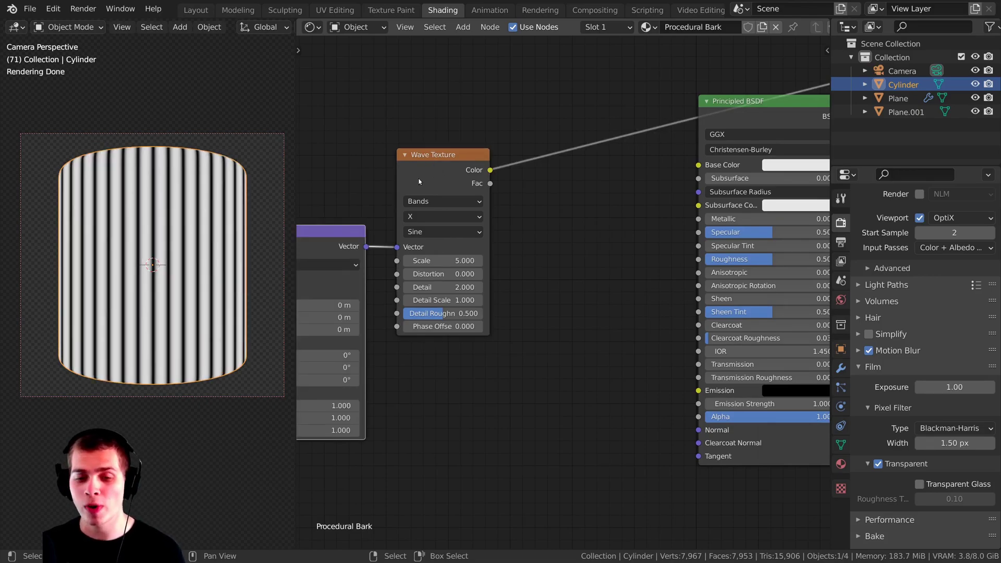
pyautogui.scroll(-2, 459, 218)
pyautogui.moveTo(458, 218); pyautogui.dragTo(560, 222, button='middle')
pyautogui.moveTo(360, 278); pyautogui.dragTo(370, 259)
pyautogui.moveTo(451, 255); pyautogui.dragTo(457, 199)
pyautogui.moveTo(372, 259); pyautogui.dragTo(377, 233)
pyautogui.scroll(5, 378, 235)
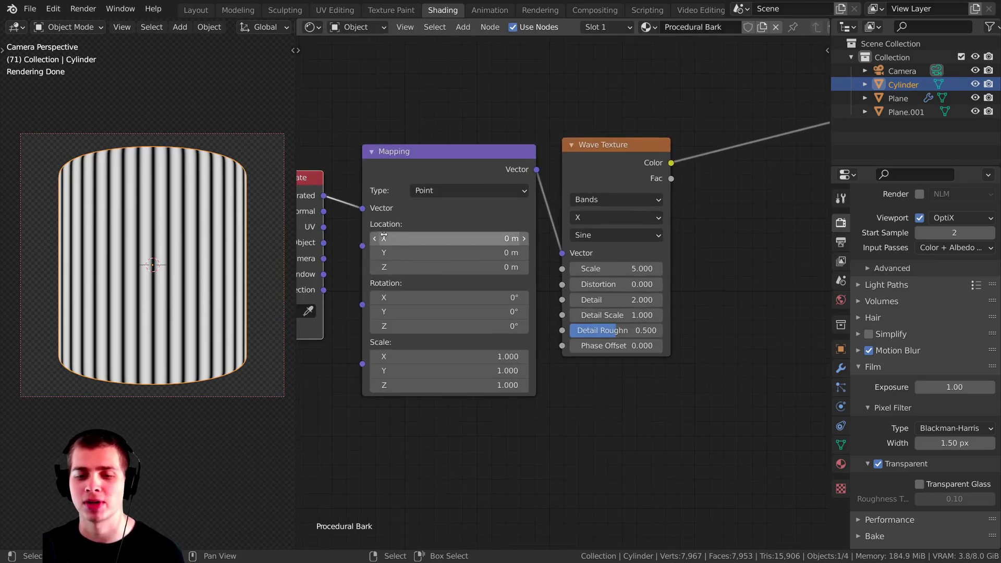
# - Connect the Object output of the Texture Coordinate node to the Mapping node's Vector input
pyautogui.moveTo(382, 234); pyautogui.dragTo(437, 234, button='middle')
pyautogui.moveTo(379, 242); pyautogui.dragTo(417, 208)
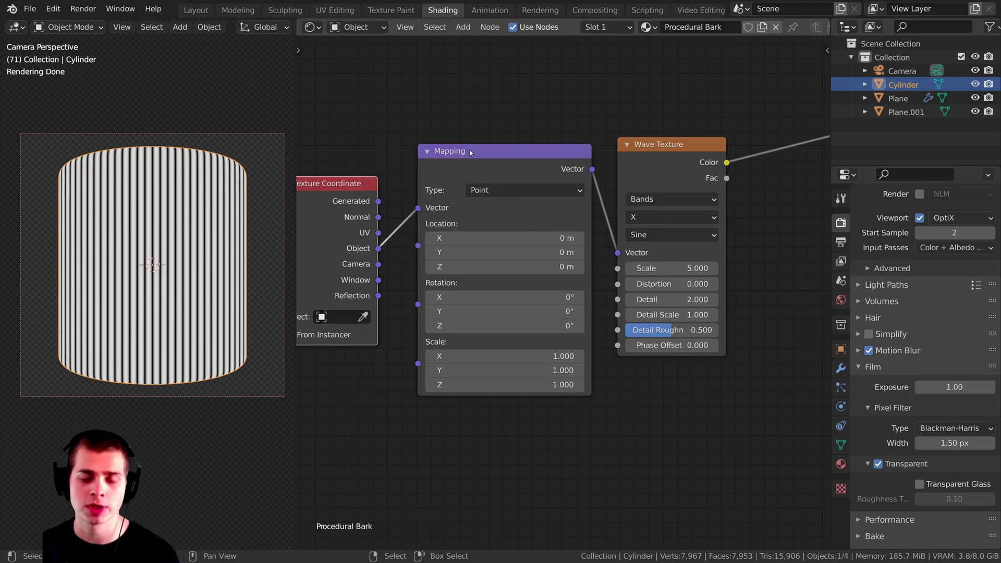
pyautogui.moveTo(378, 214); pyautogui.dragTo(384, 195, button='middle')
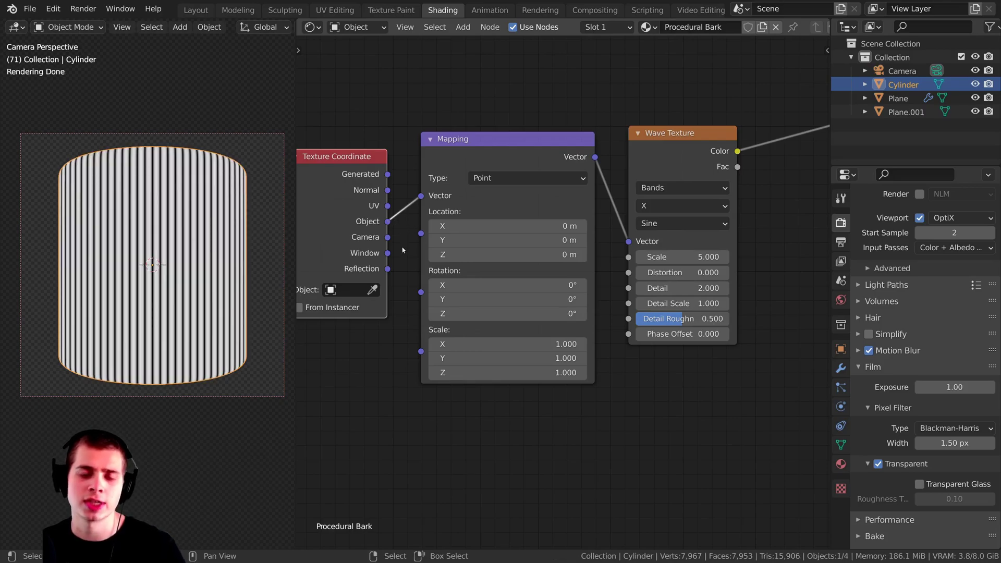
# - Set the Wave Texture's Scale to 3
pyautogui.moveTo(464, 255); pyautogui.dragTo(453, 231, button='middle')
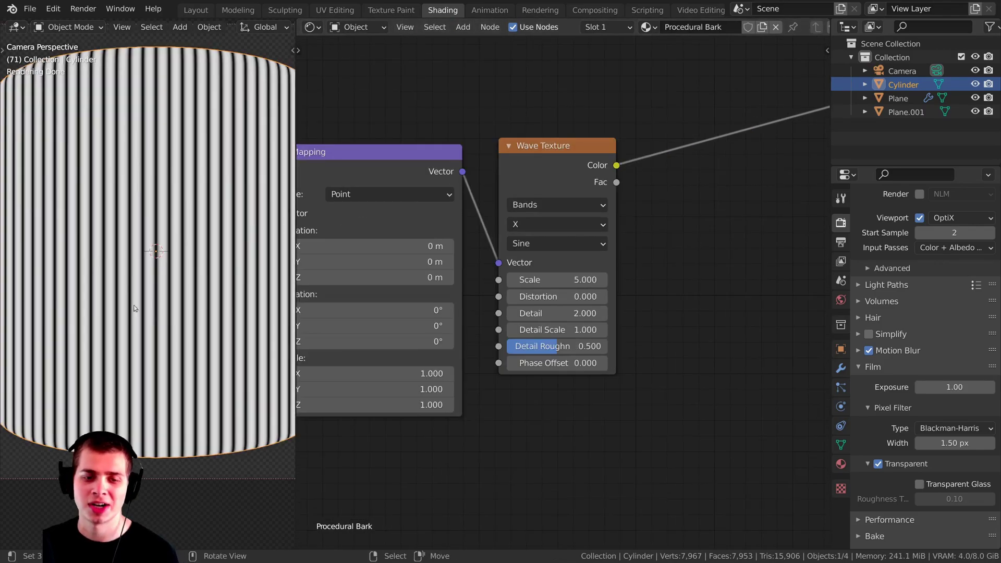
pyautogui.scroll(-3, 191, 249)
pyautogui.doubleClick(557, 279)
pyautogui.write('3')
pyautogui.press('Return')
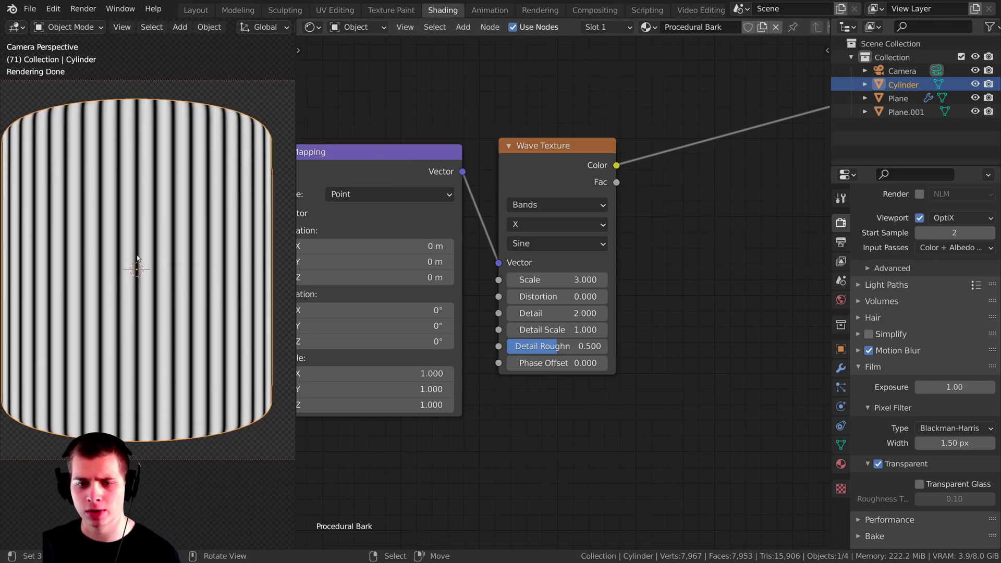
# - Set the Wave Texture's Distortion to 7
pyautogui.moveTo(508, 364); pyautogui.dragTo(493, 362, button='middle')
pyautogui.scroll(1, 411, 258)
pyautogui.moveTo(411, 258); pyautogui.dragTo(382, 230, button='middle')
pyautogui.click(514, 270)
pyautogui.write('0.0')
pyautogui.write('7')
pyautogui.press('Return')
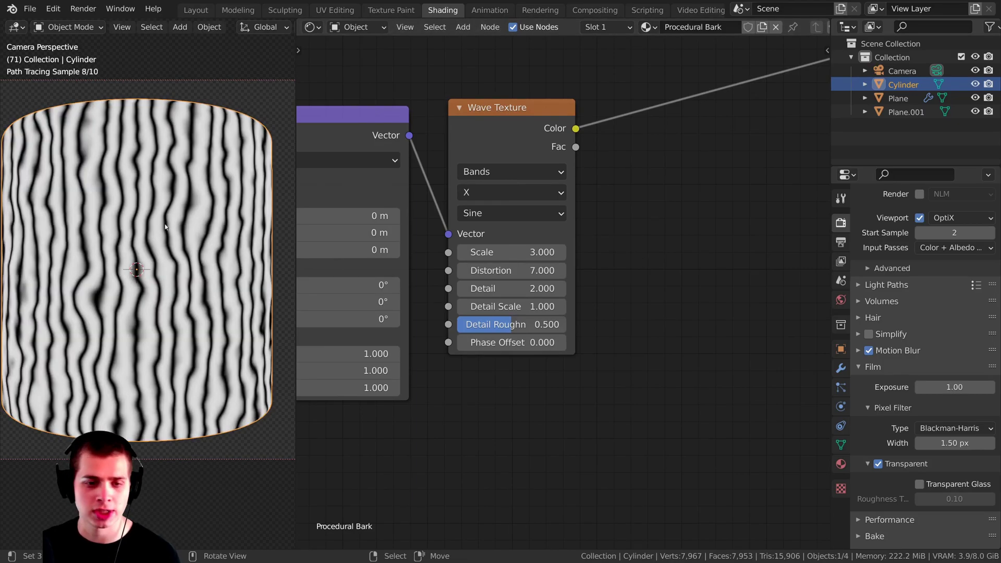
# - Set the Wave Texture's Detail to 8 and inspect the pattern up close on the cylinder
pyautogui.scroll(2, 98, 221)
pyautogui.moveTo(477, 139); pyautogui.dragTo(484, 138)
pyautogui.moveTo(495, 188); pyautogui.dragTo(492, 172, button='middle')
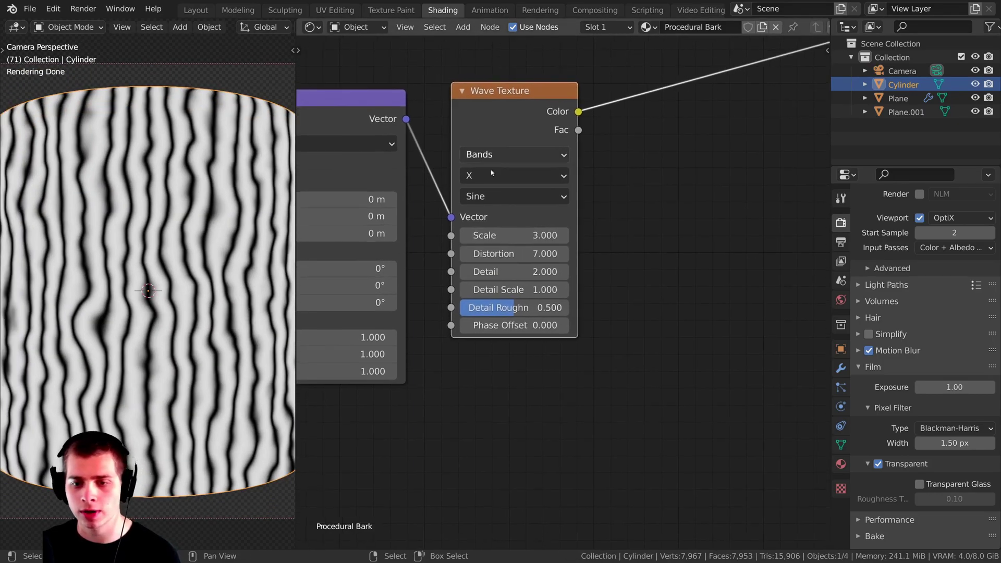
pyautogui.click(522, 271)
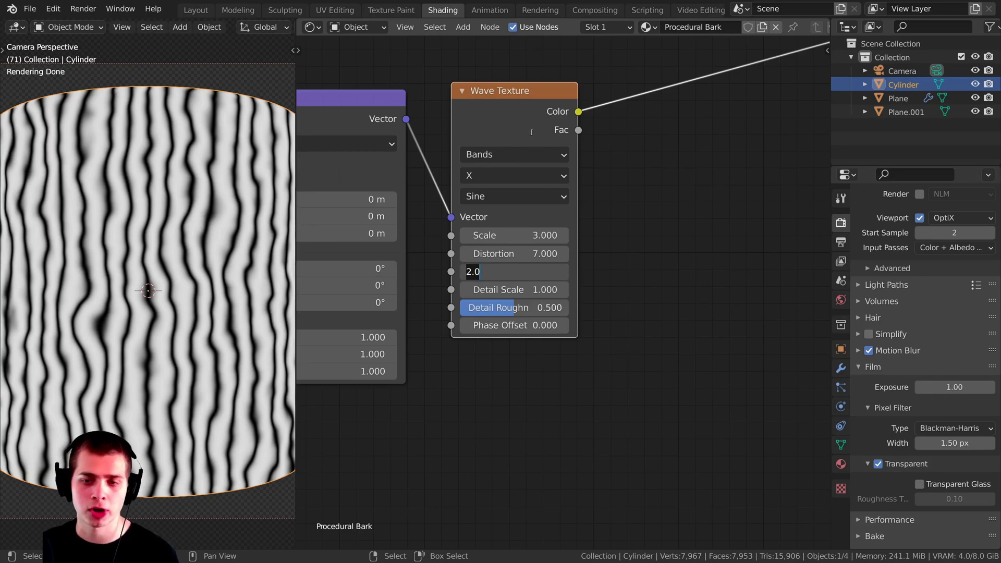
pyautogui.write('8')
pyautogui.press('Return')
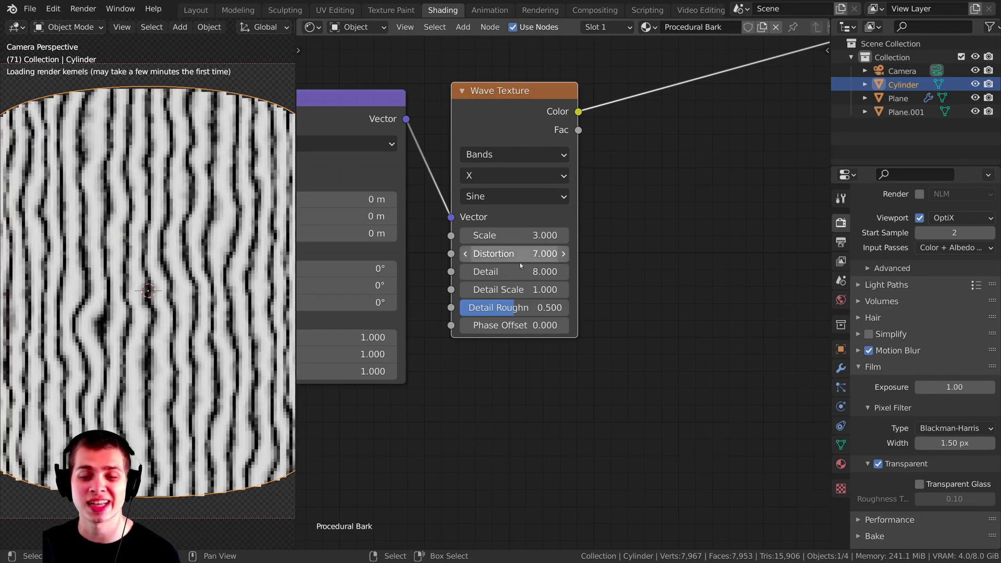
pyautogui.scroll(5, 186, 179)
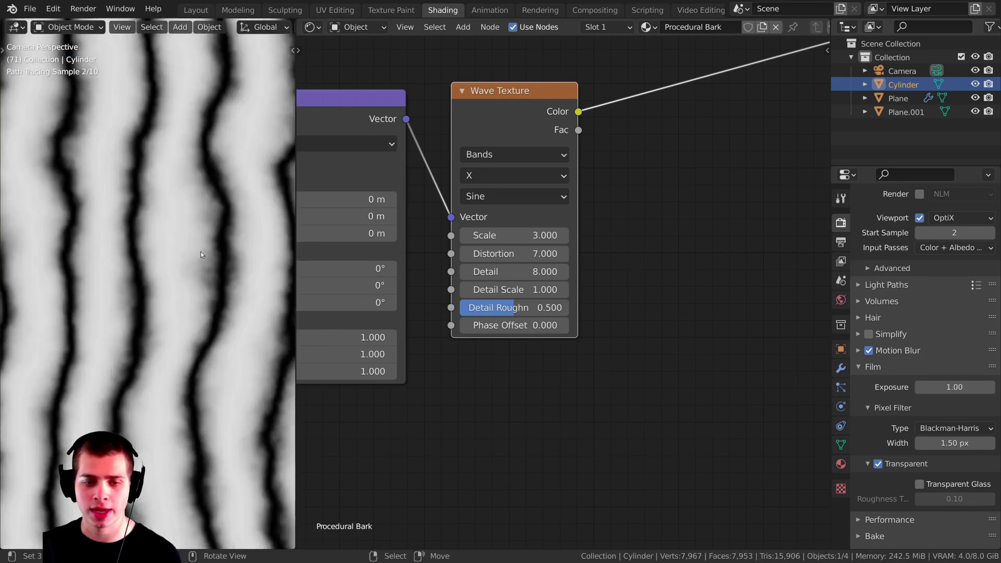
pyautogui.scroll(-6, 177, 268)
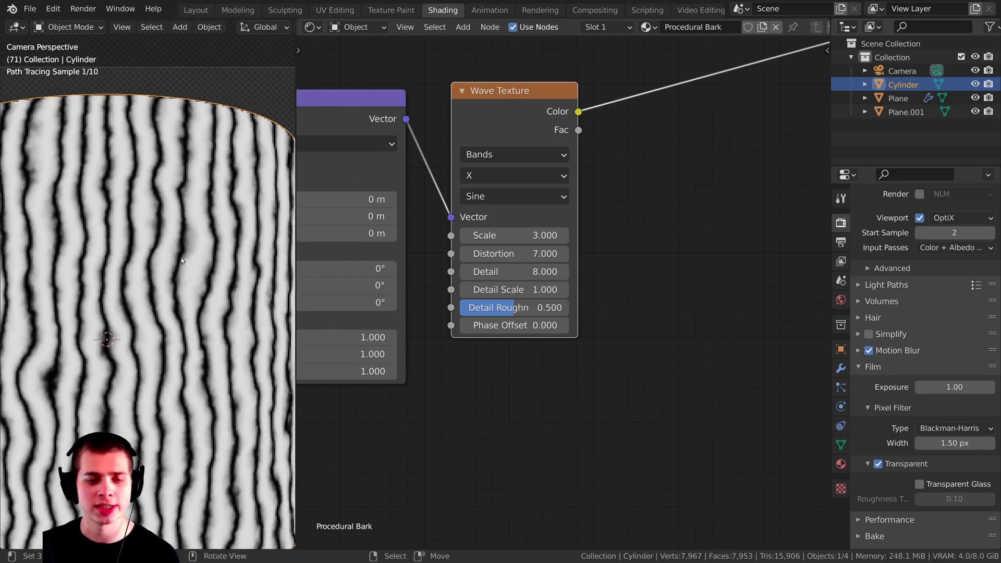
# - Set the Wave Texture's Detail Scale to 3.5 and check the pattern on the cylinder
pyautogui.click(510, 296)
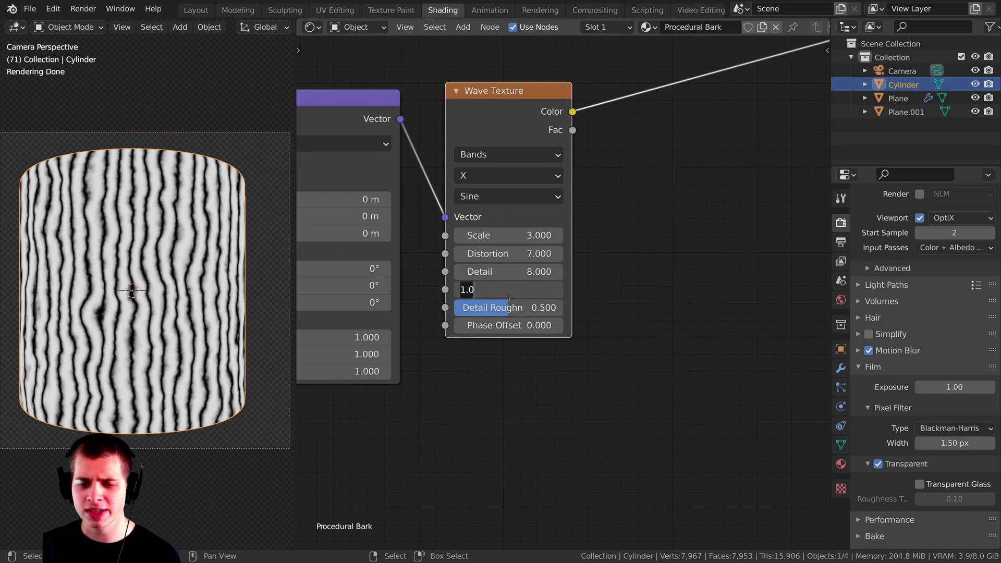
pyautogui.write('3.5')
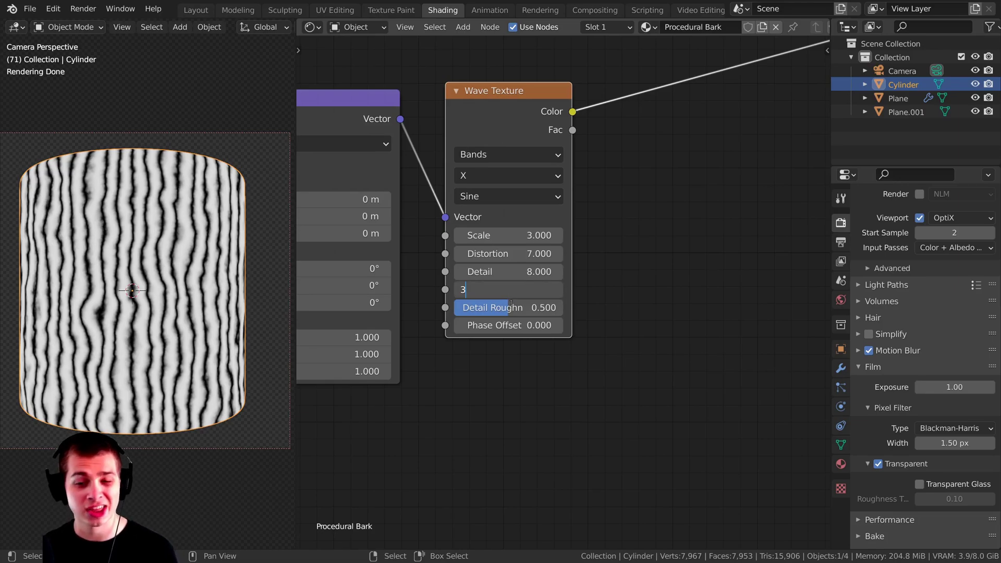
pyautogui.press('Return')
pyautogui.scroll(5, 161, 309)
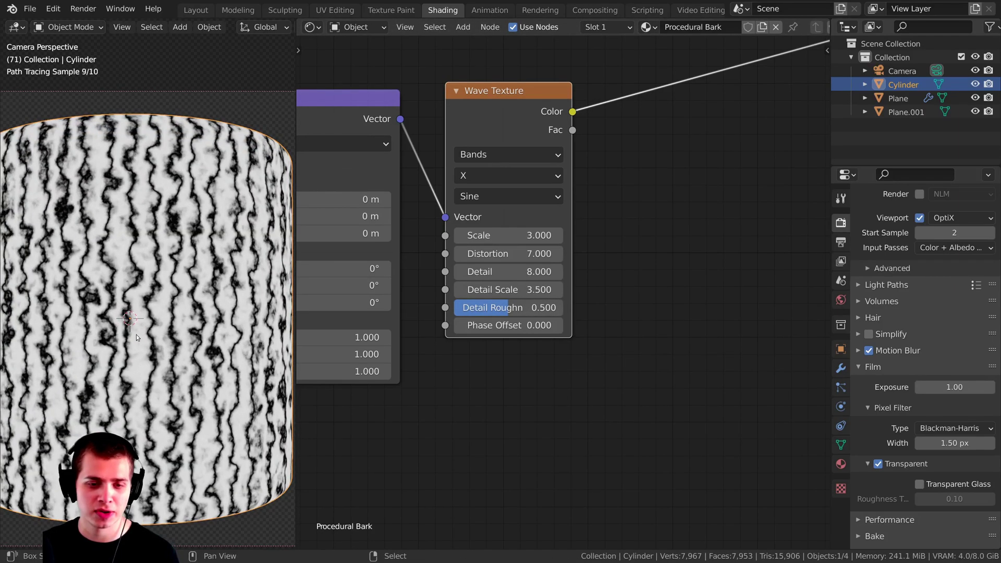
pyautogui.scroll(-5, 150, 308)
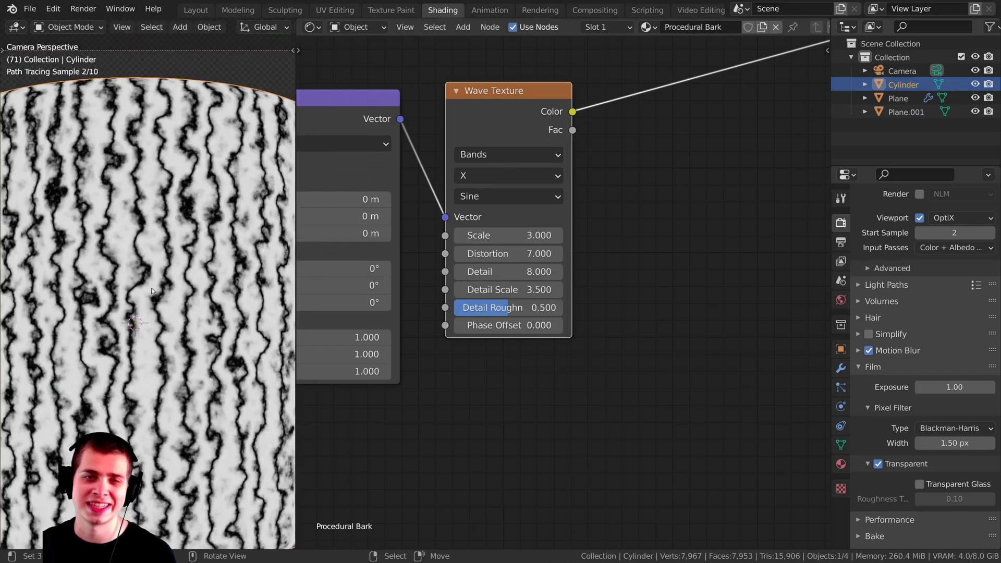
pyautogui.scroll(-3, 621, 262)
pyautogui.scroll(-2, 545, 276)
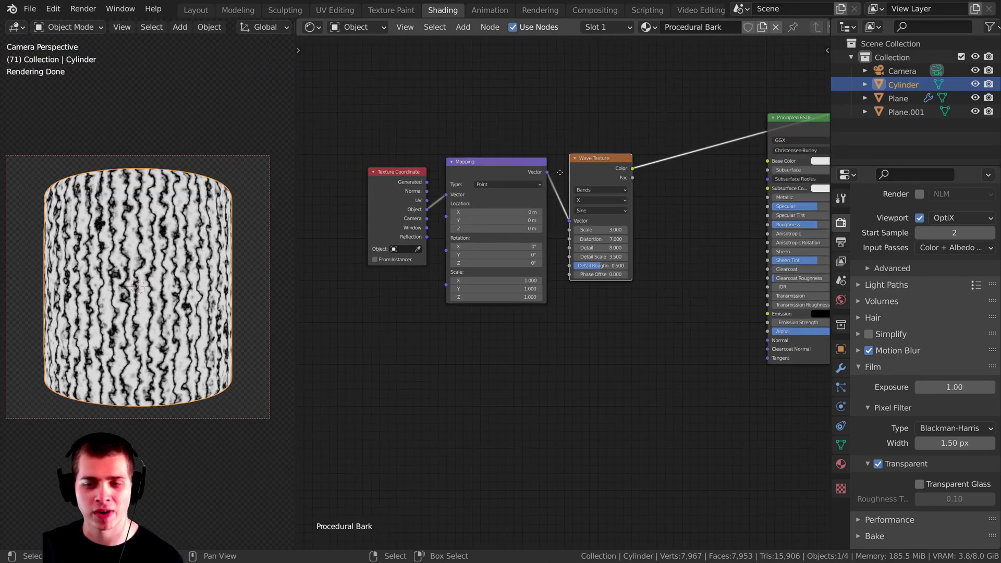
# - Connect the Wave Texture's Color output to the Normal input of the Principled BSDF
pyautogui.moveTo(764, 338); pyautogui.dragTo(715, 283)
pyautogui.moveTo(715, 283); pyautogui.dragTo(655, 283, button='middle')
pyautogui.scroll(5, 652, 289)
pyautogui.scroll(-1, 652, 289)
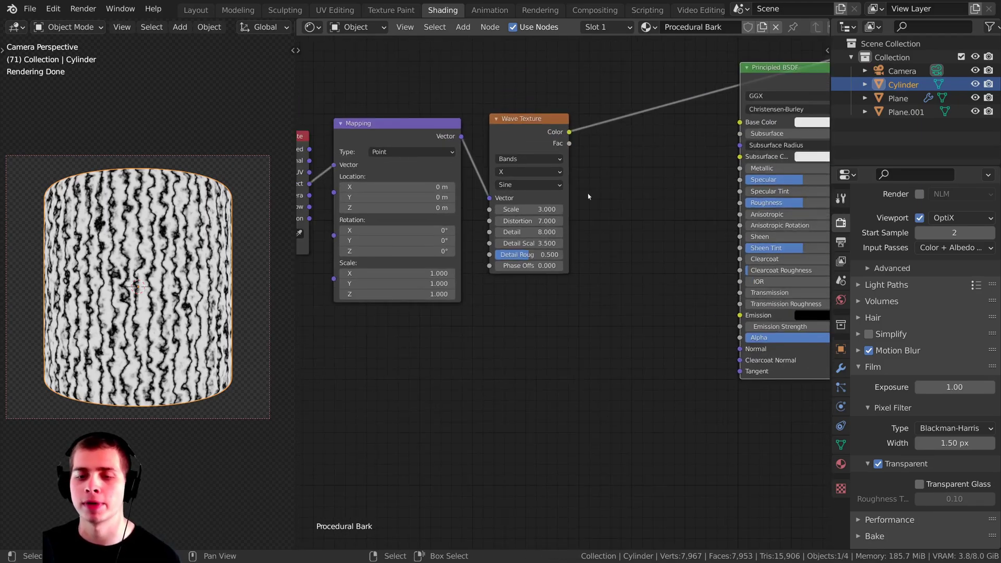
pyautogui.moveTo(564, 141); pyautogui.dragTo(735, 347)
pyautogui.scroll(-1, 589, 230)
pyautogui.scroll(-1, 578, 209)
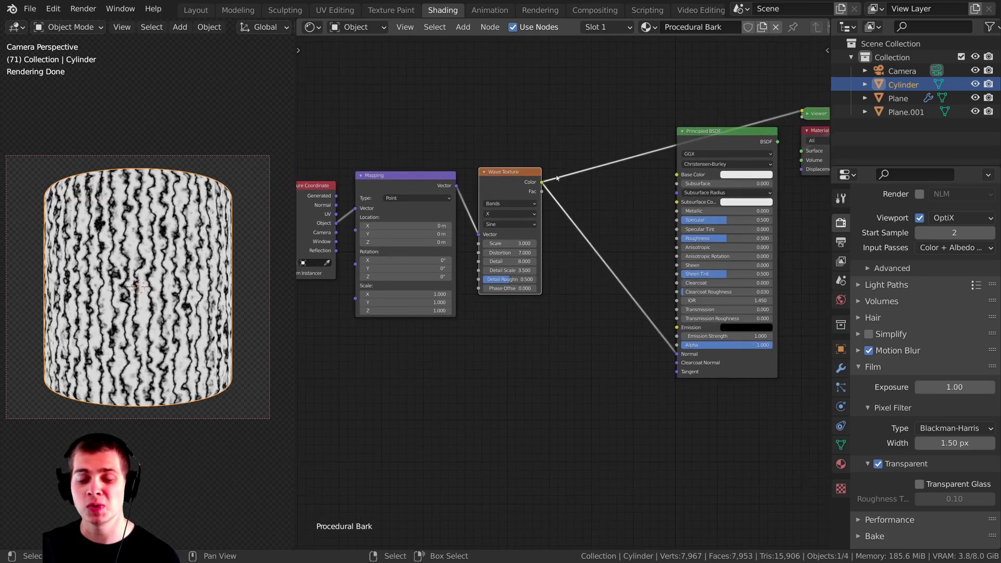
# - Move the Texture Coordinate, Mapping and Wave Texture nodes down together, closer to the level of the Principled BSDF's Normal input
pyautogui.moveTo(598, 307); pyautogui.dragTo(611, 306, button='middle')
pyautogui.press('b')
pyautogui.moveTo(582, 125); pyautogui.dragTo(321, 293)
pyautogui.press('g')
pyautogui.click(336, 400)
pyautogui.click(607, 313)
pyautogui.scroll(6, 607, 313)
pyautogui.scroll(1, 564, 288)
pyautogui.moveTo(564, 270); pyautogui.dragTo(601, 190)
pyautogui.scroll(-2, 602, 230)
pyautogui.moveTo(605, 256); pyautogui.dragTo(537, 271, button='middle')
pyautogui.scroll(2, 668, 318)
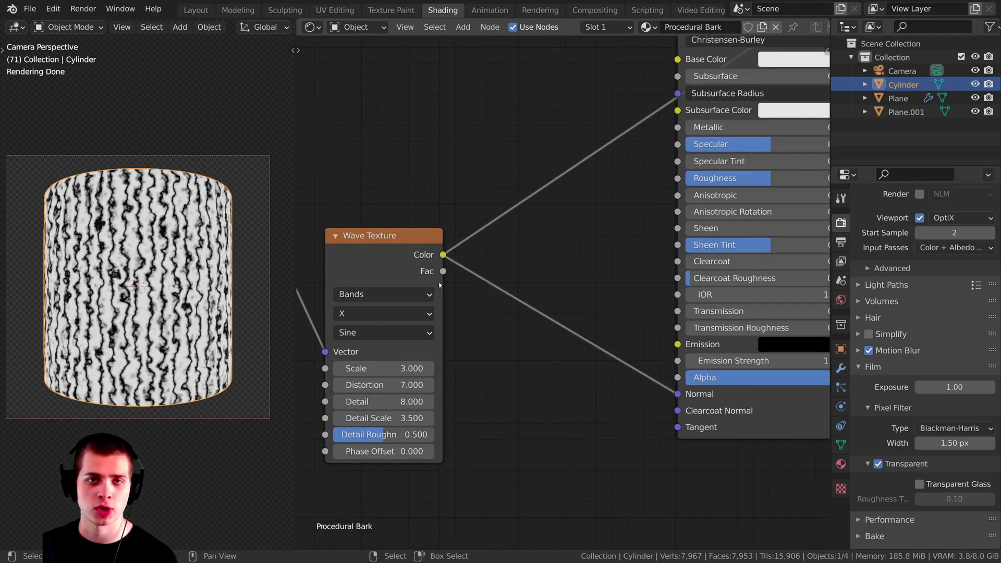
# - Insert a Bump node on the link between the Wave Texture and the Principled BSDF's Normal input
pyautogui.hotkey('shift', 'a')
pyautogui.write('bum')
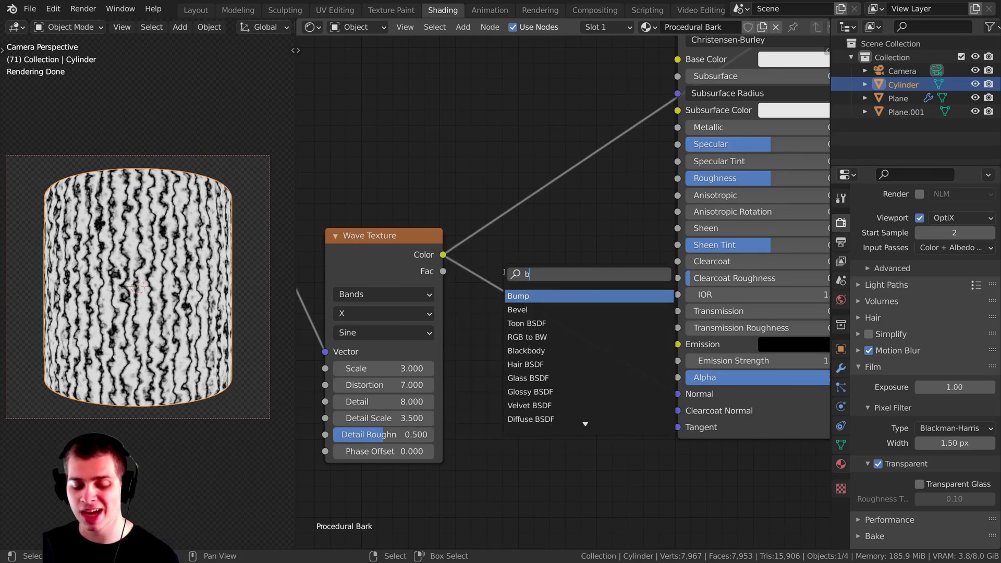
pyautogui.click(531, 296)
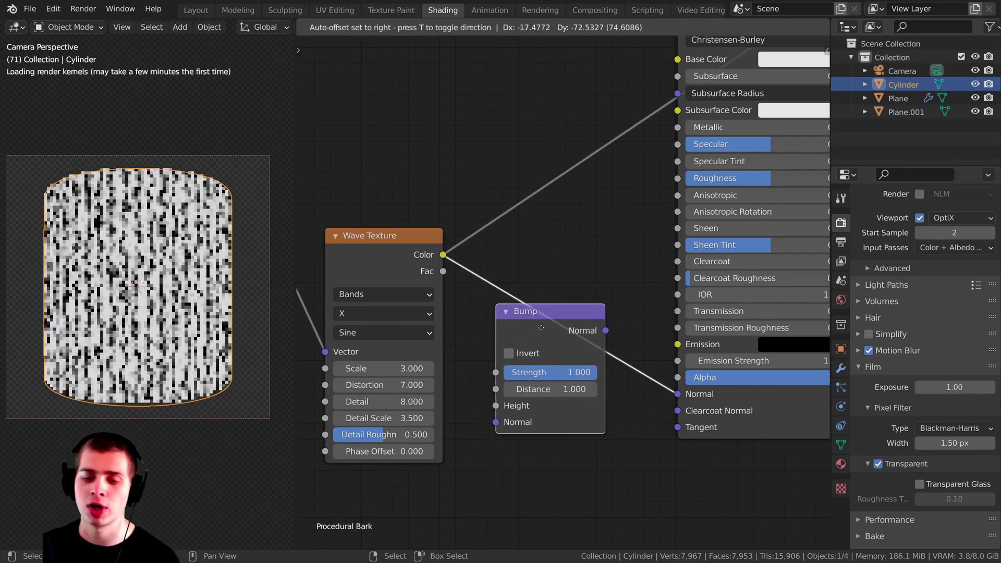
pyautogui.click(544, 300)
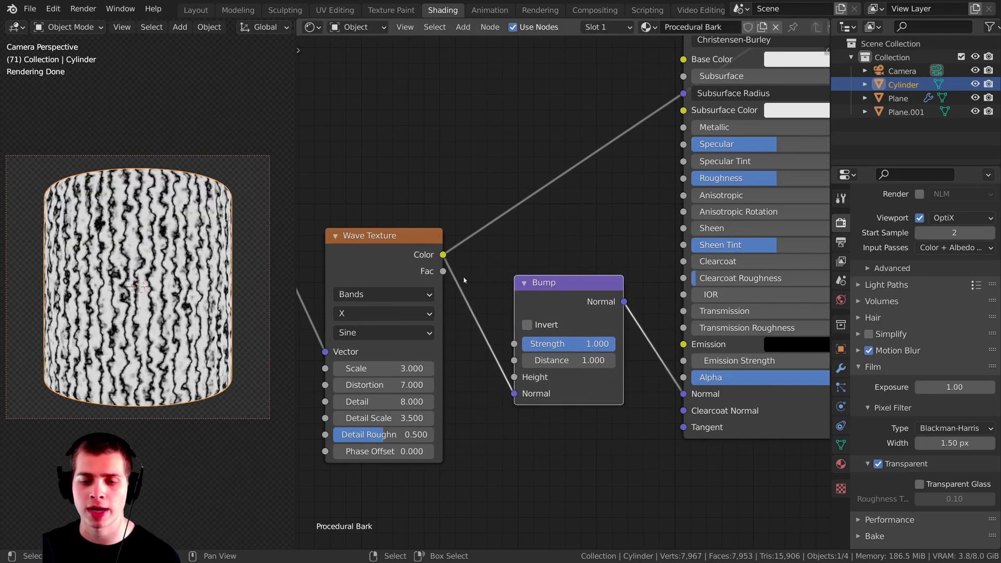
# - Replace the link into the Bump node's Normal input with one from the Wave Texture's Fac output to its Height input
pyautogui.moveTo(513, 393); pyautogui.dragTo(482, 349)
pyautogui.moveTo(442, 271); pyautogui.dragTo(514, 377)
pyautogui.moveTo(528, 314); pyautogui.dragTo(515, 311)
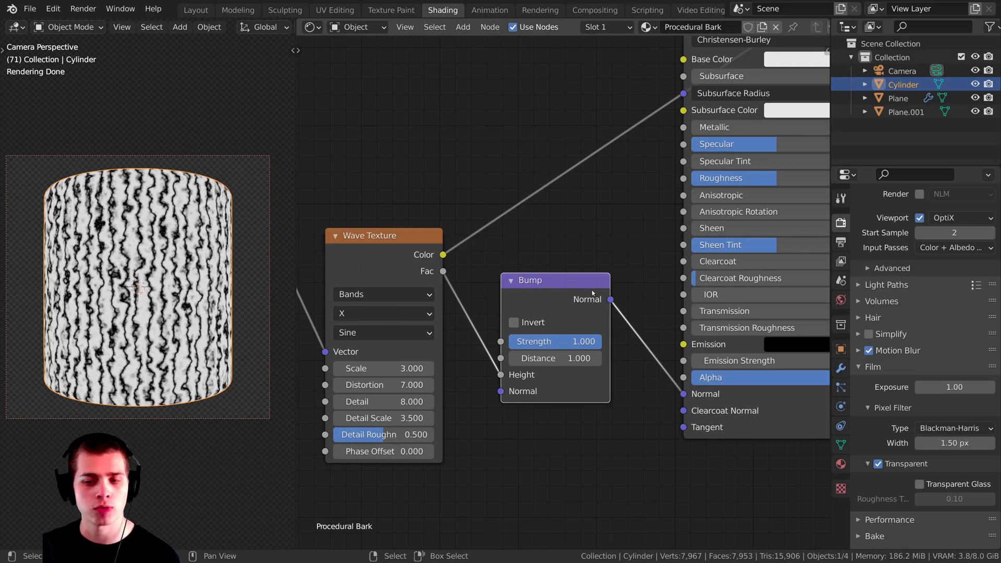
# - Output the Principled BSDF to the material's surface again and examine the bump relief on the cylinder
pyautogui.press('Home')
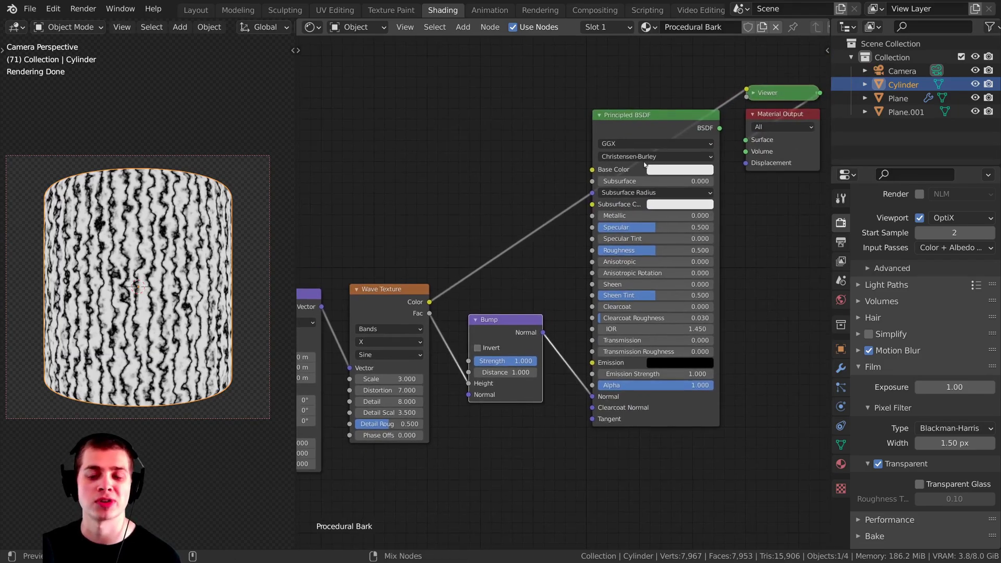
pyautogui.keyDown('ctrl'); pyautogui.keyDown('shift'); pyautogui.click(640, 127); pyautogui.keyUp('shift'); pyautogui.keyUp('ctrl')
pyautogui.scroll(5, 131, 287)
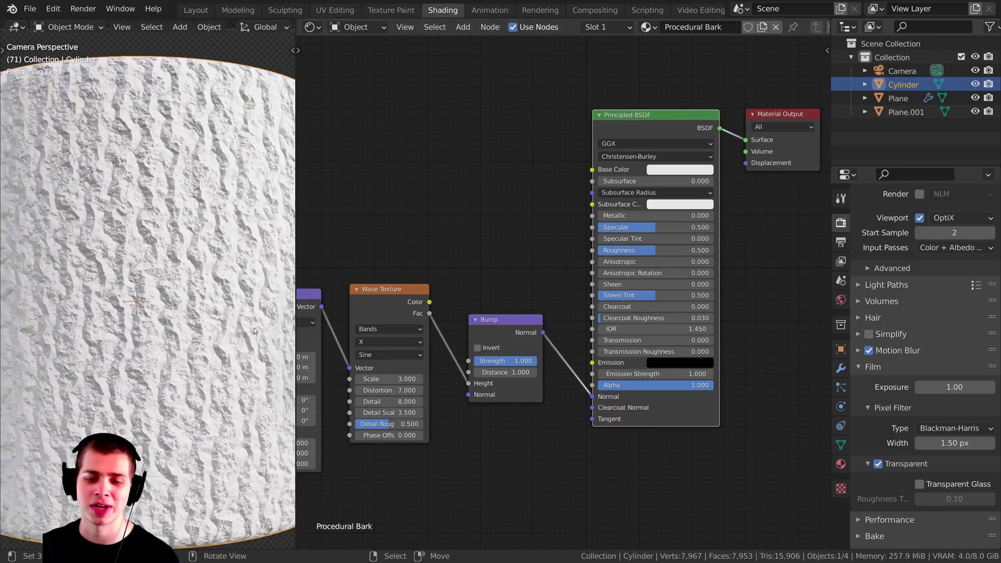
pyautogui.scroll(-1, 551, 287)
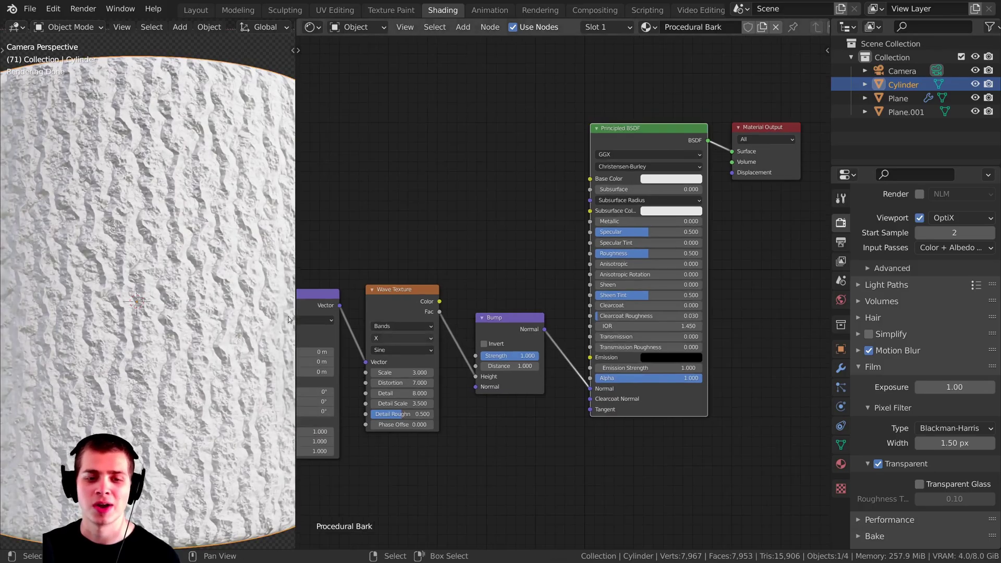
pyautogui.scroll(-2, 185, 310)
pyautogui.moveTo(438, 360); pyautogui.dragTo(523, 300, button='middle')
pyautogui.scroll(11, 431, 302)
pyautogui.moveTo(542, 317)
pyautogui.keyDown('ctrl'); pyautogui.mouseDown()
pyautogui.moveTo(406, 317)
pyautogui.moveTo(543, 318)
pyautogui.mouseUp(); pyautogui.keyUp('ctrl')
pyautogui.scroll(-3, 545, 275)
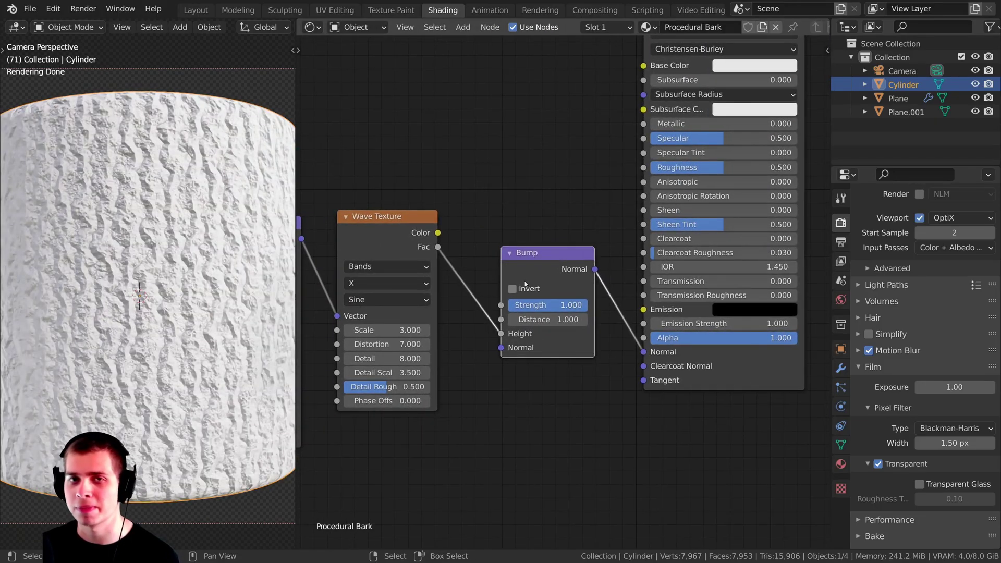
# - Set the Principled BSDF's Base Color to a dark reddish brown with H 0.025, S 0.677 and V 0.097
pyautogui.scroll(-5, 562, 265)
pyautogui.scroll(3, 420, 222)
pyautogui.moveTo(475, 261); pyautogui.dragTo(570, 265, button='middle')
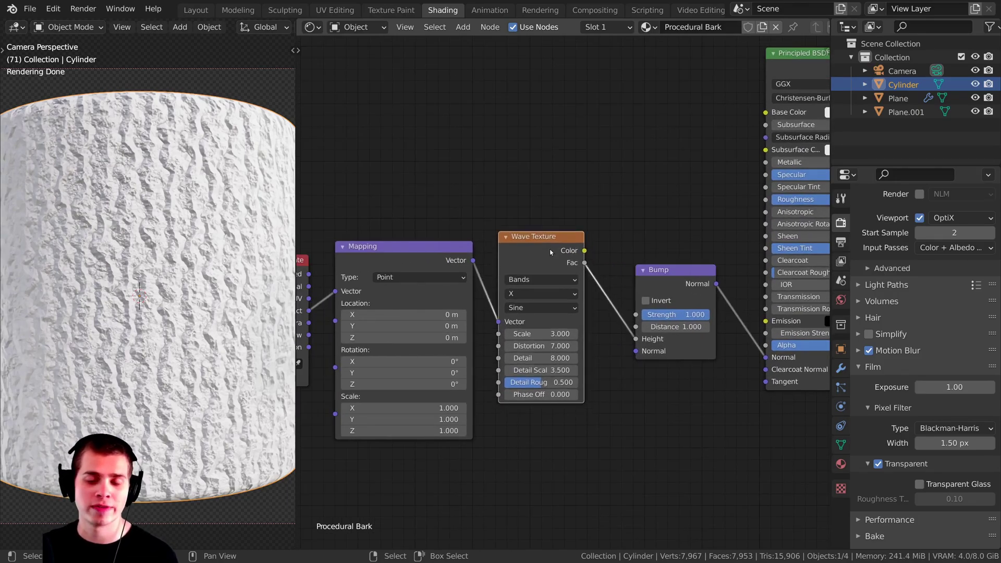
pyautogui.scroll(-2, 568, 264)
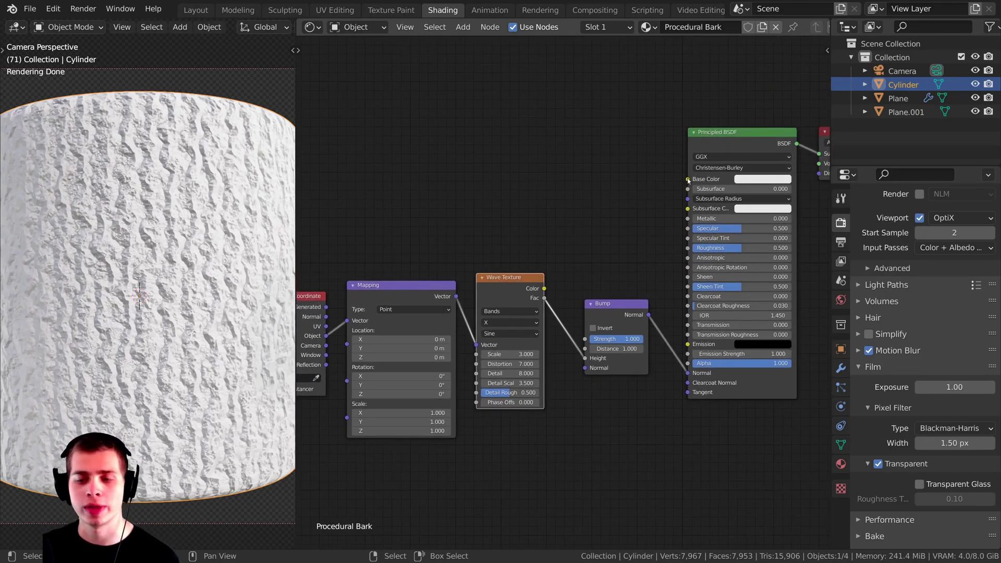
pyautogui.click(746, 179)
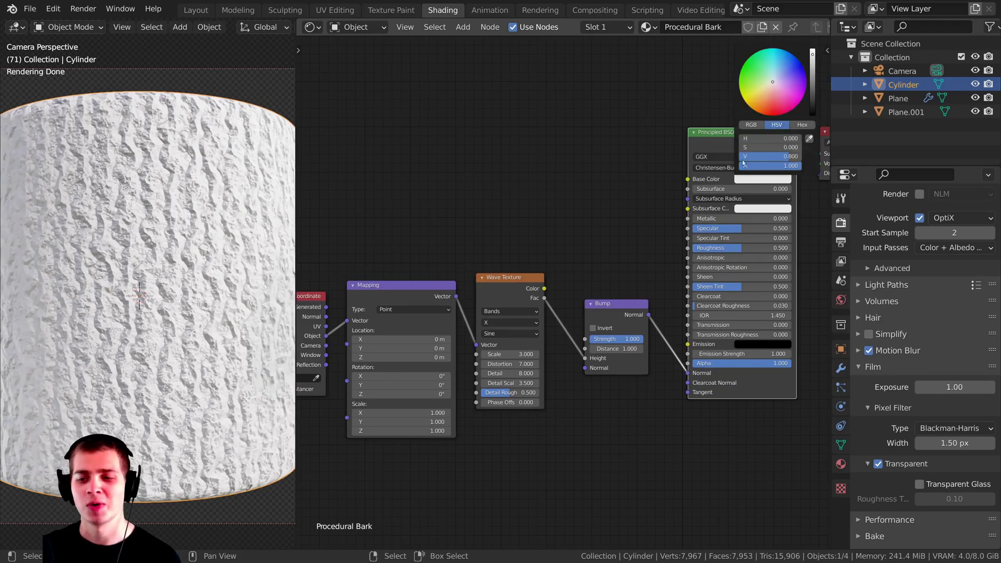
pyautogui.click(762, 101)
pyautogui.click(814, 93)
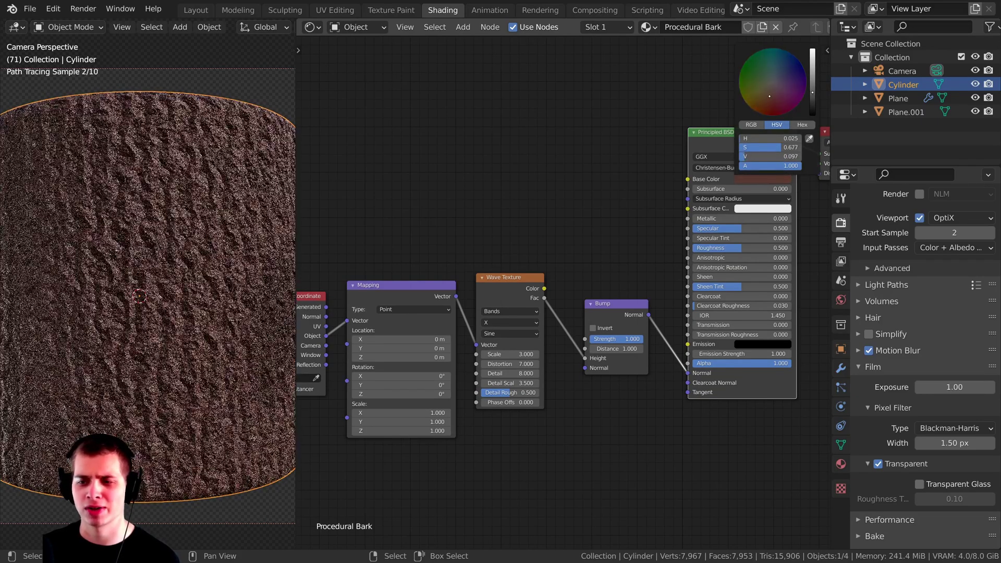
pyautogui.scroll(2, 548, 273)
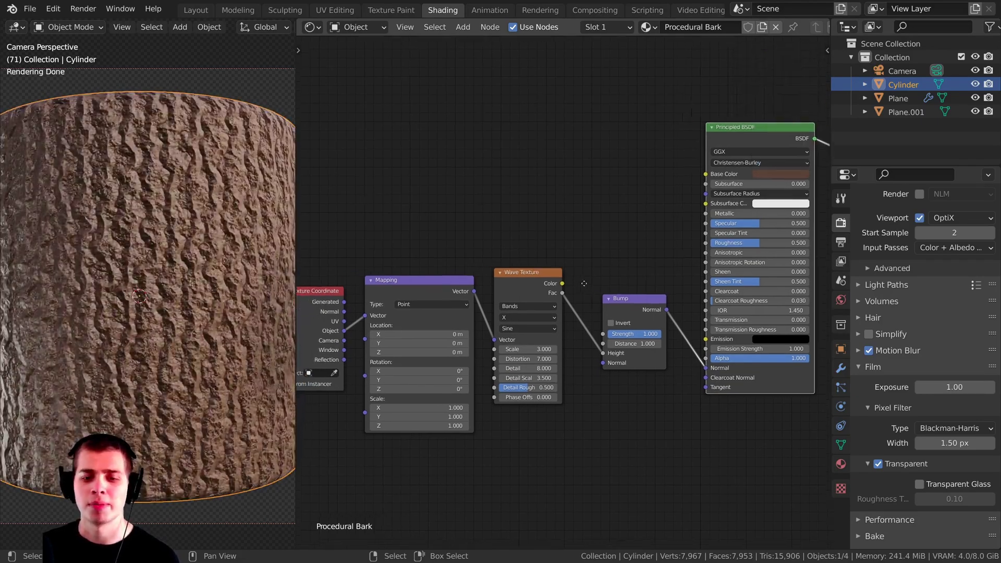
# - Link the Wave Texture's Color output to the Principled BSDF's Base Color input
pyautogui.moveTo(549, 272); pyautogui.dragTo(548, 266)
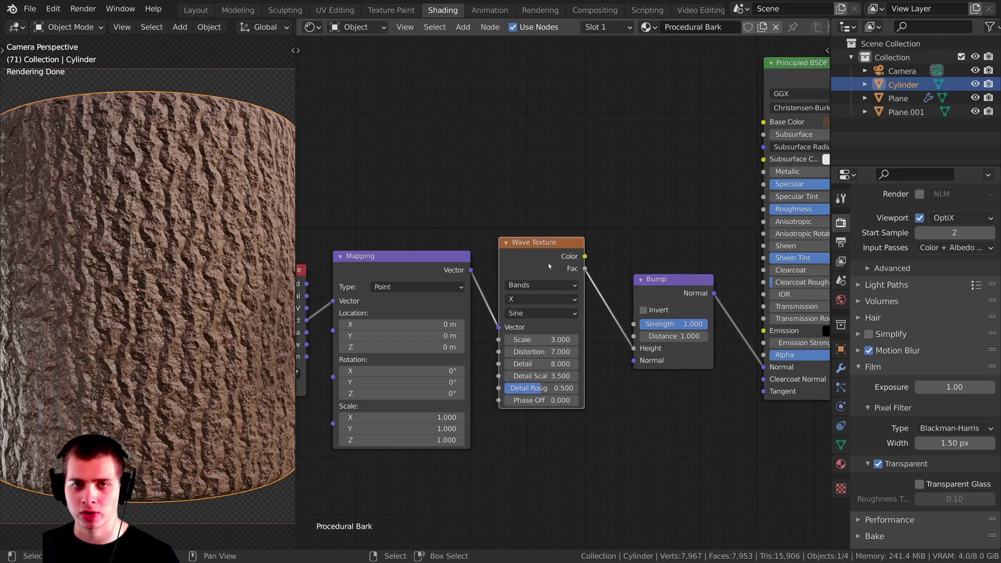
pyautogui.moveTo(579, 273); pyautogui.dragTo(538, 322, button='middle')
pyautogui.moveTo(553, 304); pyautogui.dragTo(729, 169)
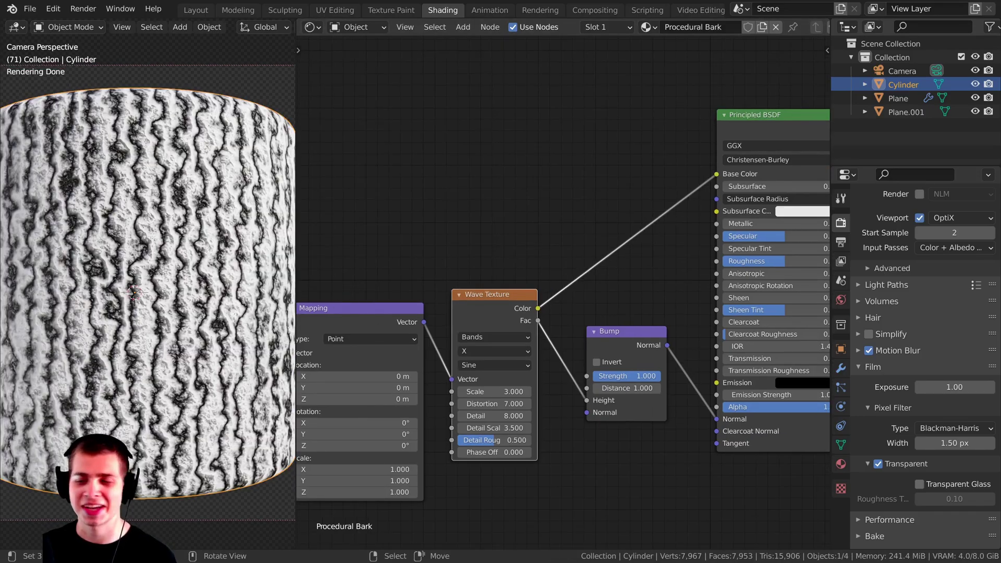
pyautogui.moveTo(447, 323); pyautogui.dragTo(444, 335, button='middle')
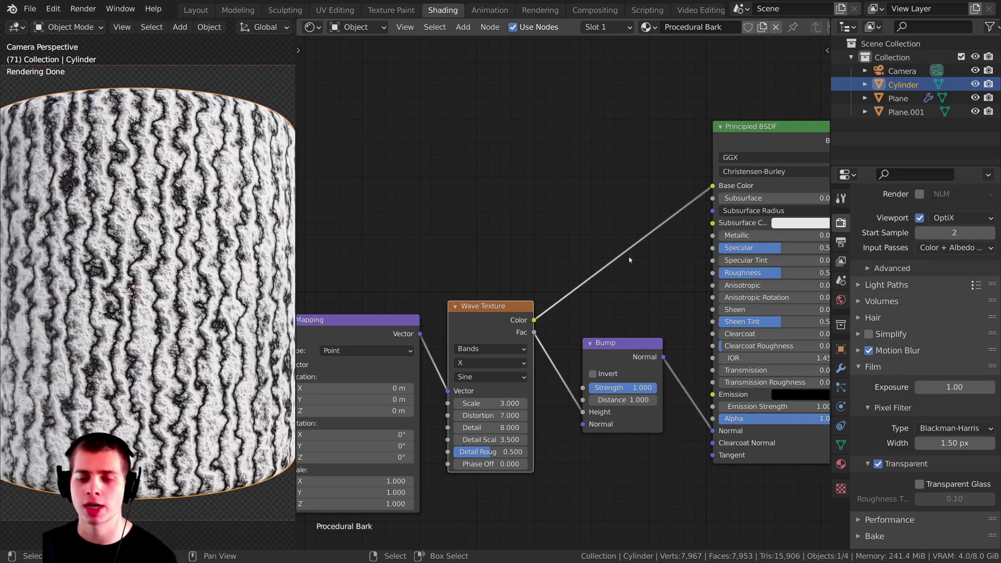
# - Insert a ColorRamp node on the link between the Wave Texture's Color output and the Principled BSDF's Base Color
pyautogui.hotkey('shift', 'a')
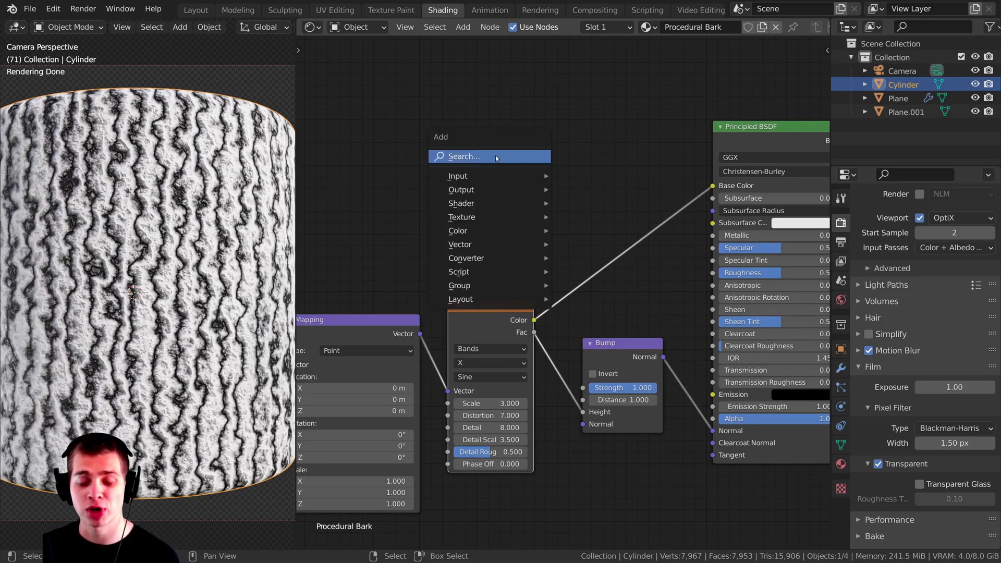
pyautogui.write('col')
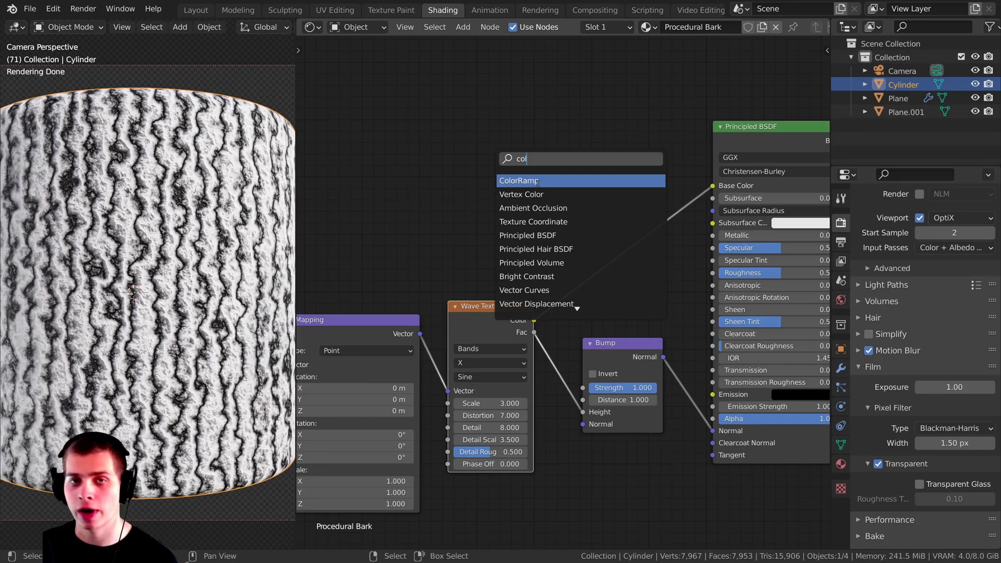
pyautogui.click(537, 181)
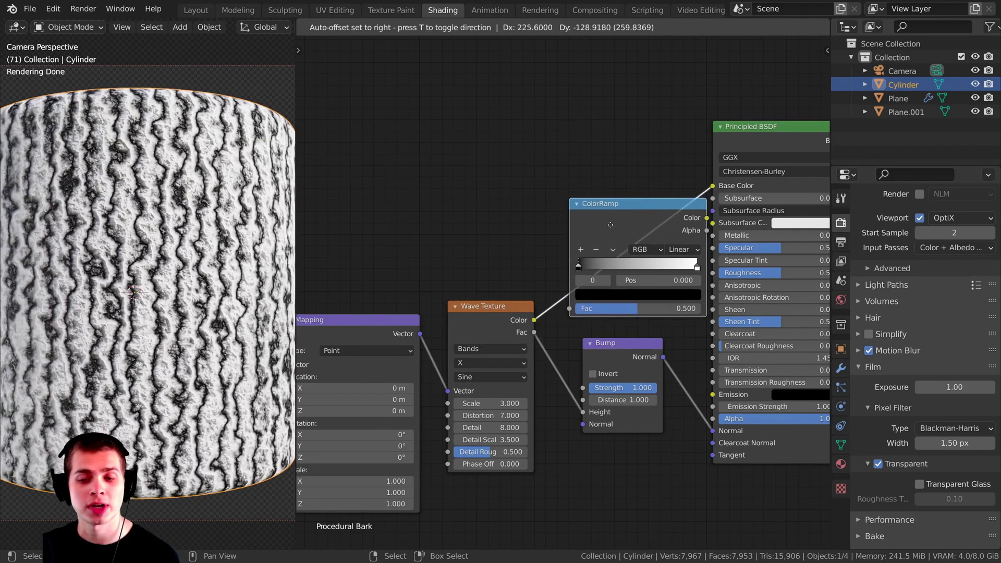
pyautogui.click(589, 231)
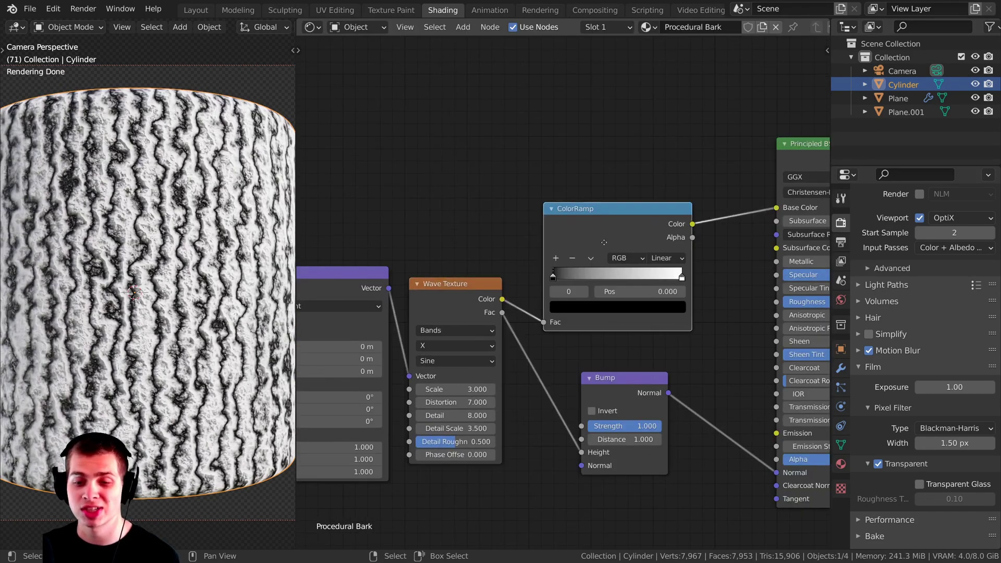
pyautogui.click(683, 274)
pyautogui.click(557, 275)
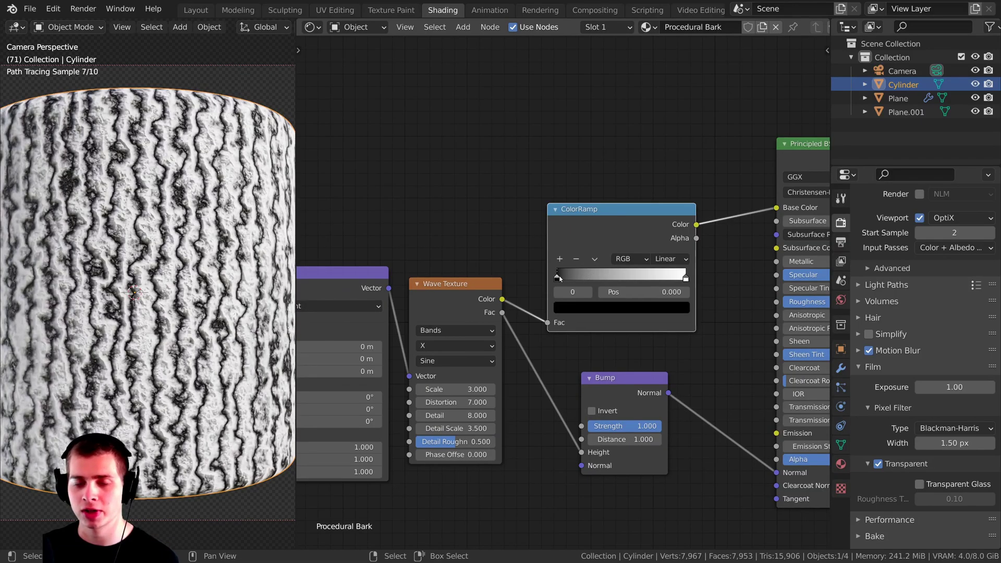
# - Recolour the ColorRamp's black stop at position 0.000 to a very dark brown, hex 2D2219
pyautogui.moveTo(586, 234); pyautogui.dragTo(451, 230, button='middle')
pyautogui.scroll(1, 452, 230)
pyautogui.moveTo(451, 230); pyautogui.dragTo(429, 223)
pyautogui.moveTo(449, 280); pyautogui.dragTo(494, 263, button='middle')
pyautogui.moveTo(443, 246); pyautogui.dragTo(449, 246)
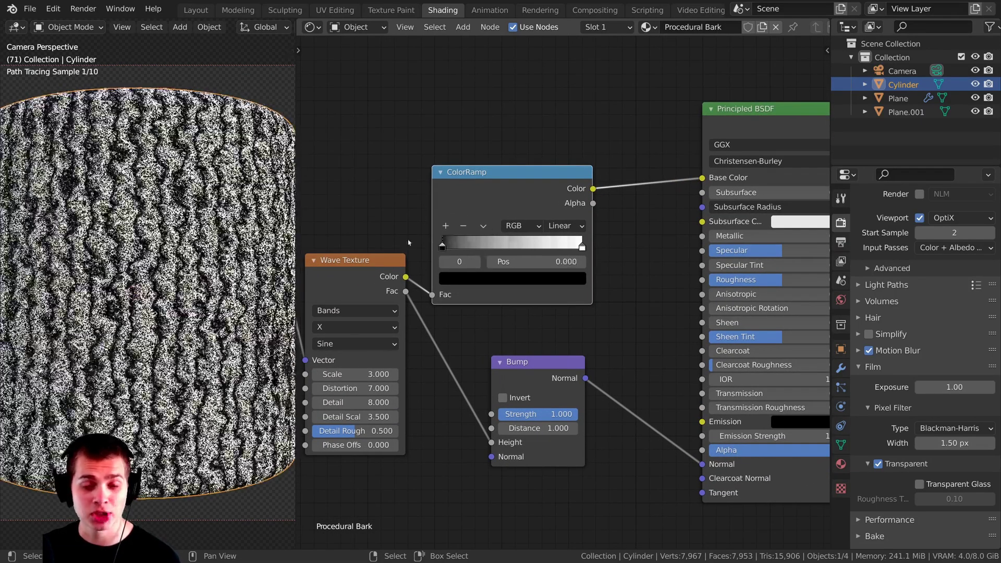
pyautogui.click(478, 280)
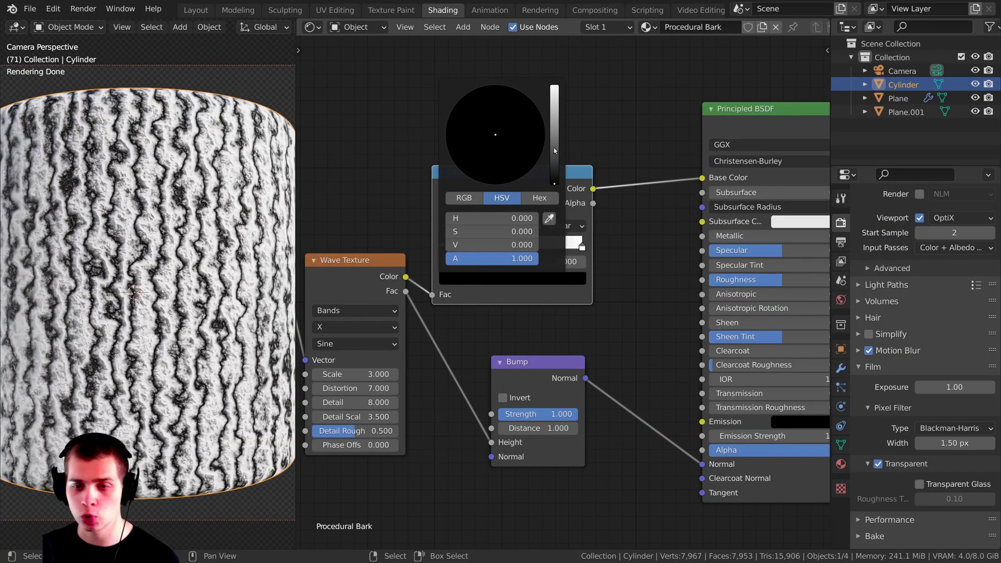
pyautogui.moveTo(555, 151); pyautogui.dragTo(555, 137)
pyautogui.click(489, 141)
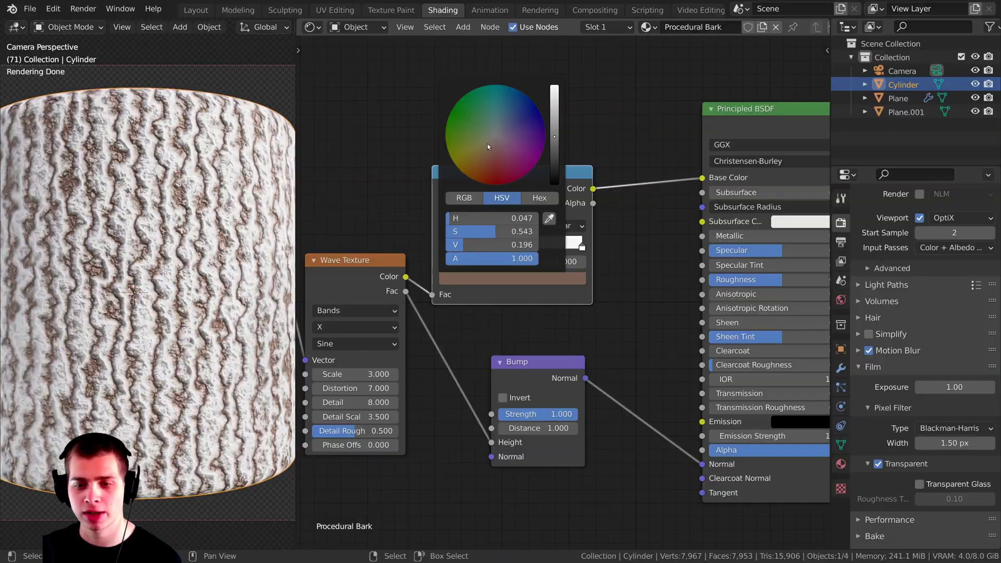
pyautogui.moveTo(486, 159)
pyautogui.mouseDown()
pyautogui.moveTo(466, 175)
pyautogui.moveTo(482, 153)
pyautogui.mouseUp()
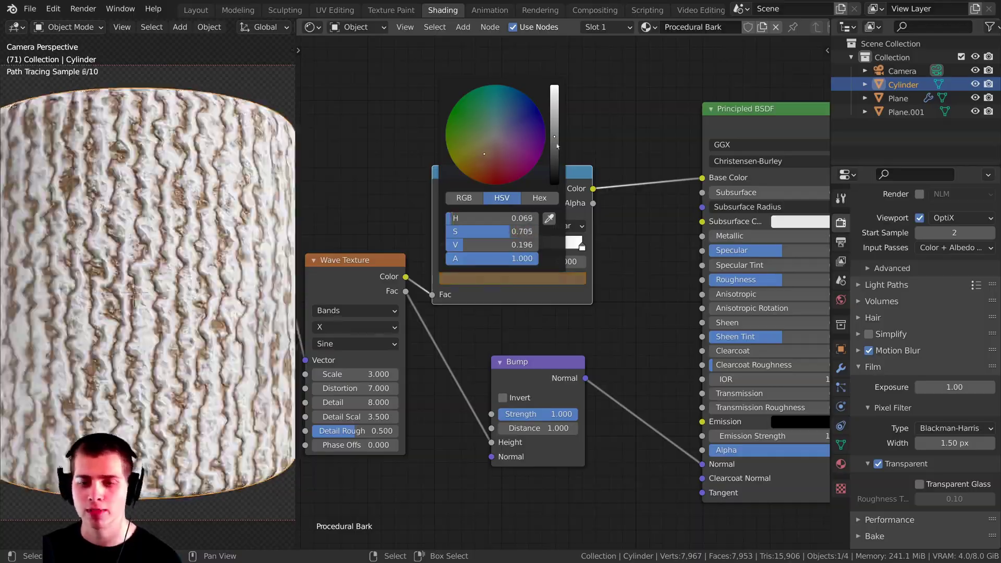
pyautogui.moveTo(558, 146); pyautogui.dragTo(556, 149)
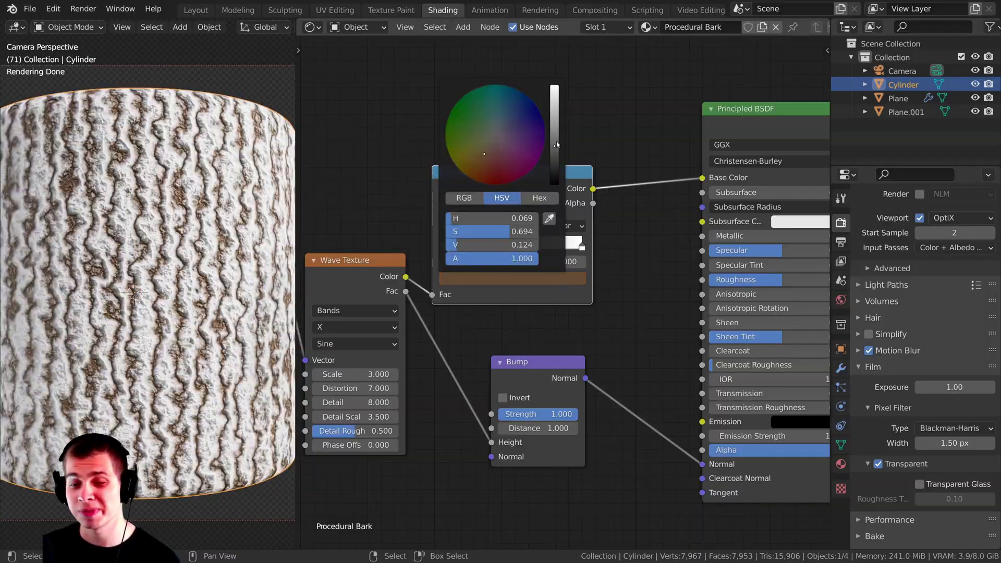
pyautogui.moveTo(555, 148); pyautogui.dragTo(554, 167)
pyautogui.click(538, 198)
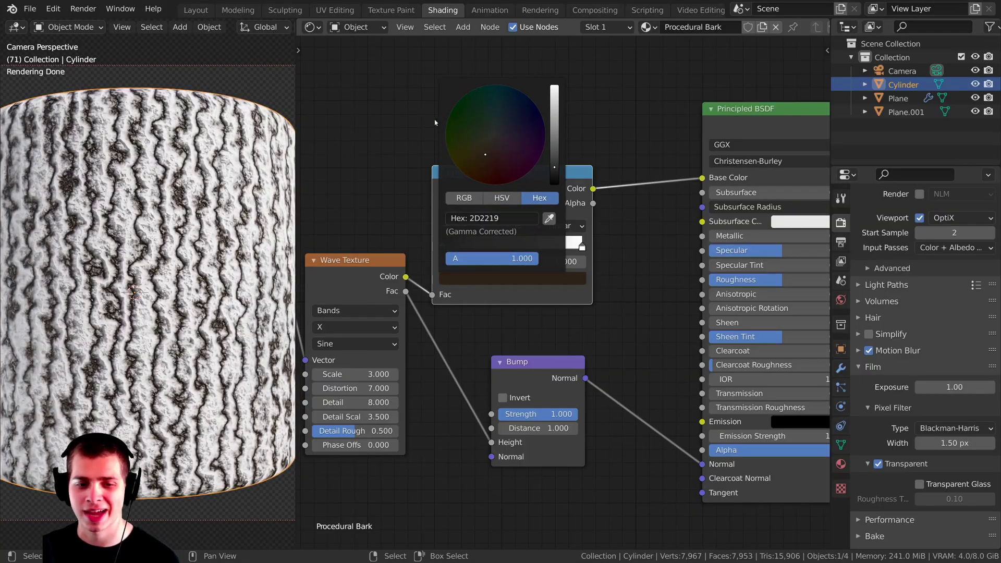
# - Recolour the ColorRamp's white stop at position 1.000 to a muted, slightly greyish medium brown
pyautogui.click(582, 246)
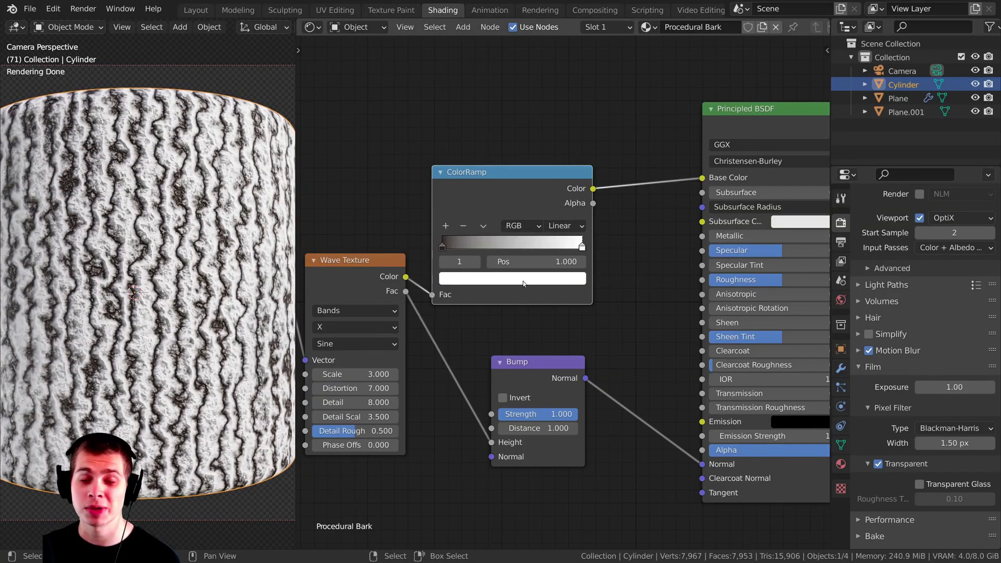
pyautogui.click(524, 279)
pyautogui.moveTo(495, 137); pyautogui.dragTo(486, 152)
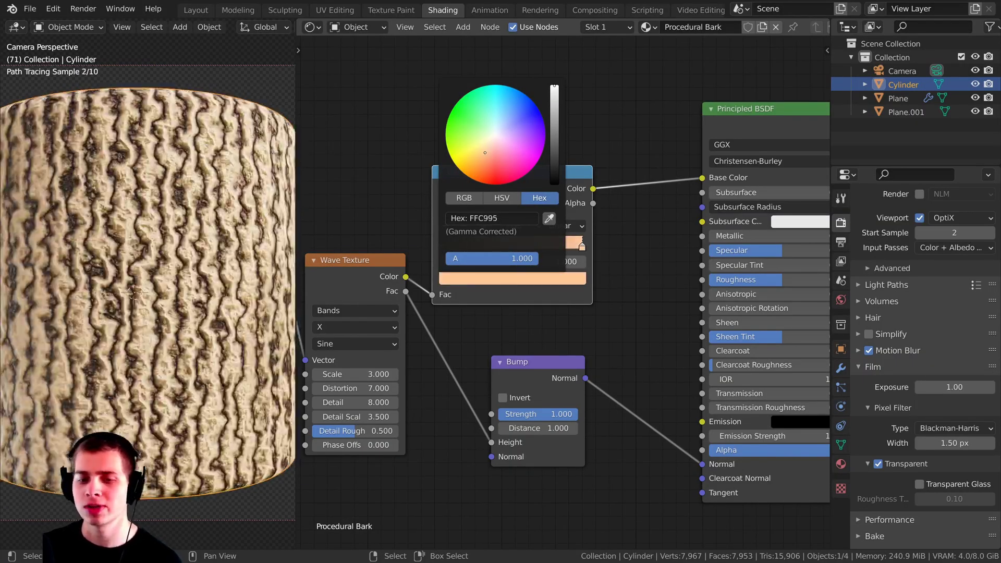
pyautogui.moveTo(560, 110); pyautogui.dragTo(554, 137)
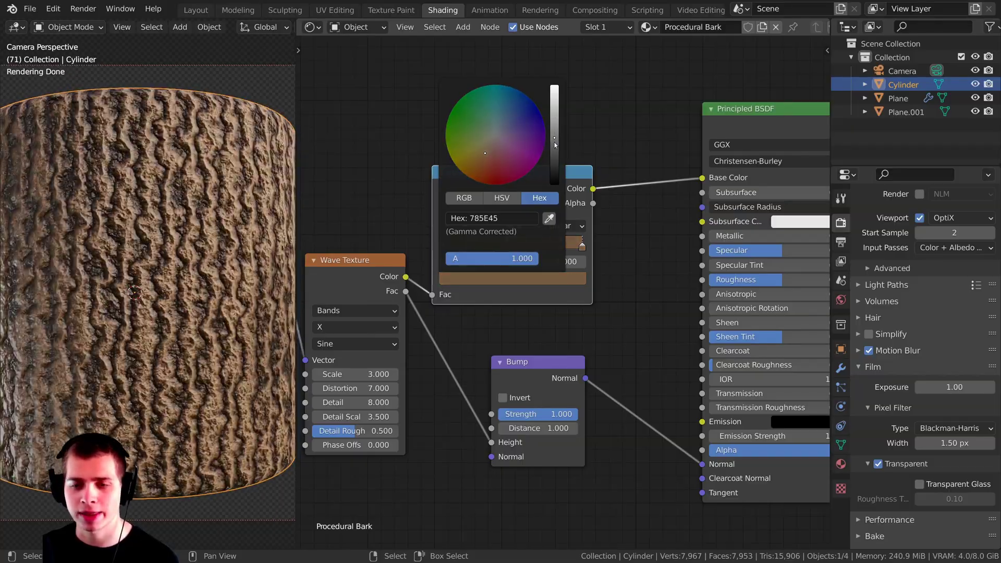
pyautogui.click(555, 142)
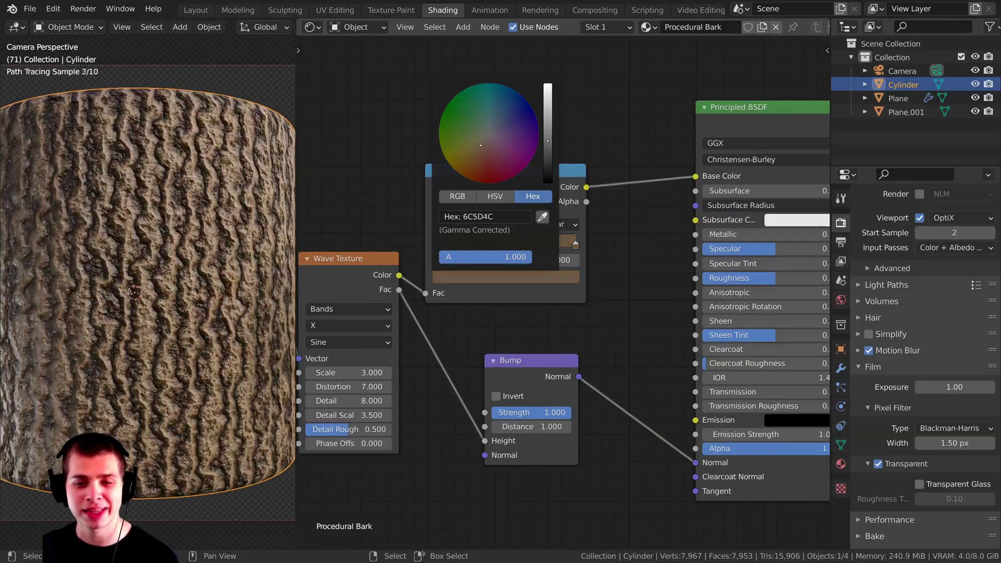
pyautogui.click(480, 145)
pyautogui.moveTo(480, 145); pyautogui.dragTo(484, 141)
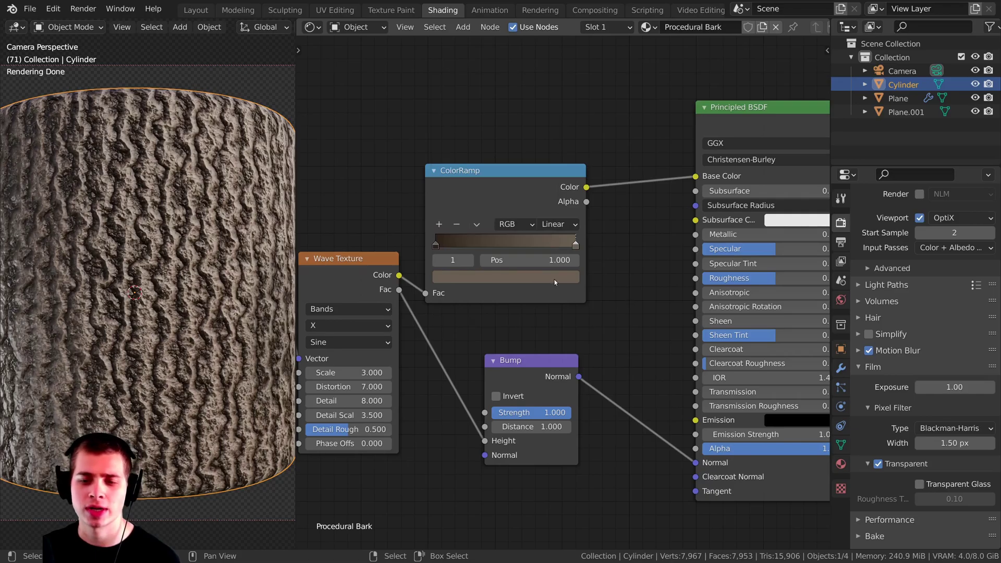
pyautogui.hotkey('ctrl', 'z')
# - Tidy the node layout by repositioning the ColorRamp and Texture Coordinate nodes, and check the whole cylinder in the render preview
pyautogui.moveTo(478, 196); pyautogui.dragTo(495, 179)
pyautogui.scroll(-3, 305, 255)
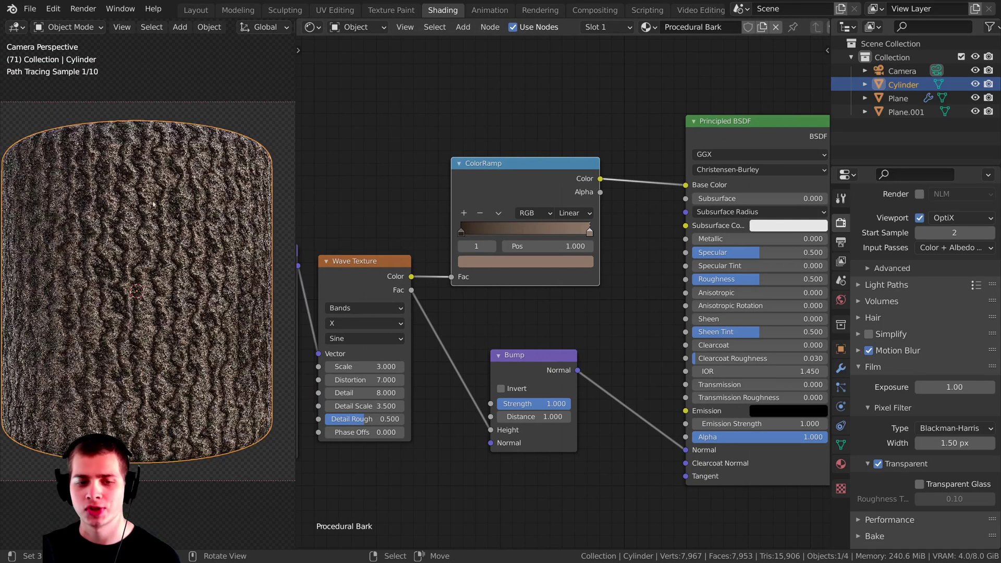
pyautogui.keyDown('shift'); pyautogui.moveTo(295, 239); pyautogui.dragTo(301, 228, button='middle'); pyautogui.keyUp('shift')
pyautogui.moveTo(512, 173); pyautogui.dragTo(518, 178)
pyautogui.scroll(-4, 447, 254)
pyautogui.moveTo(448, 253); pyautogui.dragTo(565, 216, button='middle')
pyautogui.scroll(-2, 564, 216)
pyautogui.moveTo(348, 261); pyautogui.dragTo(365, 252)
pyautogui.scroll(1, 407, 233)
pyautogui.scroll(1, 408, 232)
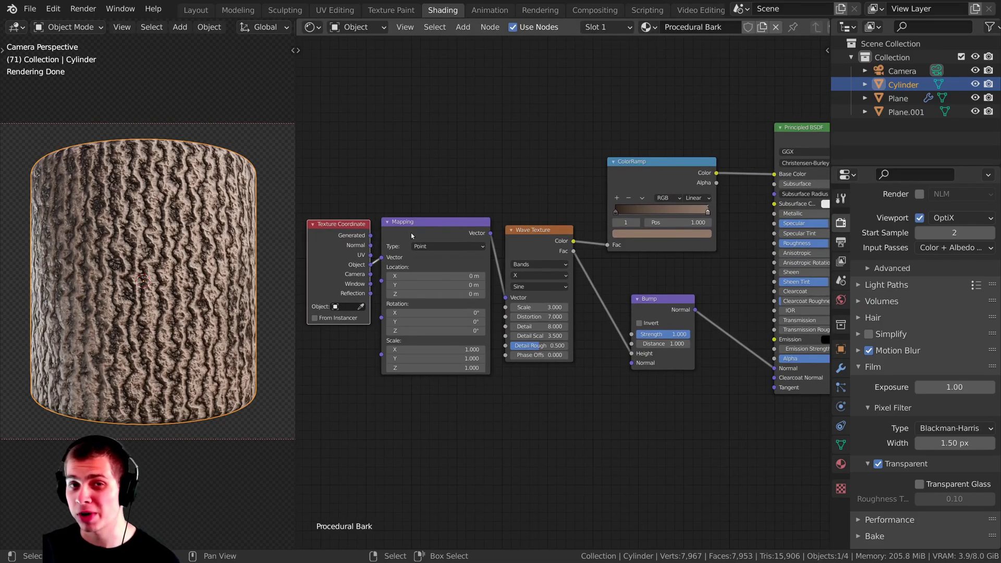
# - Add a Noise Texture node in the free space above the Wave Texture
pyautogui.scroll(-3, 427, 222)
pyautogui.moveTo(440, 228); pyautogui.dragTo(485, 231, button='middle')
pyautogui.scroll(3, 490, 219)
pyautogui.moveTo(508, 183); pyautogui.dragTo(489, 207, button='middle')
pyautogui.hotkey('shift', 'a')
pyautogui.click(487, 164)
pyautogui.write('no')
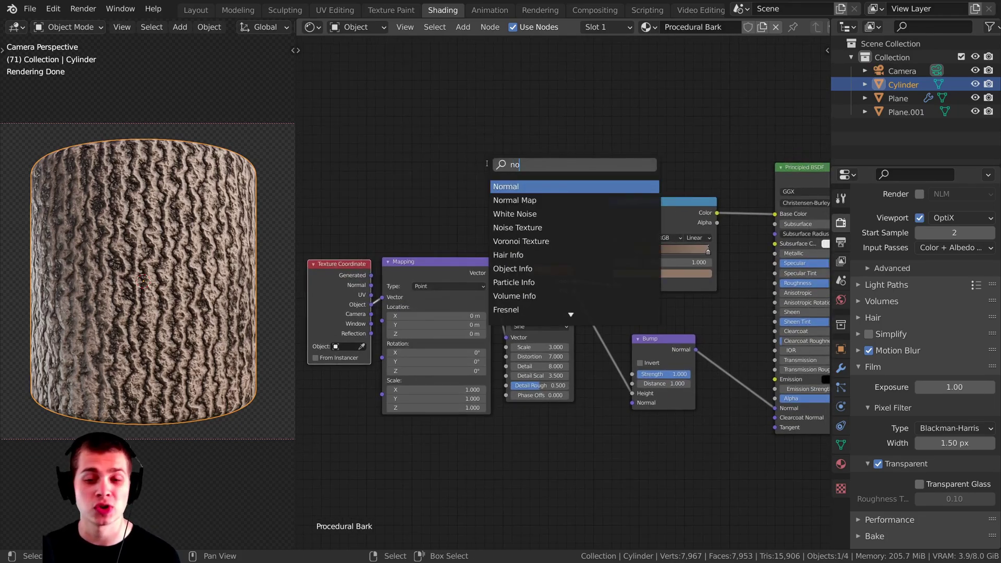
pyautogui.click(517, 227)
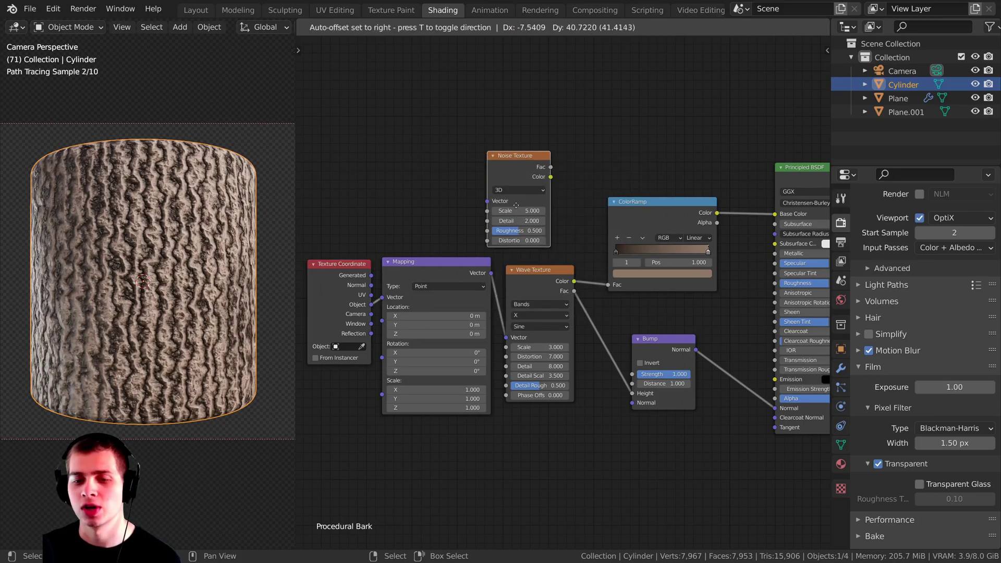
pyautogui.click(543, 224)
pyautogui.scroll(-1, 492, 284)
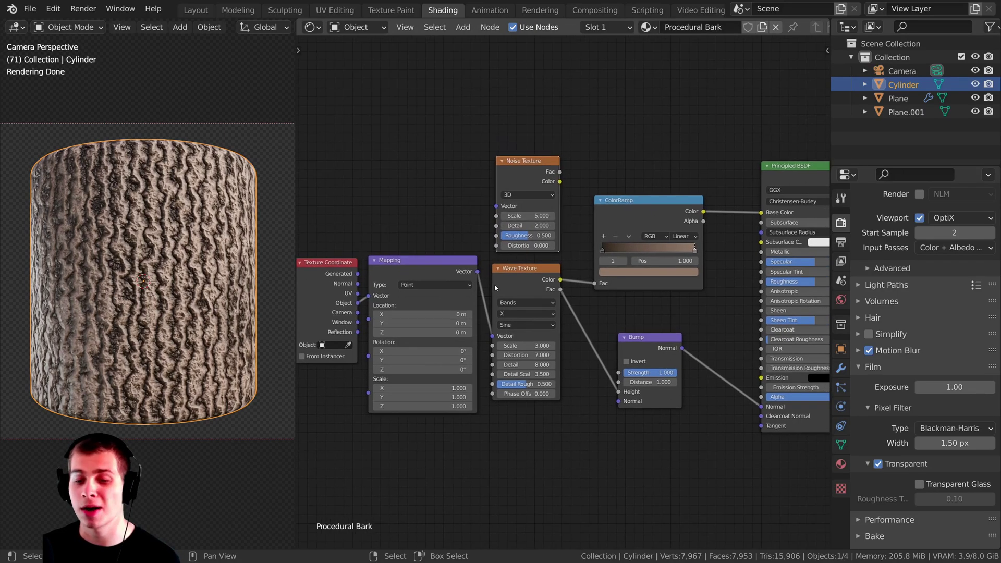
# - Move the Texture Coordinate and Mapping nodes away from the texture nodes to widen the gap before them
pyautogui.moveTo(395, 280); pyautogui.dragTo(444, 268, button='middle')
pyautogui.press('b')
pyautogui.moveTo(407, 237); pyautogui.dragTo(558, 292)
pyautogui.press('g')
pyautogui.click(552, 292)
pyautogui.hotkey('alt', 'a')
pyautogui.click(390, 268)
pyautogui.keyDown('shift'); pyautogui.click(495, 268); pyautogui.keyUp('shift')
pyautogui.press('g')
pyautogui.click(460, 271)
pyautogui.hotkey('alt', 'a')
pyautogui.scroll(3, 530, 212)
pyautogui.moveTo(487, 274); pyautogui.dragTo(497, 317, button='middle')
# - Link the Mapping node's Vector output to the Noise Texture's Vector input and preview the noise on the cylinder
pyautogui.moveTo(580, 185); pyautogui.dragTo(574, 185)
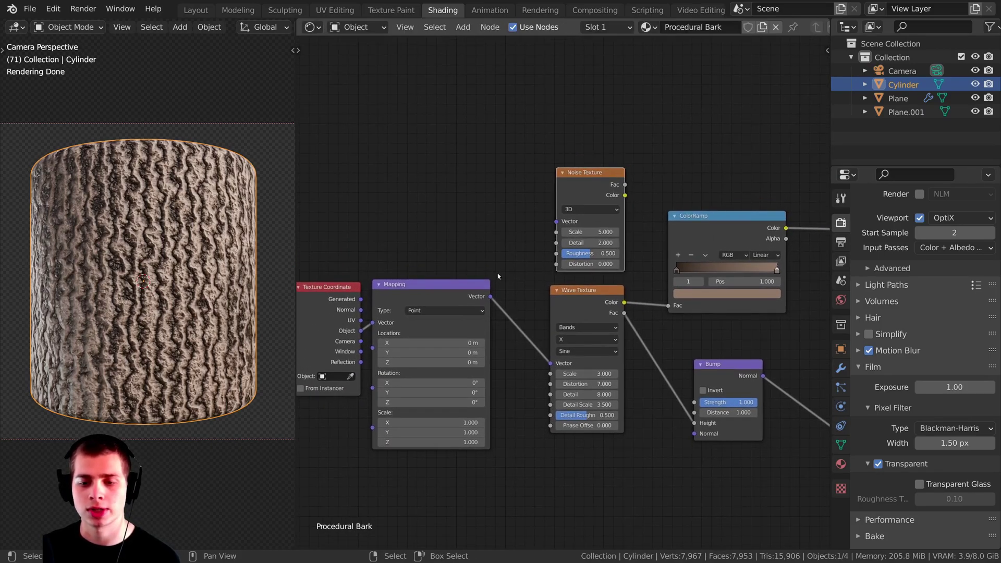
pyautogui.moveTo(490, 297); pyautogui.dragTo(557, 221)
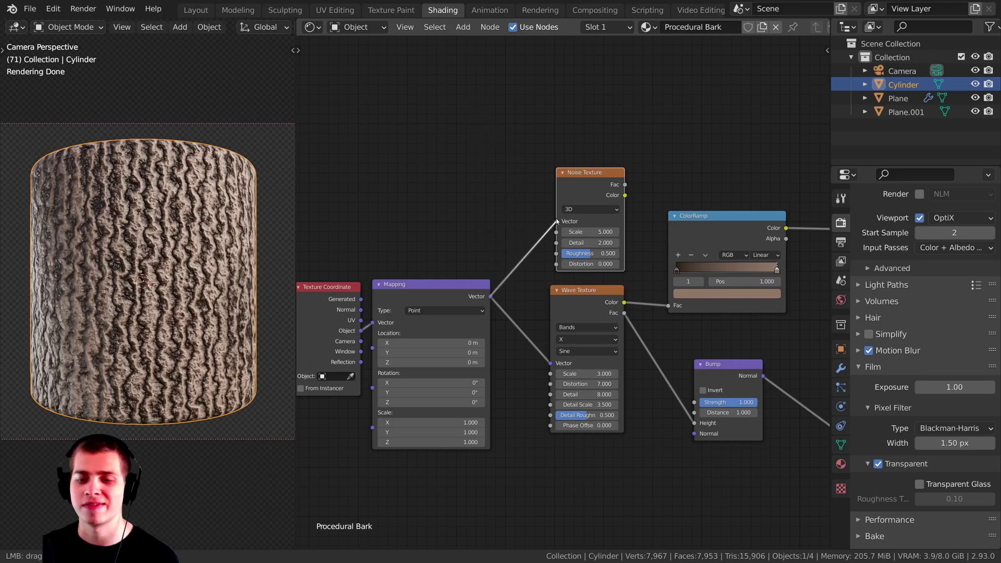
pyautogui.moveTo(586, 185); pyautogui.dragTo(581, 186)
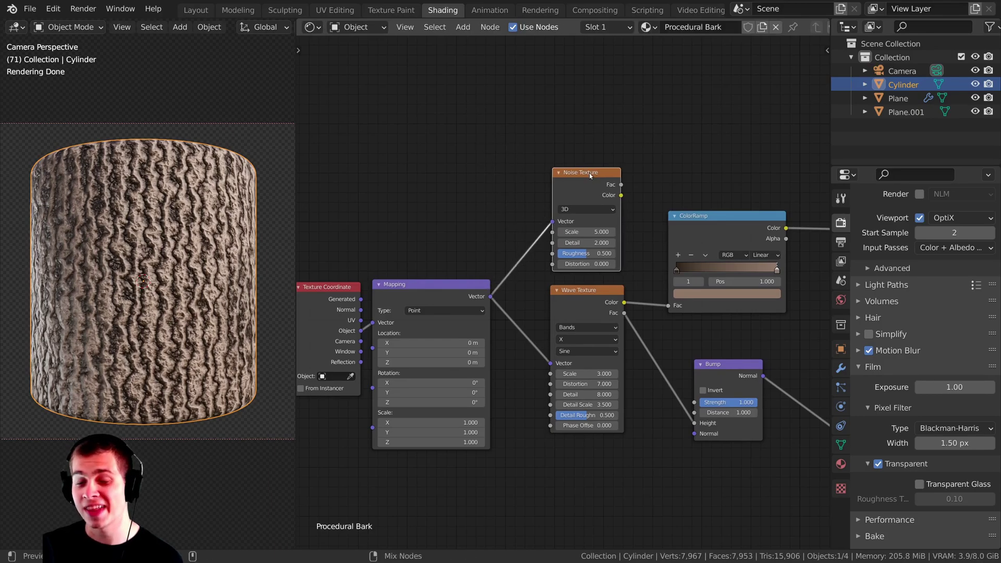
pyautogui.keyDown('ctrl'); pyautogui.keyDown('shift'); pyautogui.click(583, 185); pyautogui.keyUp('shift'); pyautogui.keyUp('ctrl')
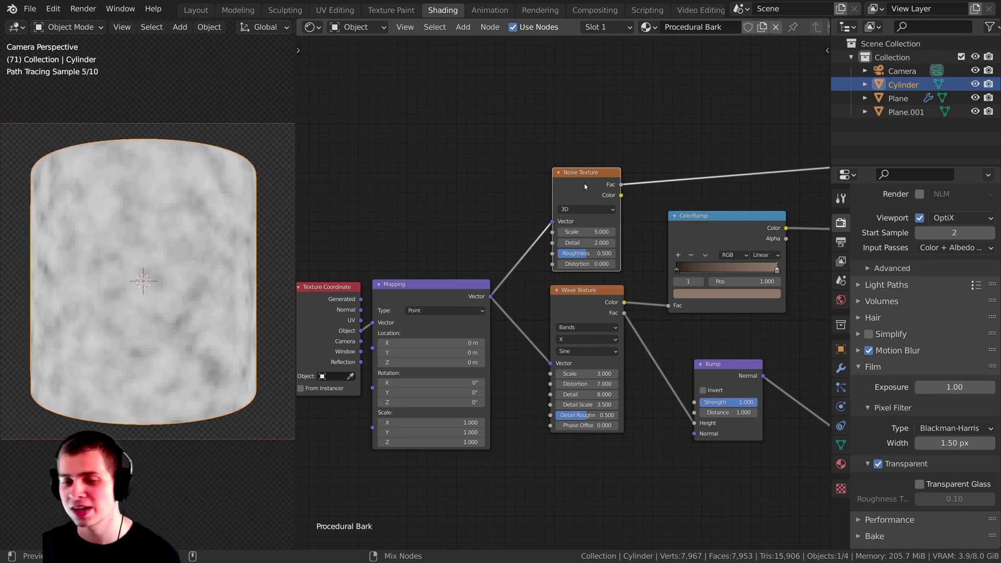
# - Set the Noise Texture's Scale to 15
pyautogui.scroll(3, 658, 282)
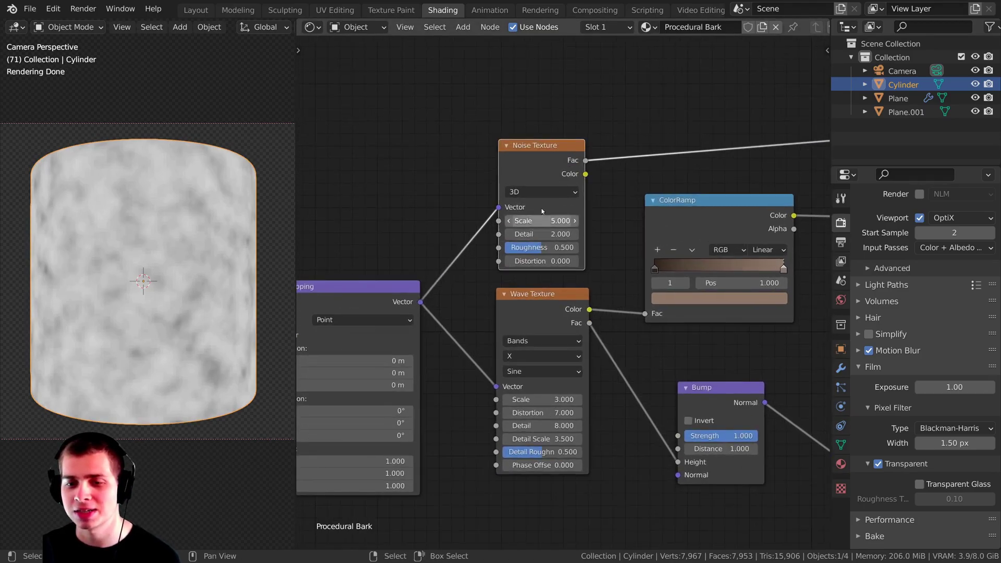
pyautogui.click(509, 221)
pyautogui.write('15')
pyautogui.press('Return')
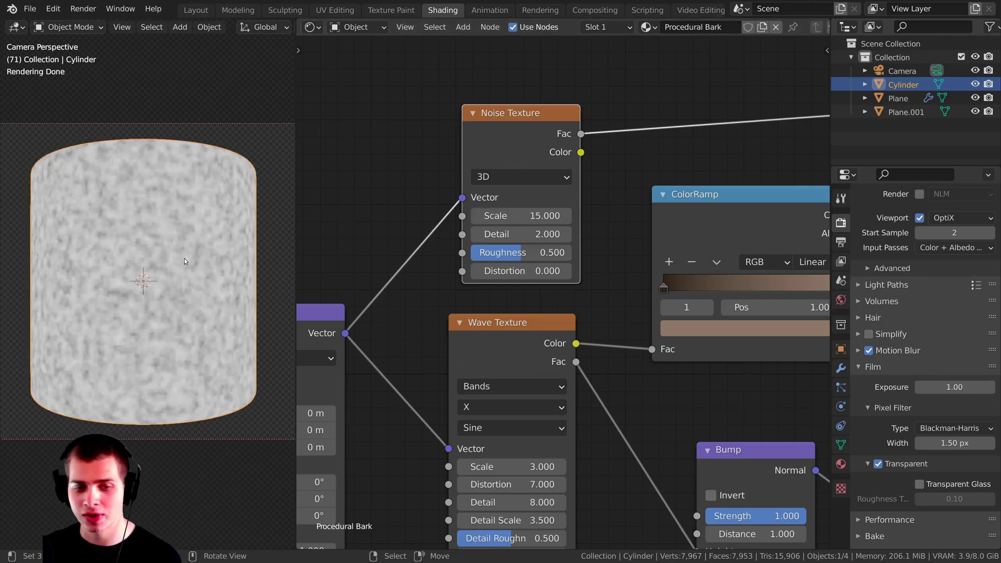
# - Set the Noise Texture's Detail to 16 and inspect the finer noise on the cylinder
pyautogui.scroll(2, 146, 282)
pyautogui.moveTo(476, 292); pyautogui.dragTo(447, 290, button='middle')
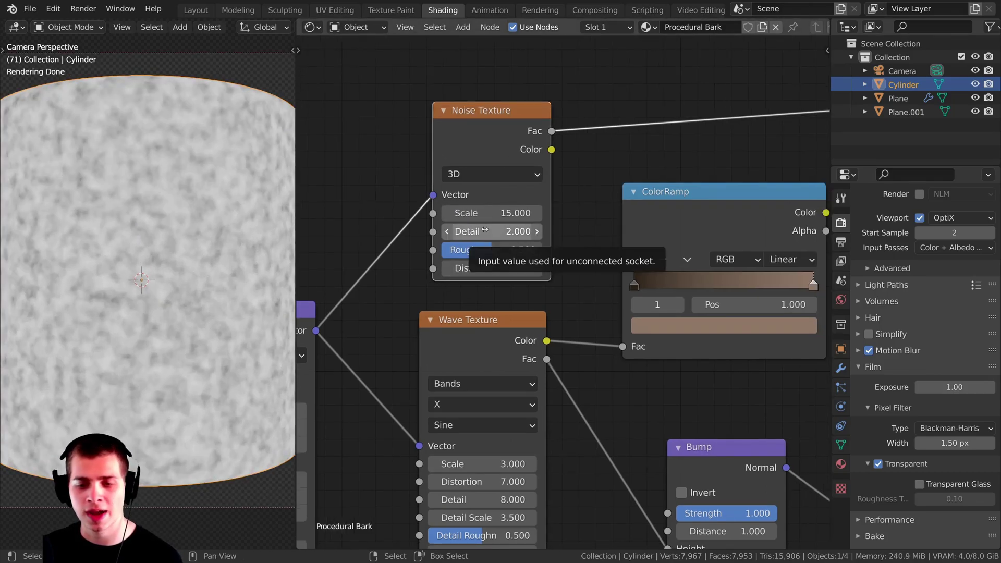
pyautogui.moveTo(476, 231); pyautogui.dragTo(553, 231)
pyautogui.scroll(4, 175, 260)
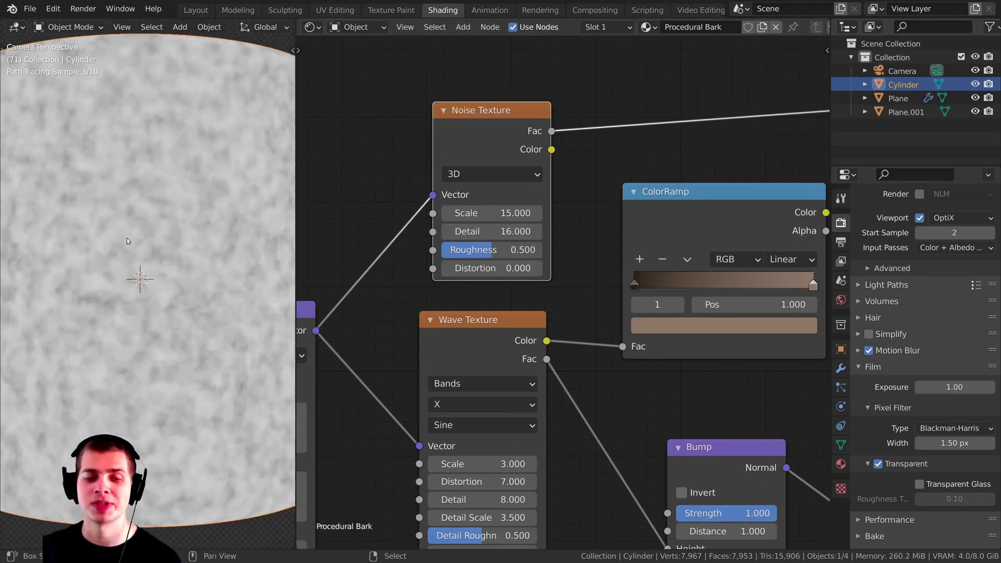
pyautogui.keyDown('shift'); pyautogui.moveTo(164, 246); pyautogui.dragTo(173, 290, button='middle'); pyautogui.keyUp('shift')
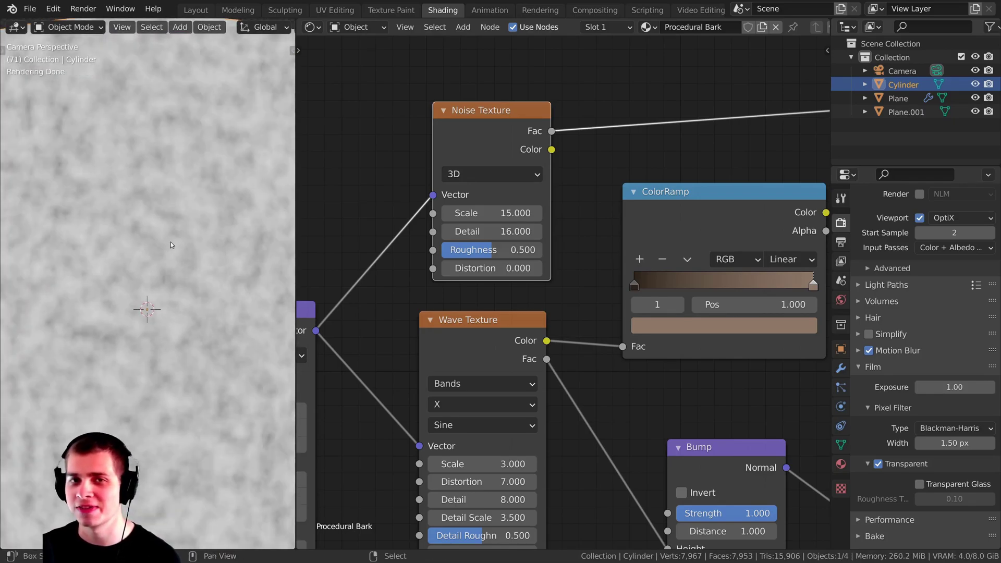
# - Set the Noise Texture's Roughness to 0.62 and check the noise on the cylinder up close
pyautogui.scroll(-3, 167, 229)
pyautogui.moveTo(496, 251); pyautogui.dragTo(485, 238, button='middle')
pyautogui.click(485, 238)
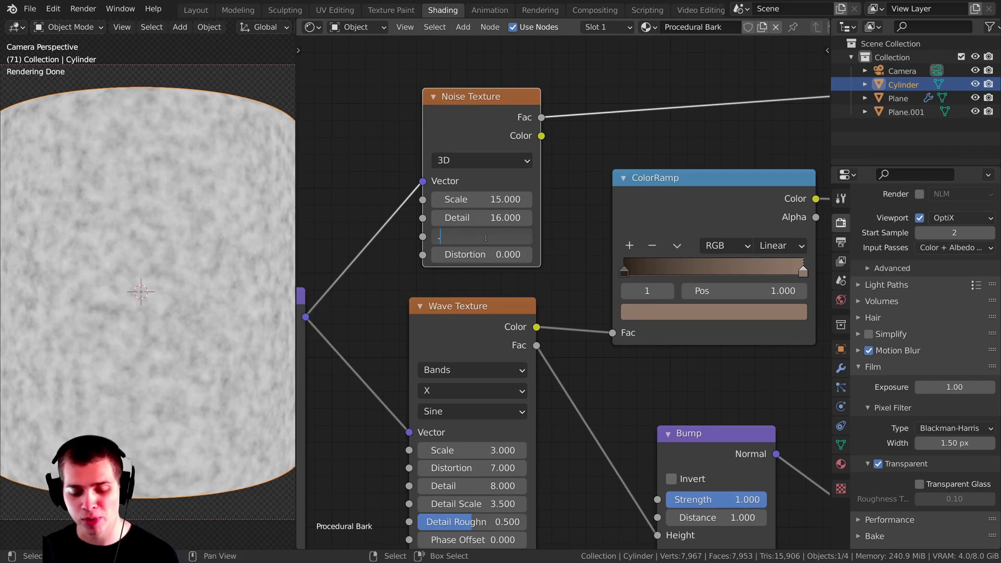
pyautogui.write('.62')
pyautogui.press('Return')
pyautogui.scroll(5, 155, 278)
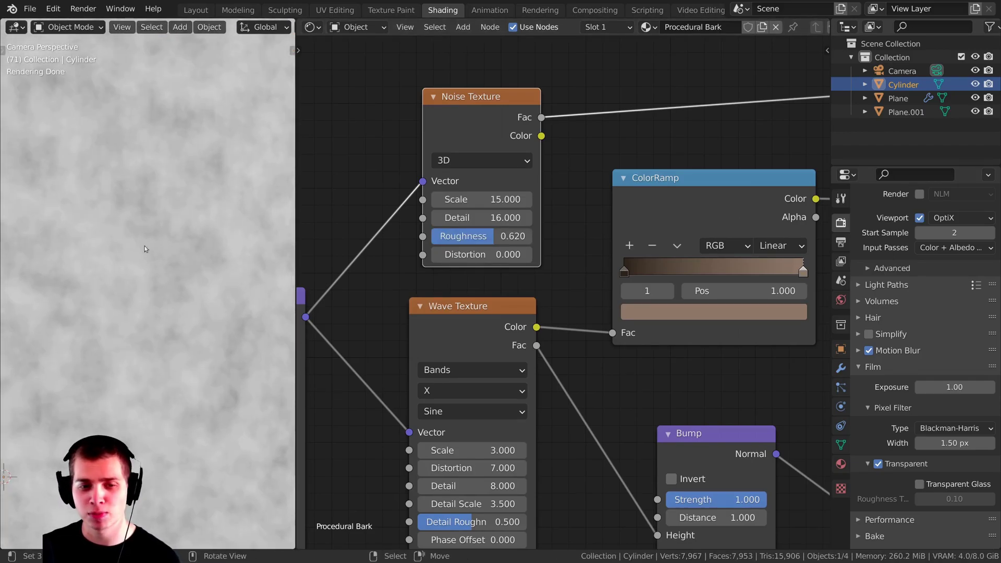
pyautogui.scroll(-2, 154, 358)
pyautogui.keyDown('shift'); pyautogui.moveTo(154, 358); pyautogui.dragTo(195, 284, button='middle'); pyautogui.keyUp('shift')
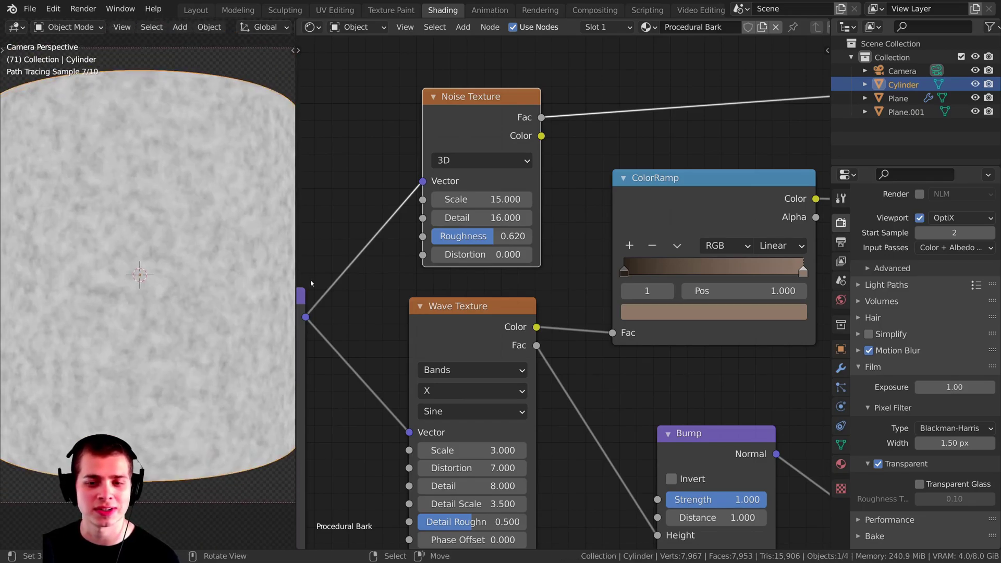
# - Reposition the Noise Texture and ColorRamp nodes to make room between the textures and the ColorRamp
pyautogui.scroll(-6, 640, 260)
pyautogui.moveTo(545, 170); pyautogui.dragTo(524, 171)
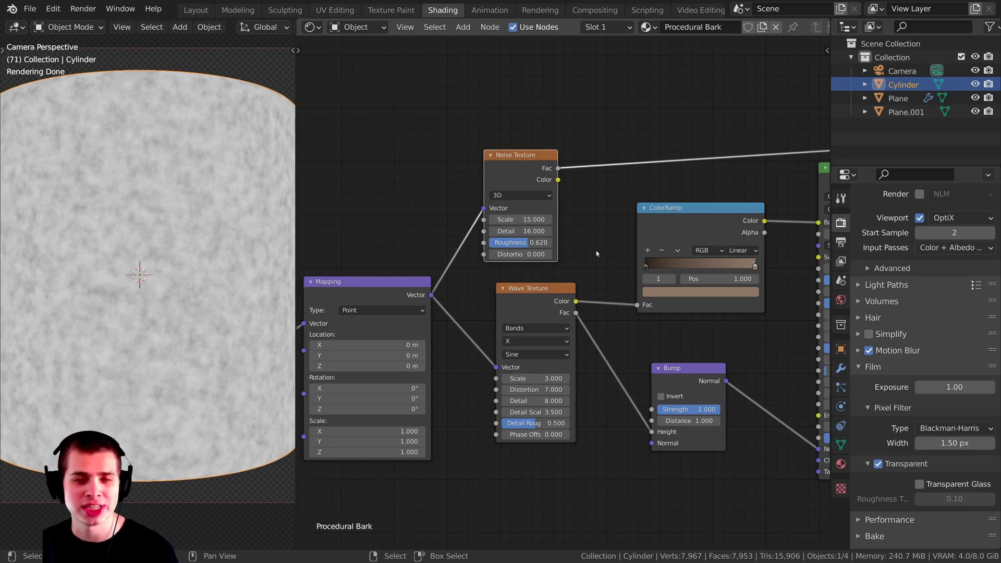
pyautogui.moveTo(655, 234); pyautogui.dragTo(658, 213)
pyautogui.scroll(2, 615, 256)
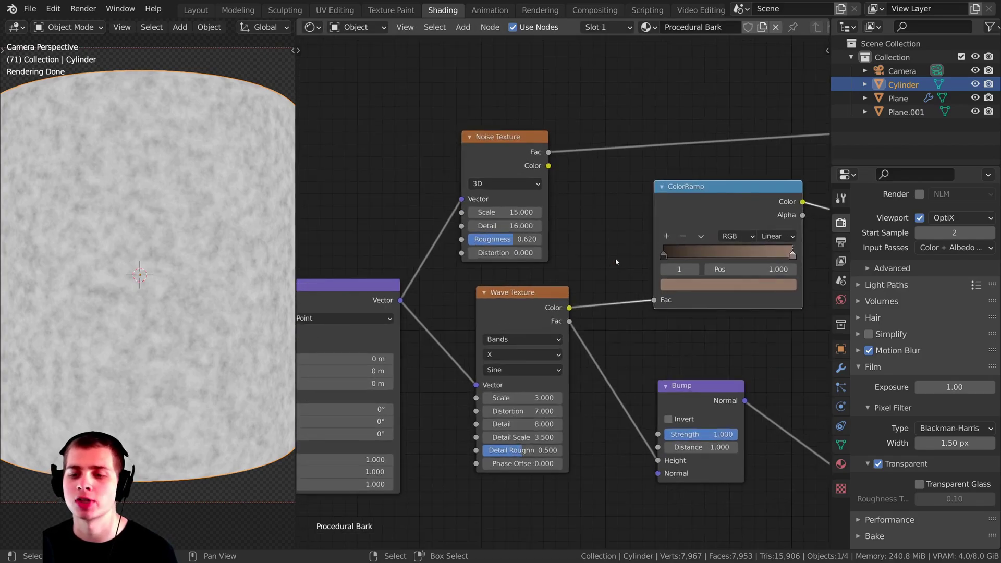
# - Preview the Wave Texture and Noise Texture in turn on the cylinder to compare their patterns
pyautogui.keyDown('ctrl'); pyautogui.keyDown('shift'); pyautogui.click(534, 304); pyautogui.keyUp('shift'); pyautogui.keyUp('ctrl')
pyautogui.keyDown('ctrl'); pyautogui.keyDown('shift'); pyautogui.click(488, 153); pyautogui.keyUp('shift'); pyautogui.keyUp('ctrl')
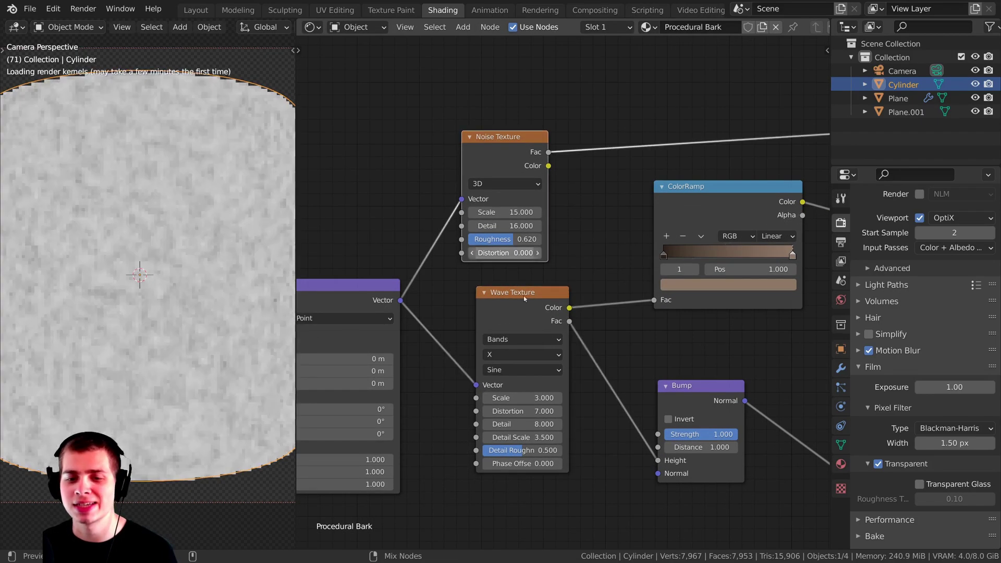
pyautogui.keyDown('ctrl'); pyautogui.keyDown('shift'); pyautogui.click(528, 310); pyautogui.keyUp('shift'); pyautogui.keyUp('ctrl')
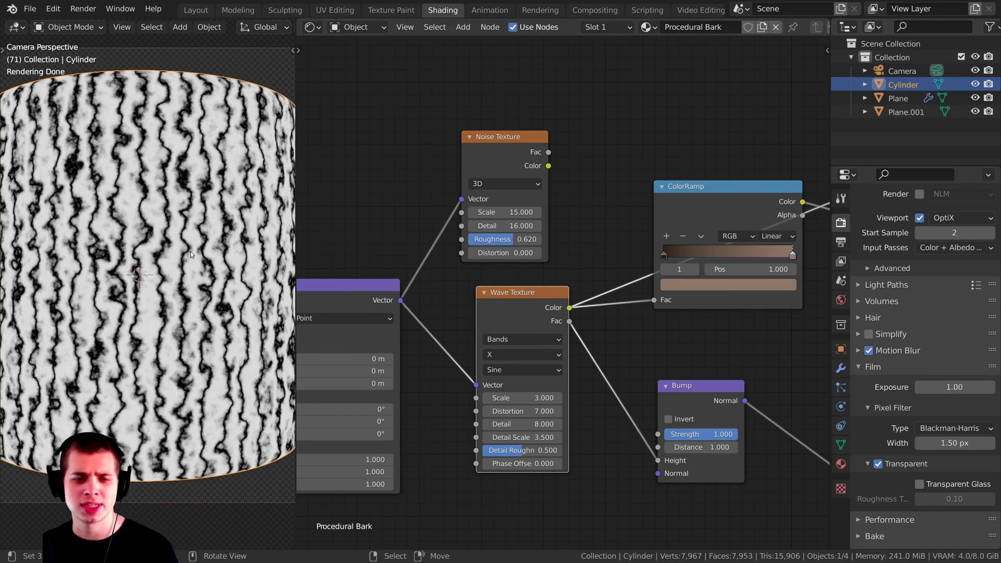
pyautogui.scroll(4, 190, 252)
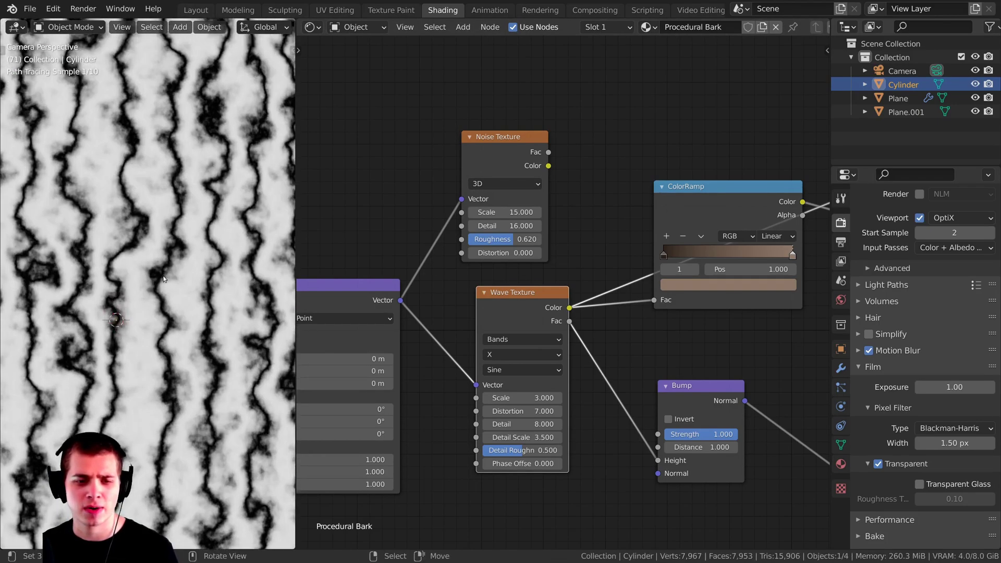
pyautogui.scroll(2, 130, 364)
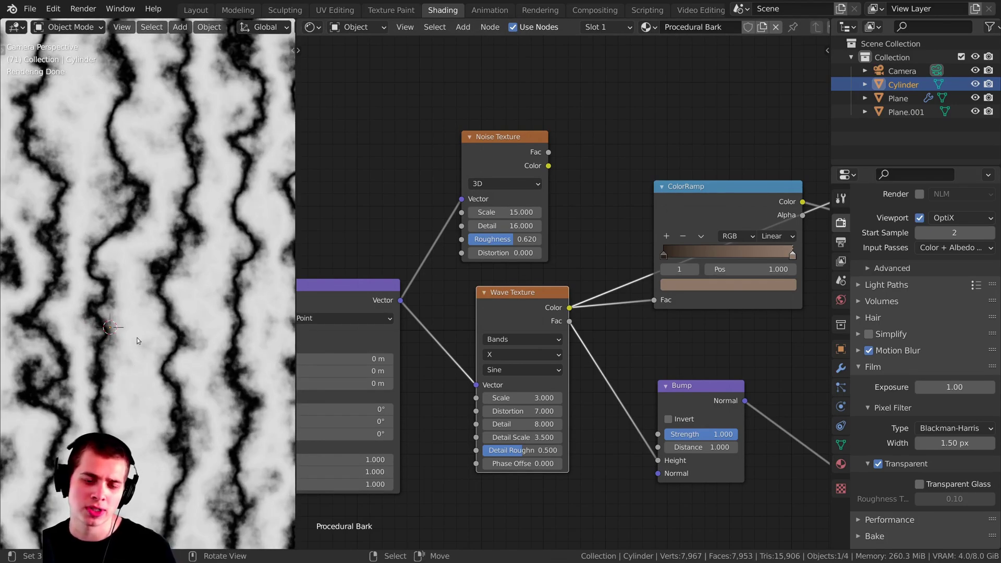
pyautogui.keyDown('ctrl'); pyautogui.keyDown('shift'); pyautogui.click(480, 168); pyautogui.keyUp('shift'); pyautogui.keyUp('ctrl')
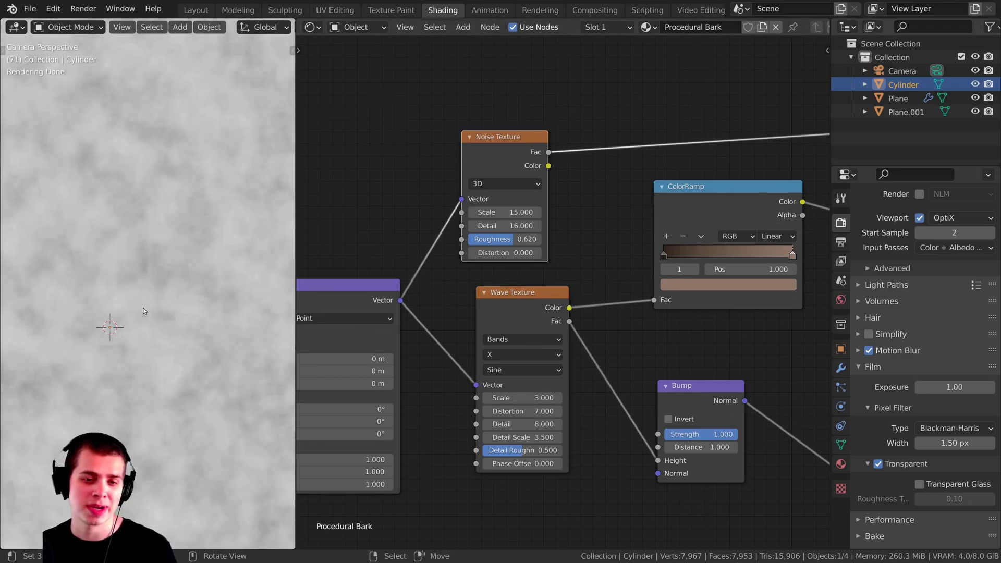
pyautogui.keyDown('ctrl'); pyautogui.keyDown('shift'); pyautogui.click(500, 308); pyautogui.keyUp('shift'); pyautogui.keyUp('ctrl')
pyautogui.moveTo(548, 265); pyautogui.dragTo(541, 257, button='middle')
# - Preview the ColorRamp on the cylinder and insert a MixRGB node between the Wave Texture and the ColorRamp
pyautogui.keyDown('ctrl'); pyautogui.keyDown('shift'); pyautogui.click(725, 204); pyautogui.keyUp('shift'); pyautogui.keyUp('ctrl')
pyautogui.hotkey('shift', 'a')
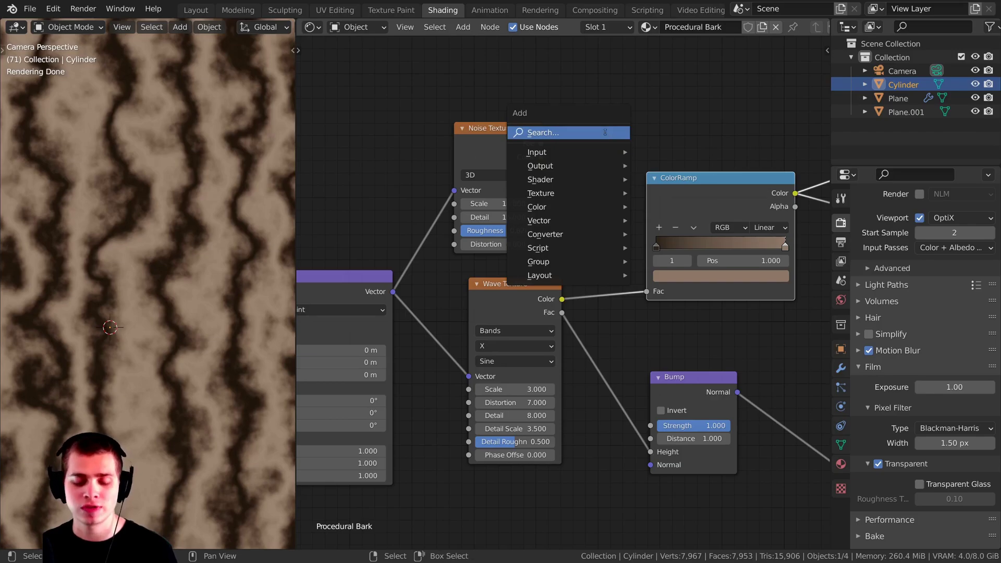
pyautogui.click(605, 132)
pyautogui.write('mi')
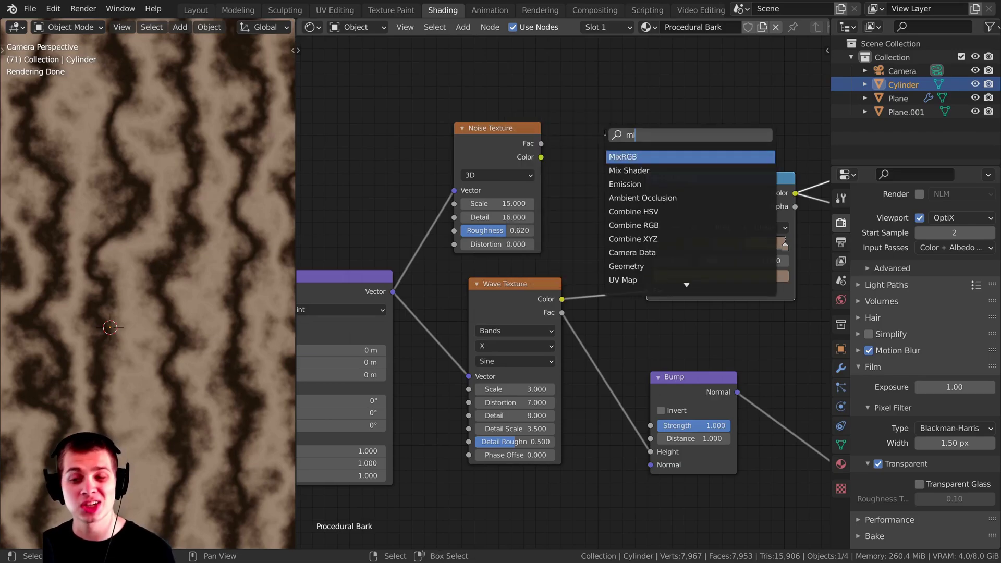
pyautogui.click(631, 156)
pyautogui.click(617, 230)
pyautogui.moveTo(617, 231); pyautogui.dragTo(632, 215)
# - Link the Noise Texture's Fac to the Mix node's Color1 and the Wave Texture's Color to Color2, aligning the nodes
pyautogui.moveTo(540, 146); pyautogui.dragTo(609, 270)
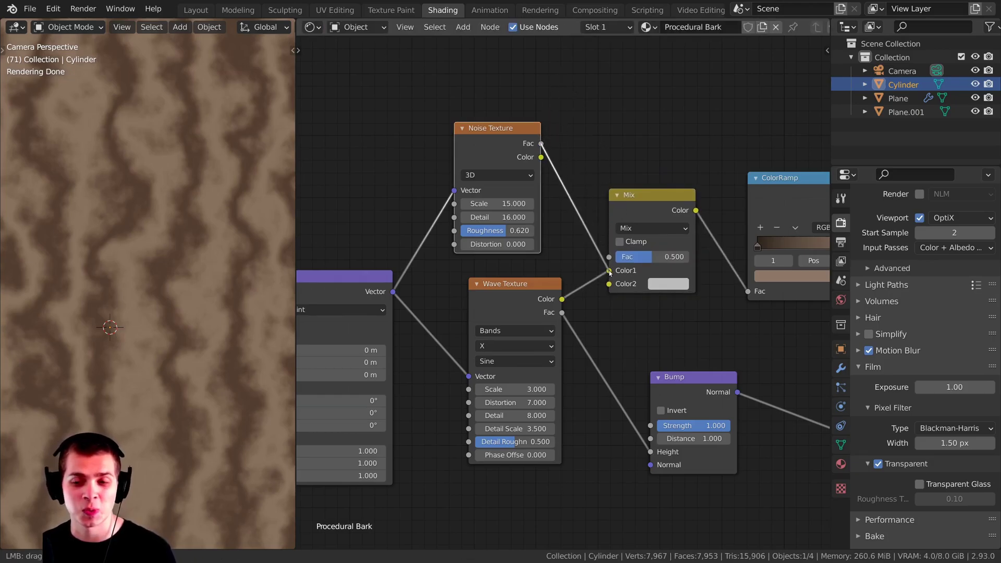
pyautogui.moveTo(556, 302); pyautogui.dragTo(543, 301)
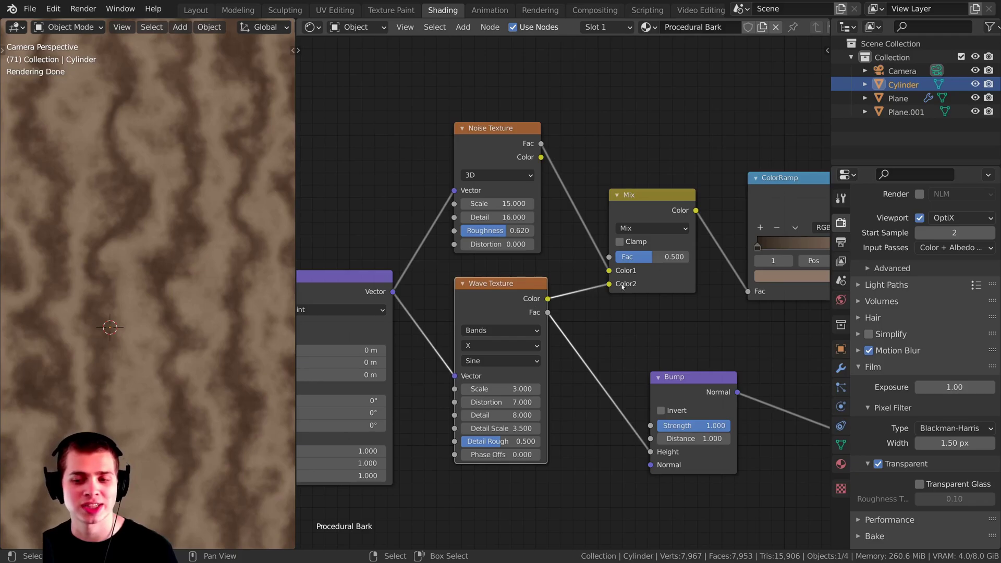
pyautogui.moveTo(634, 290); pyautogui.dragTo(613, 289)
pyautogui.moveTo(612, 288); pyautogui.dragTo(583, 290, button='middle')
pyautogui.moveTo(583, 290); pyautogui.dragTo(596, 285)
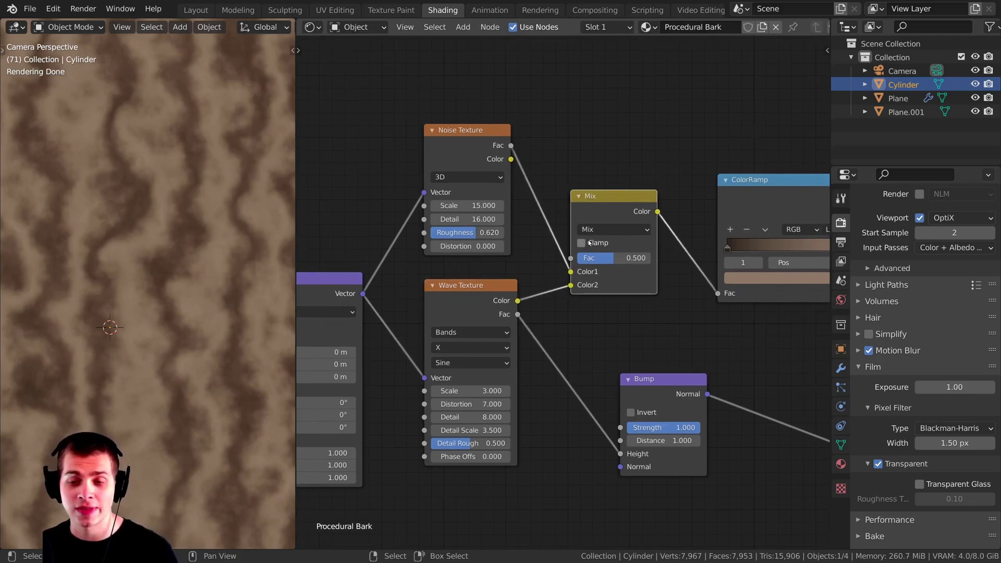
pyautogui.scroll(1, 587, 241)
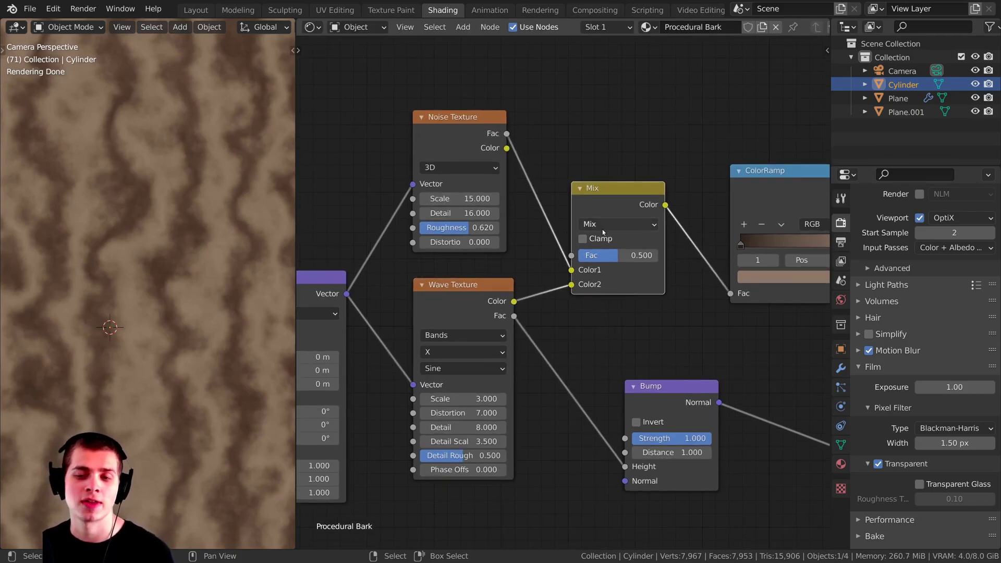
# - Change the Mix node's blending mode to Multiply and set its Fac to 1
pyautogui.moveTo(618, 255)
pyautogui.mouseDown()
pyautogui.moveTo(605, 255)
pyautogui.moveTo(657, 255)
pyautogui.moveTo(579, 255)
pyautogui.moveTo(618, 255)
pyautogui.mouseUp()
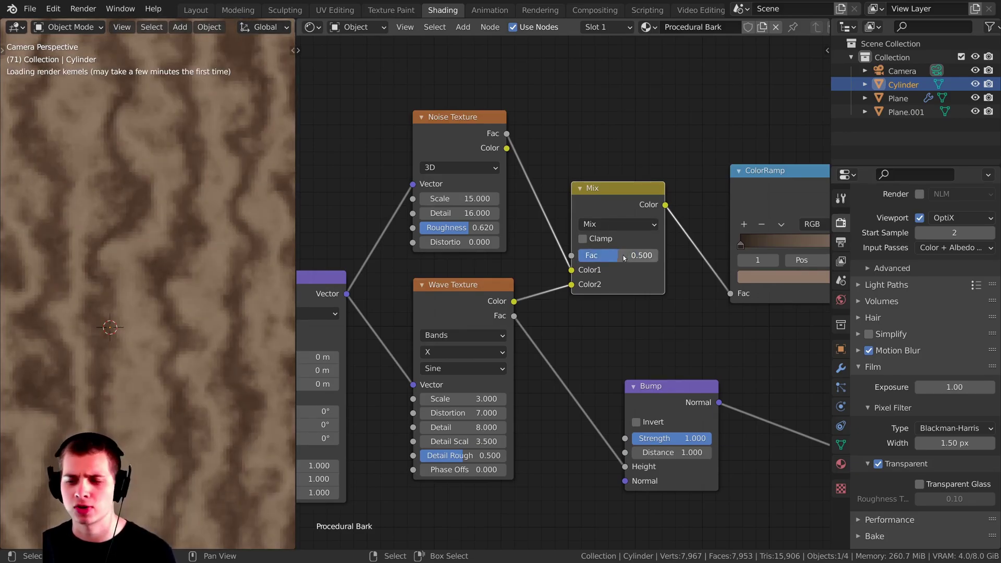
pyautogui.click(628, 225)
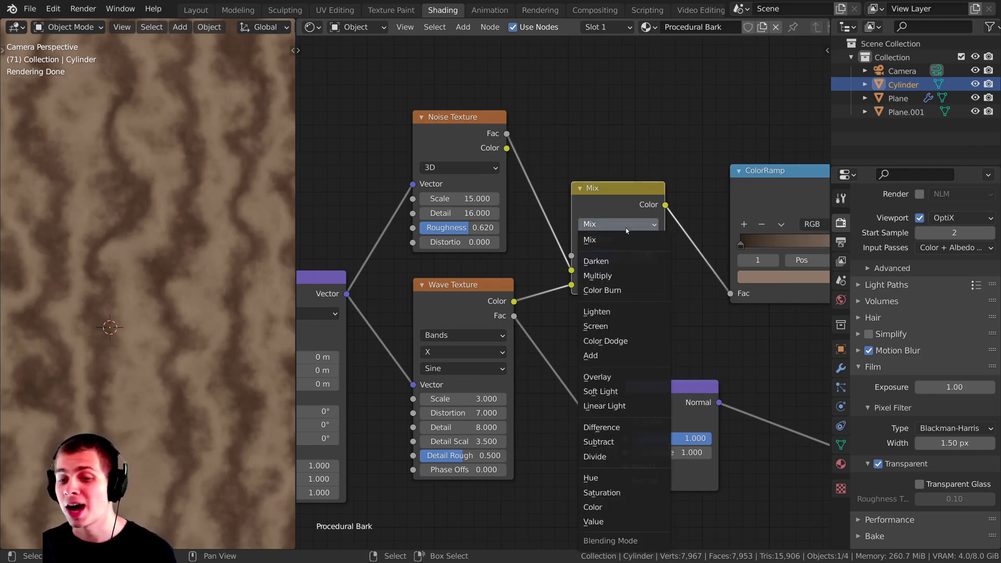
pyautogui.click(607, 277)
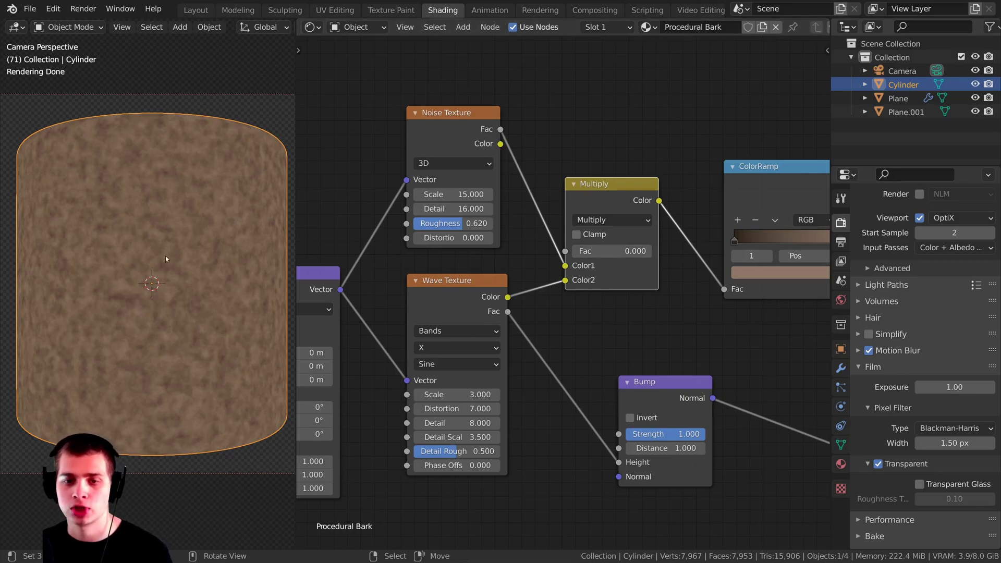
pyautogui.moveTo(581, 253); pyautogui.dragTo(651, 253)
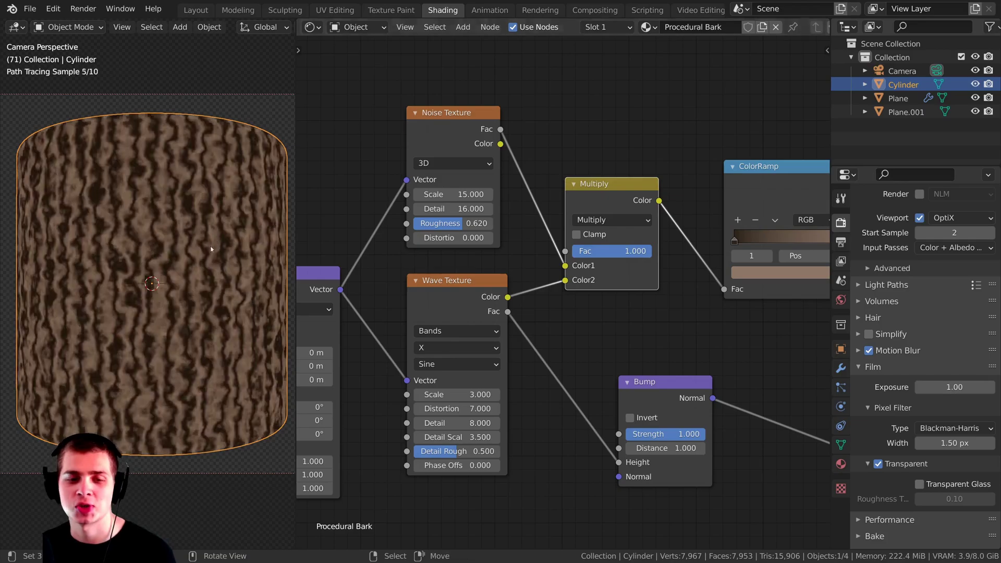
pyautogui.scroll(5, 177, 233)
pyautogui.scroll(-3, 673, 237)
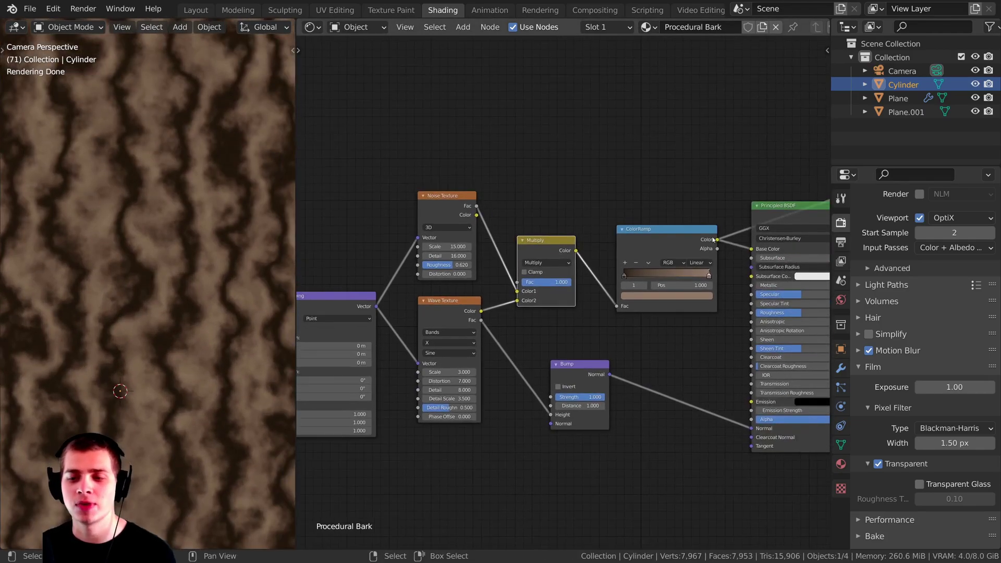
# - Preview the Multiply node and the ColorRamp in turn on the cylinder to compare the combined texture with its colours
pyautogui.moveTo(676, 235); pyautogui.dragTo(667, 233)
pyautogui.keyDown('ctrl'); pyautogui.keyDown('shift'); pyautogui.click(546, 249); pyautogui.keyUp('shift'); pyautogui.keyUp('ctrl')
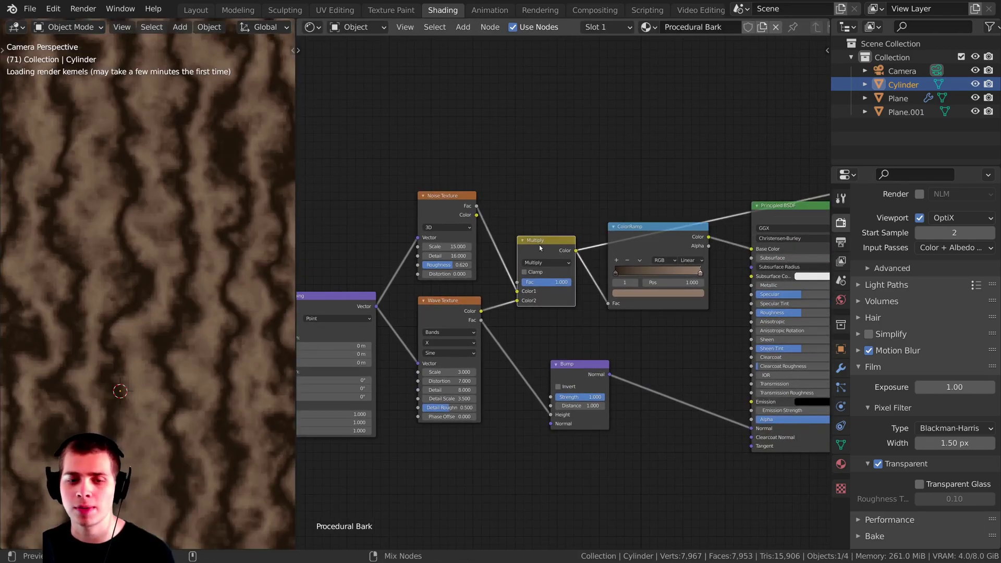
pyautogui.scroll(4, 547, 271)
pyautogui.moveTo(552, 270); pyautogui.dragTo(579, 270)
pyautogui.keyDown('ctrl'); pyautogui.keyDown('shift'); pyautogui.click(740, 177); pyautogui.keyUp('shift'); pyautogui.keyUp('ctrl')
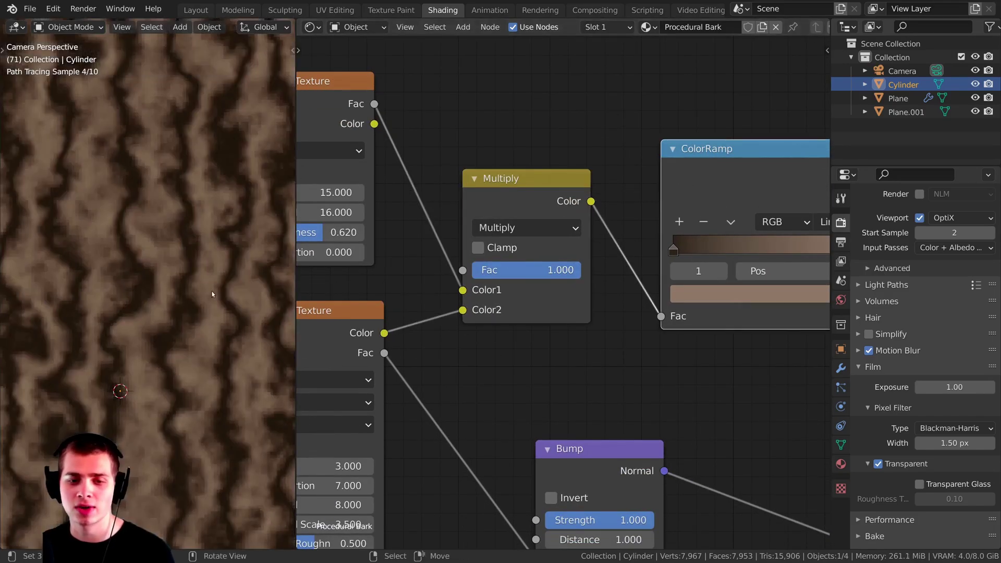
pyautogui.scroll(-5, 563, 357)
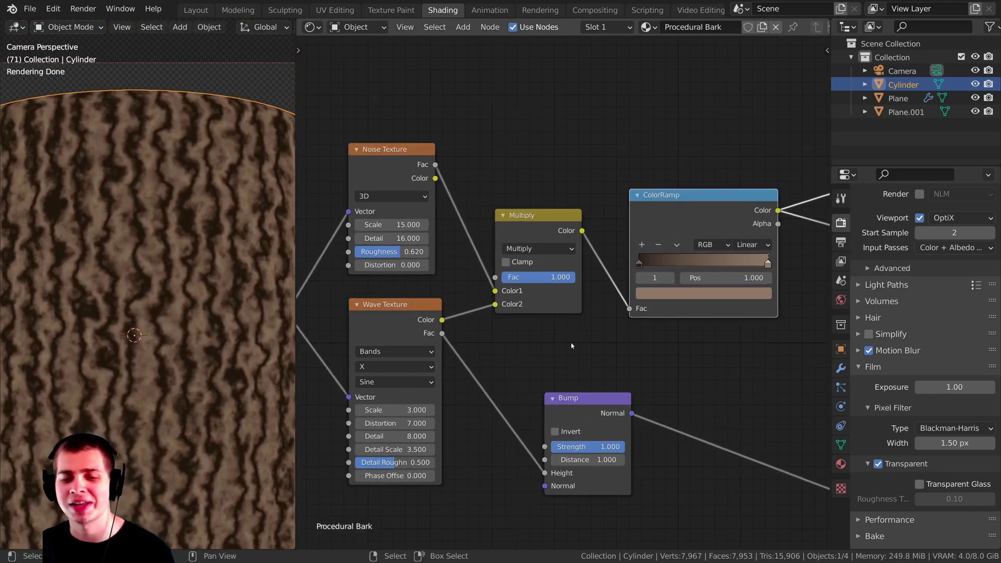
# - Preview the Principled BSDF on the cylinder and examine the fully shaded bark up close
pyautogui.moveTo(724, 271); pyautogui.dragTo(604, 302, button='middle')
pyautogui.scroll(-4, 604, 303)
pyautogui.keyDown('ctrl'); pyautogui.keyDown('shift'); pyautogui.click(715, 239); pyautogui.keyUp('shift'); pyautogui.keyUp('ctrl')
pyautogui.scroll(5, 175, 272)
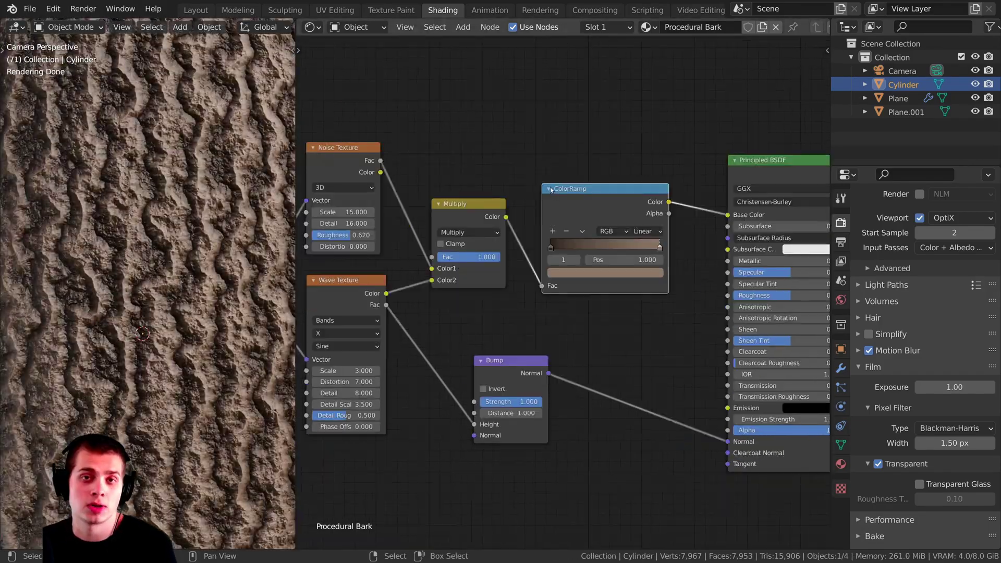
pyautogui.scroll(-1, 539, 153)
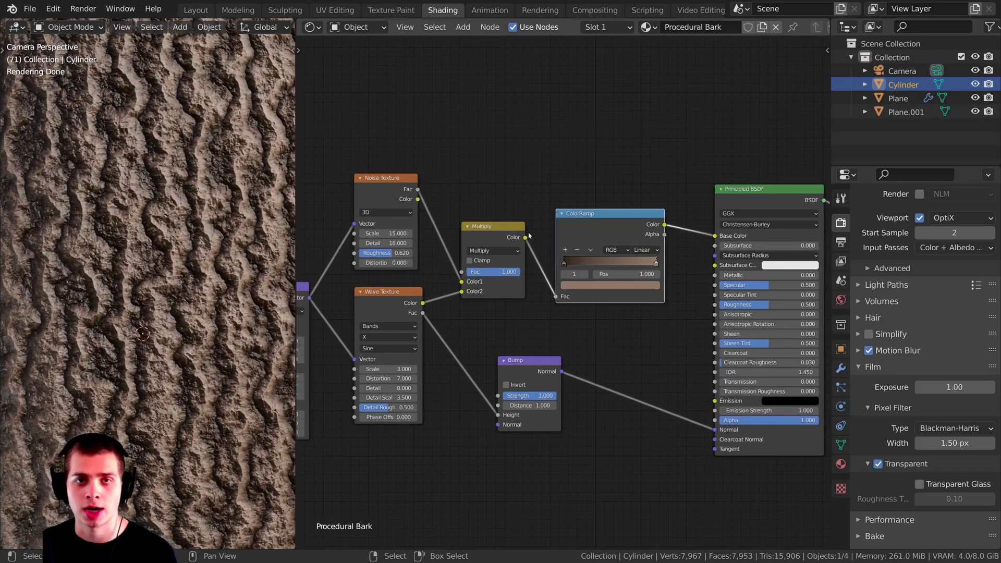
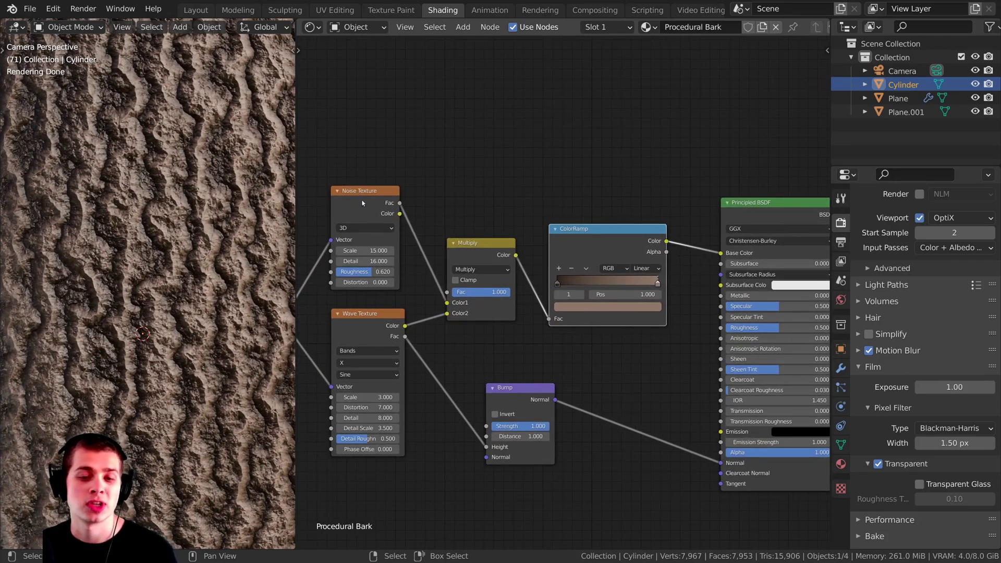
# - Preview the Noise Texture on the cylinder and insert a new ColorRamp on its Fac preview link
pyautogui.keyDown('ctrl'); pyautogui.keyDown('shift'); pyautogui.click(367, 204); pyautogui.keyUp('shift'); pyautogui.keyUp('ctrl')
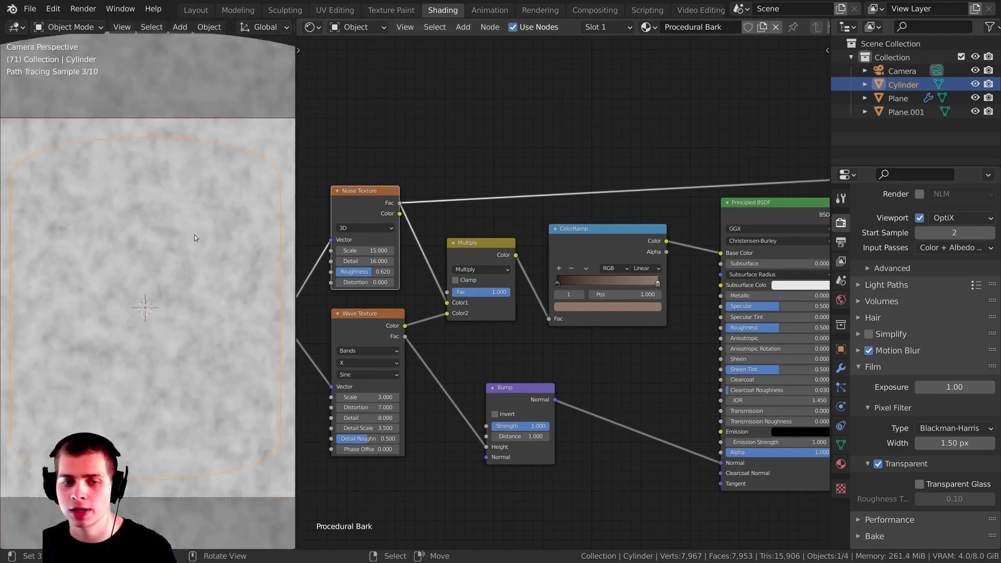
pyautogui.scroll(-3, 166, 242)
pyautogui.scroll(2, 473, 233)
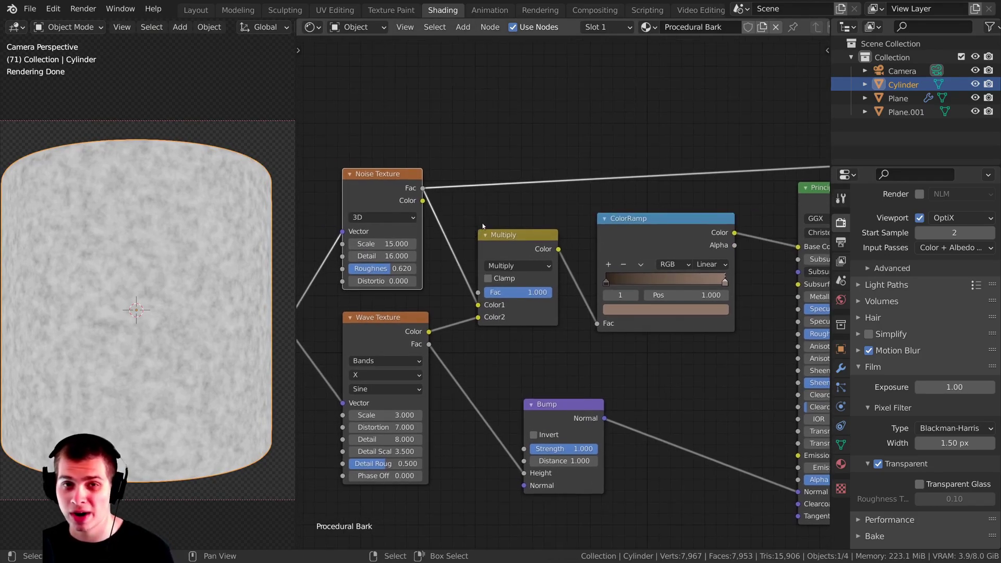
pyautogui.scroll(1, 483, 226)
pyautogui.moveTo(554, 182); pyautogui.dragTo(495, 187, button='middle')
pyautogui.hotkey('shift', 'a')
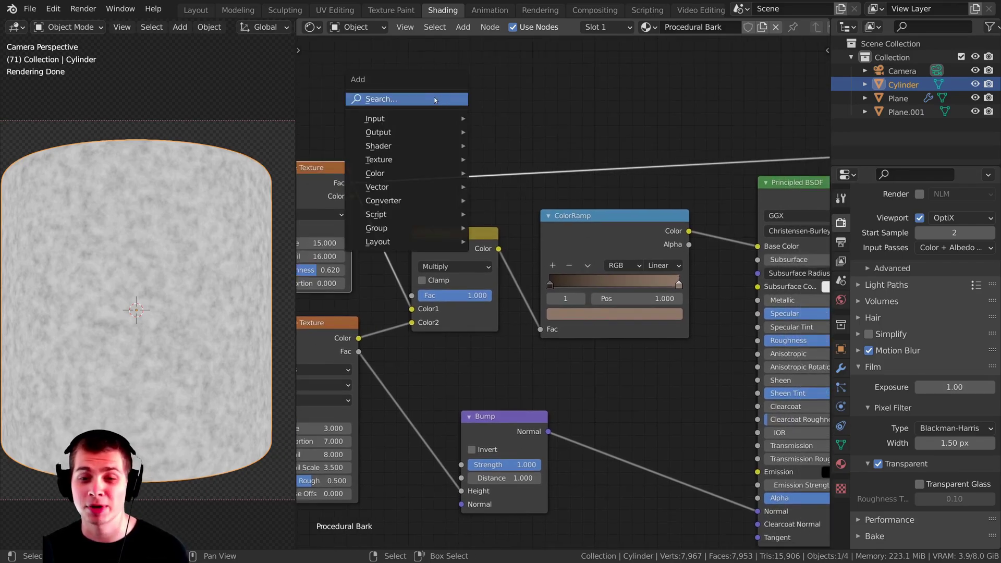
pyautogui.click(419, 98)
pyautogui.write('col')
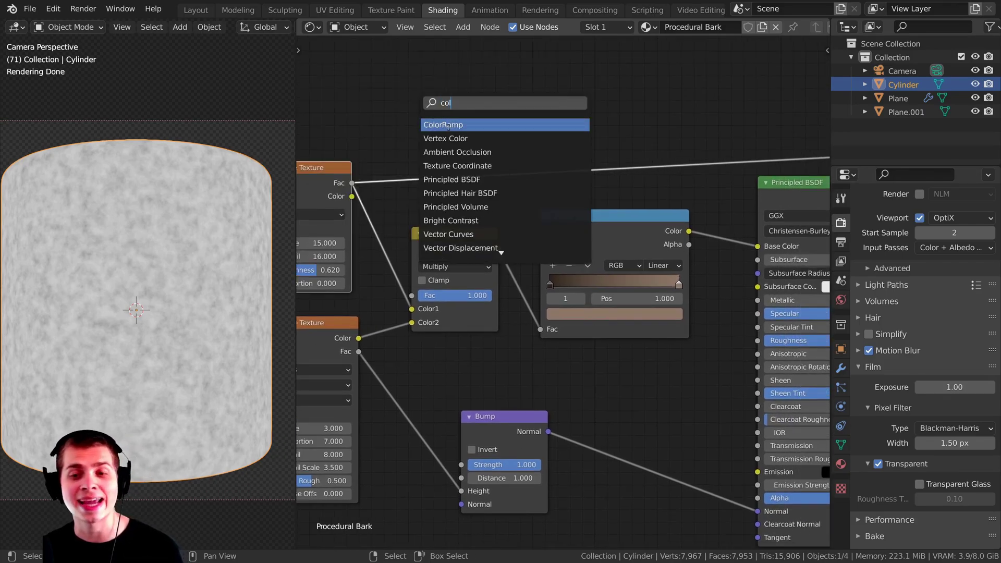
pyautogui.click(455, 125)
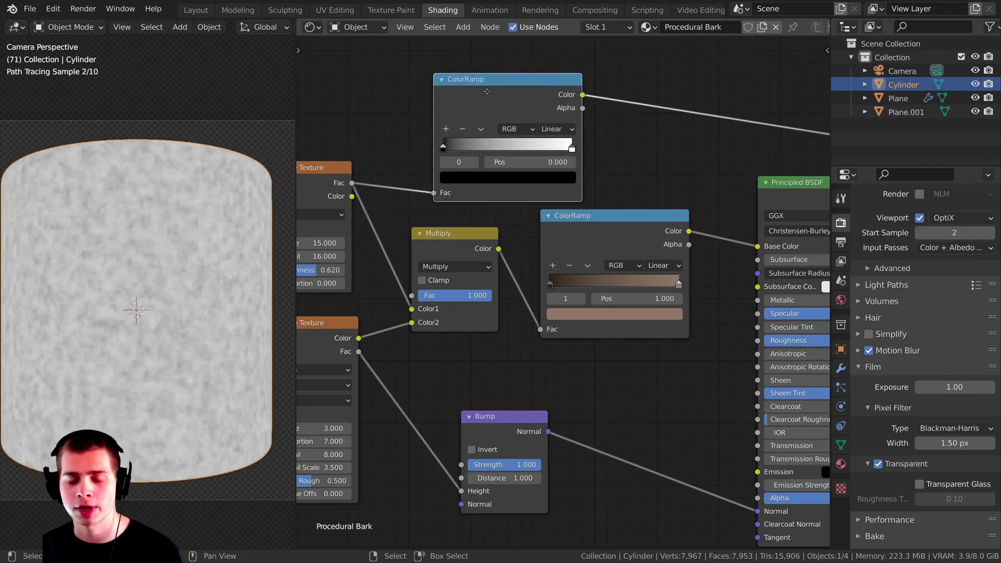
# - Rearrange the Noise Texture and the new ColorRamp so the ramp sits clear above the Multiply node
pyautogui.click(439, 137)
pyautogui.scroll(-1, 439, 137)
pyautogui.click(423, 207)
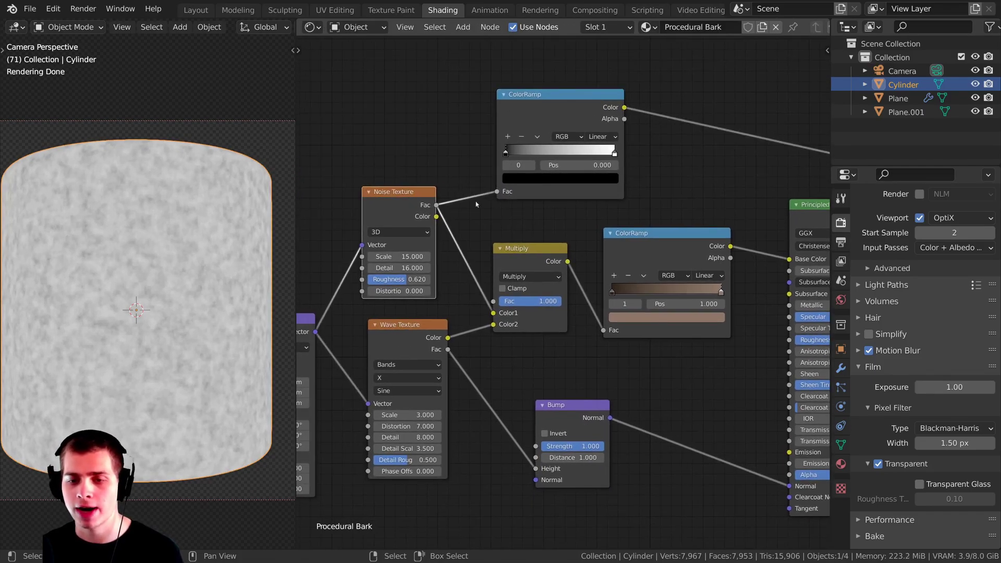
pyautogui.moveTo(552, 116); pyautogui.dragTo(583, 113)
pyautogui.scroll(3, 572, 119)
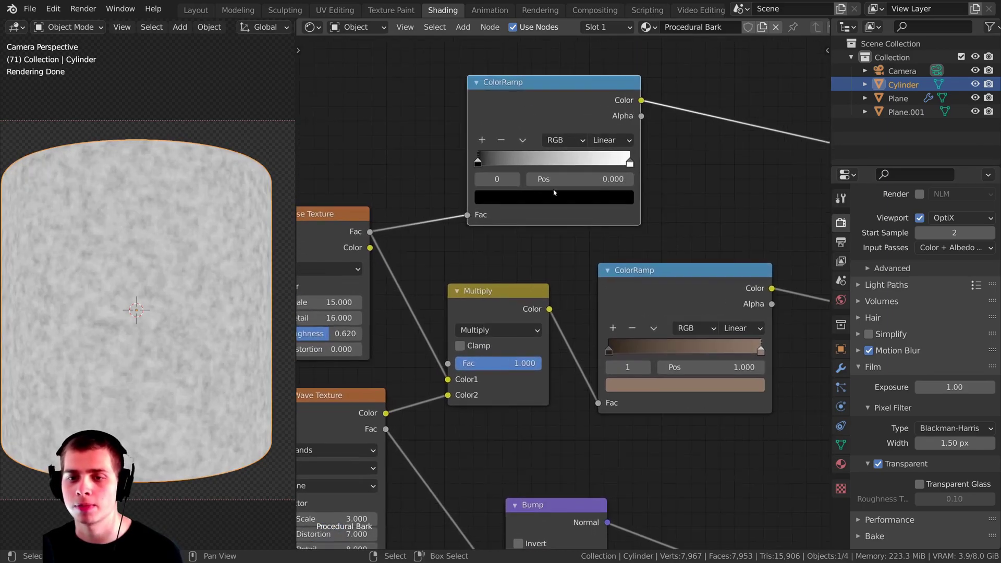
# - Bring the new ColorRamp's black and white stops close together, with the white stop at 0.681, to isolate sparse noise spots
pyautogui.moveTo(464, 204); pyautogui.dragTo(465, 204)
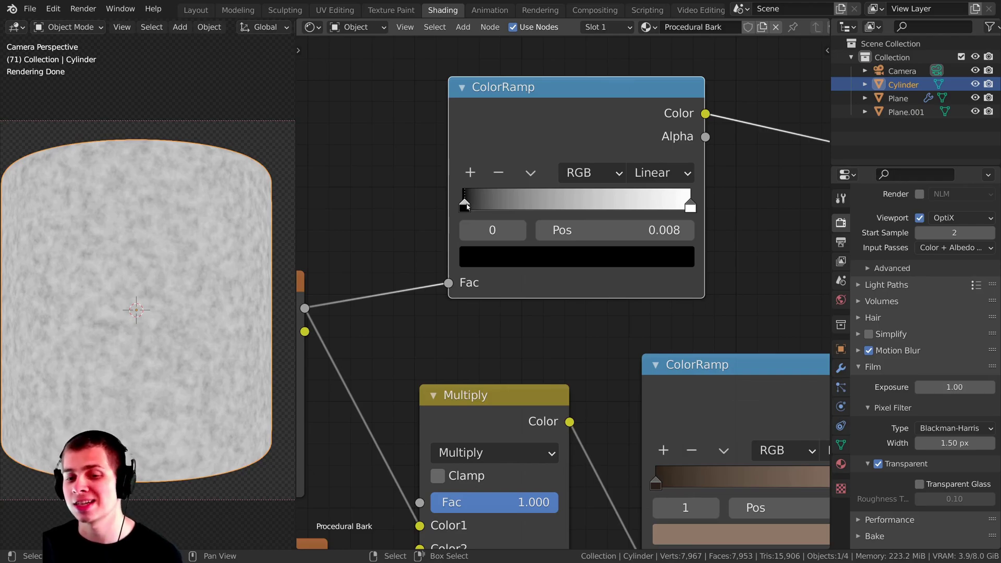
pyautogui.moveTo(465, 203); pyautogui.dragTo(616, 209)
pyautogui.moveTo(689, 207); pyautogui.dragTo(615, 214)
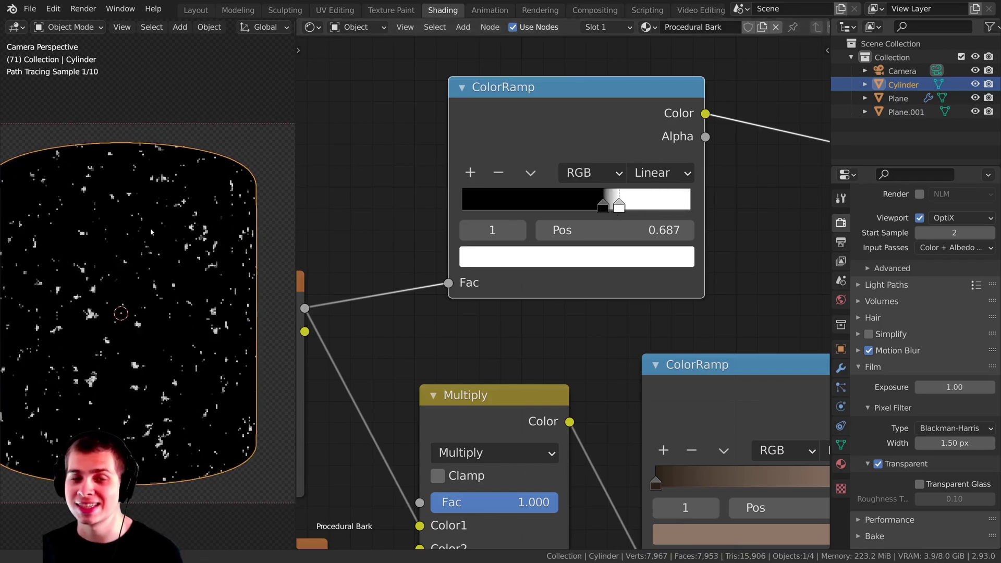
pyautogui.scroll(2, 620, 179)
pyautogui.moveTo(616, 192); pyautogui.dragTo(644, 197)
pyautogui.moveTo(552, 200); pyautogui.dragTo(602, 197)
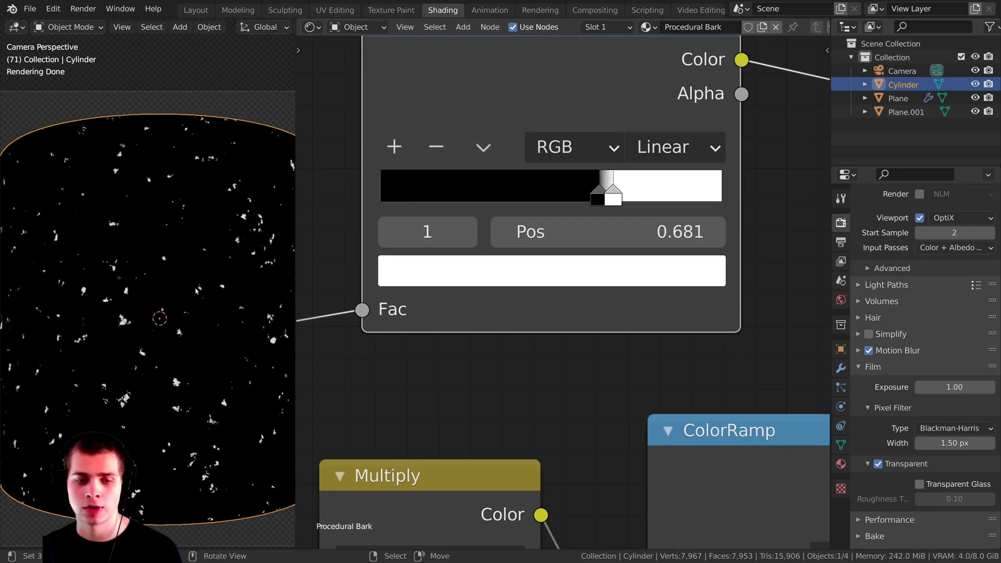
# - Shift the brown ColorRamp slightly toward the Multiply node, widening the gap before the Principled BSDF
pyautogui.scroll(-2, 196, 290)
pyautogui.scroll(-4, 540, 191)
pyautogui.moveTo(540, 191); pyautogui.dragTo(528, 186)
pyautogui.moveTo(582, 206); pyautogui.dragTo(523, 156, button='middle')
pyautogui.scroll(-4, 554, 261)
pyautogui.scroll(1, 554, 261)
pyautogui.moveTo(588, 301); pyautogui.dragTo(584, 298)
pyautogui.moveTo(579, 266); pyautogui.dragTo(521, 208, button='middle')
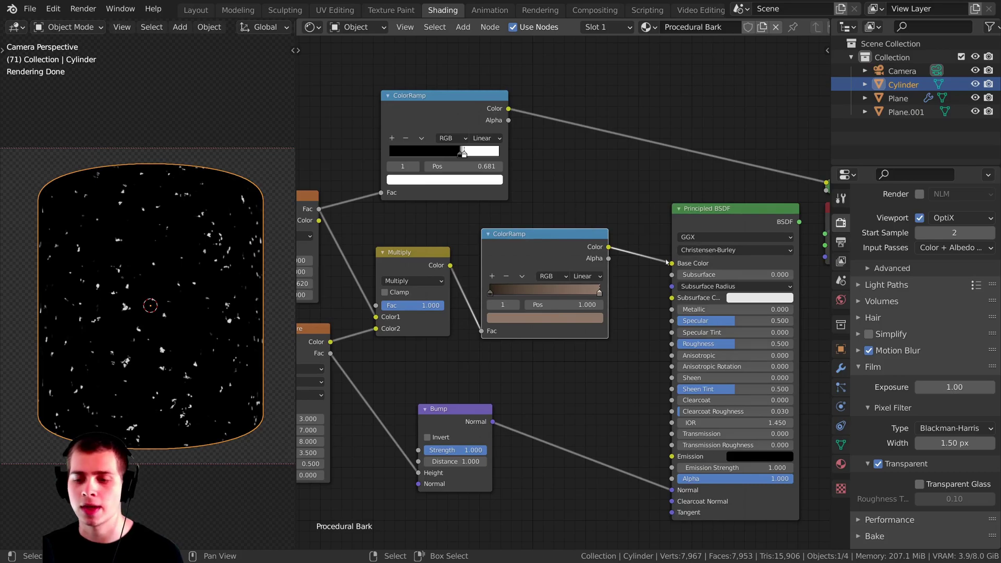
pyautogui.moveTo(501, 250); pyautogui.dragTo(497, 250, button='middle')
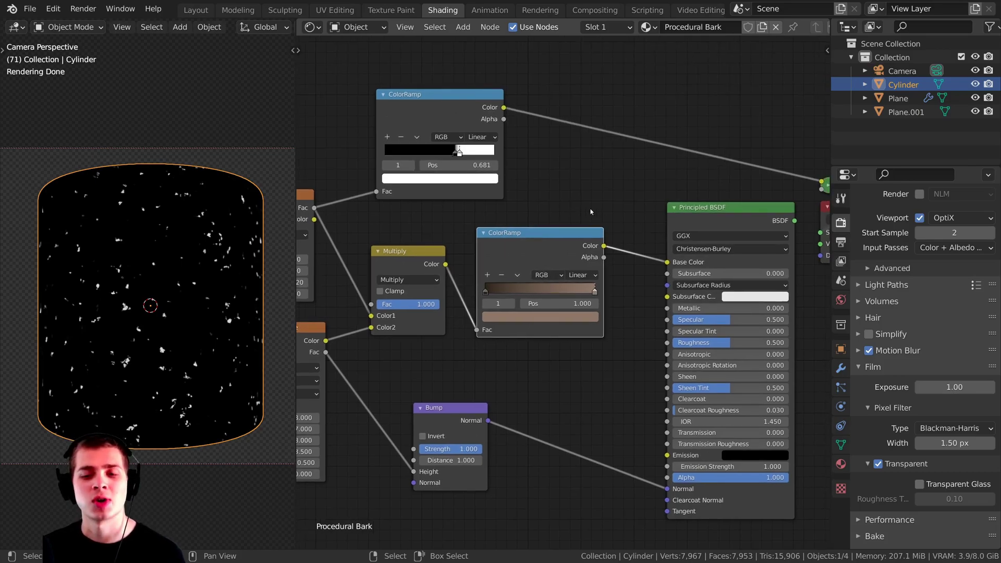
# - Add a MixRGB node on the link between the brown ColorRamp and the Principled BSDF's Base Color
pyautogui.scroll(1, 596, 211)
pyautogui.hotkey('shift', 'a')
pyautogui.click(559, 175)
pyautogui.write('mix')
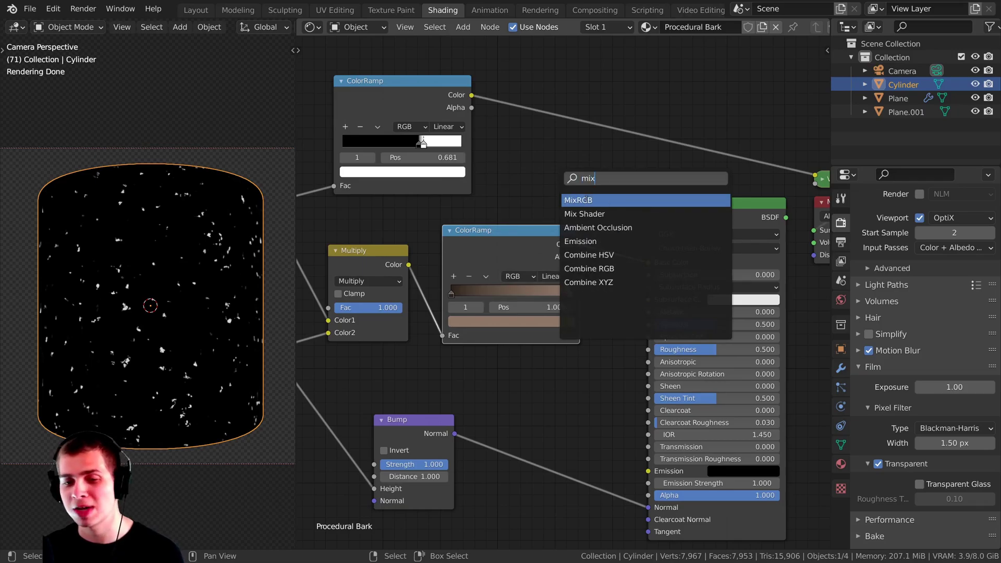
pyautogui.click(586, 200)
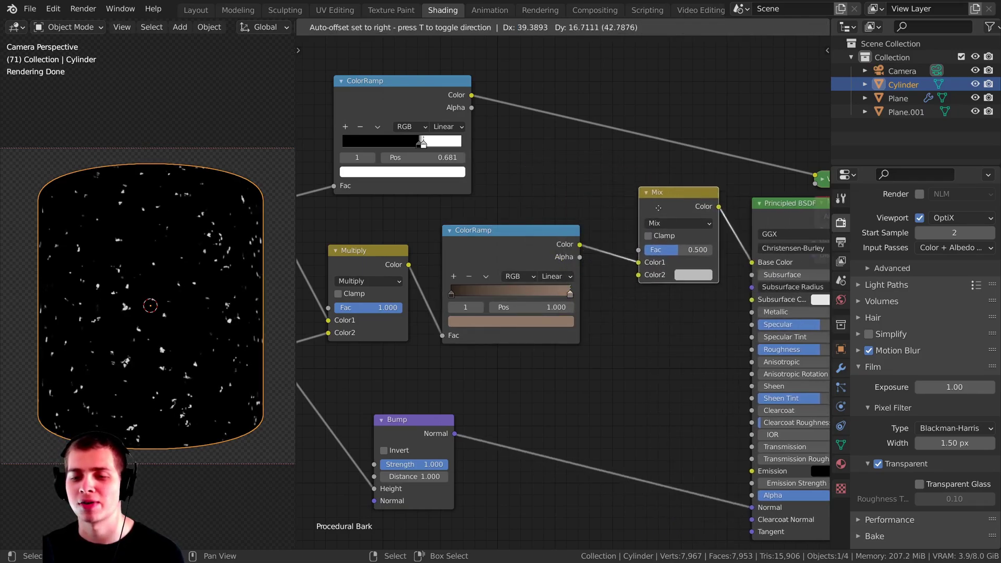
pyautogui.click(659, 209)
# - Set the Mix node's Color2 to a dark mossy green and preview the mixed colour on the cylinder
pyautogui.scroll(2, 427, 248)
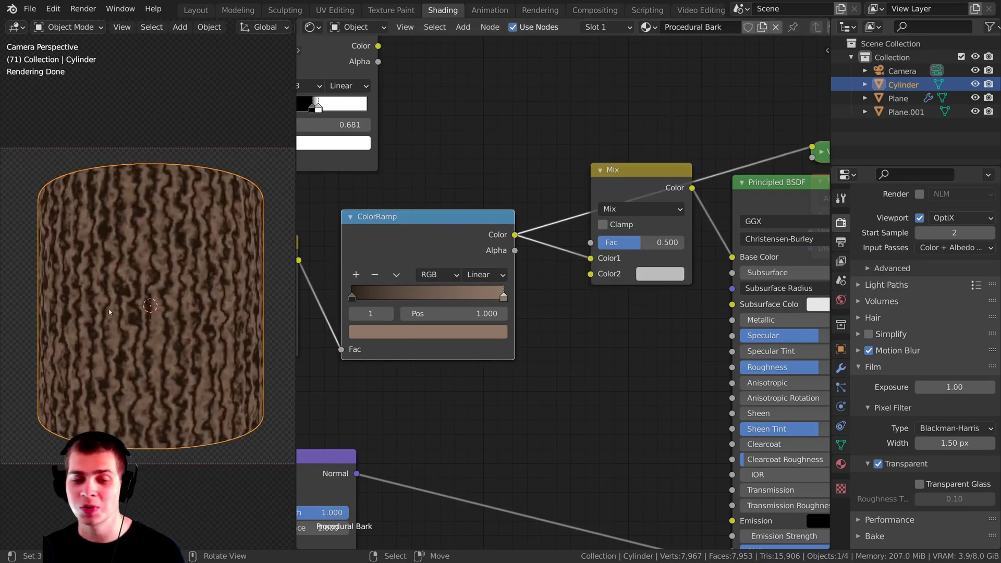
pyautogui.scroll(2, 588, 283)
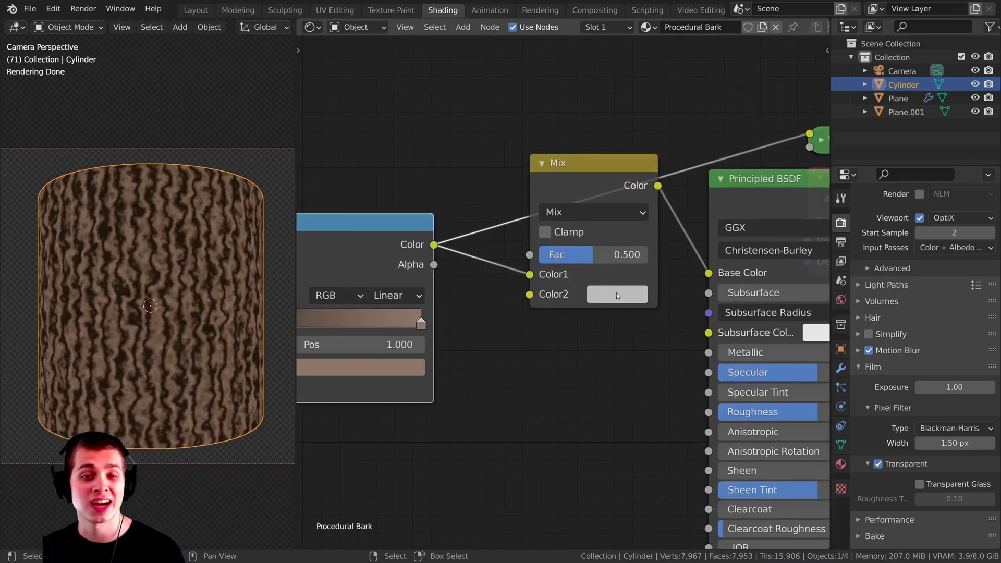
pyautogui.click(616, 295)
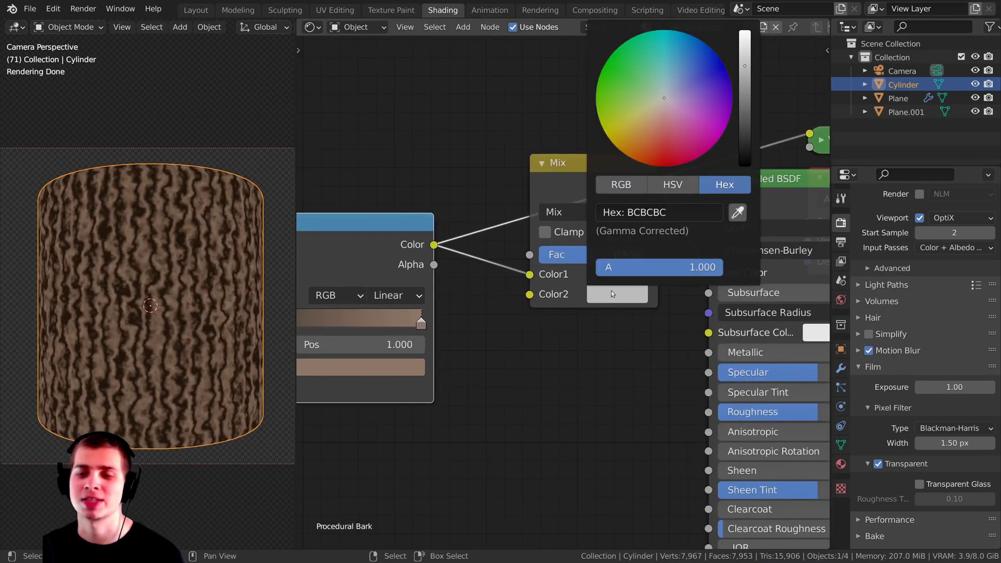
pyautogui.moveTo(661, 96); pyautogui.dragTo(624, 90)
pyautogui.moveTo(745, 73); pyautogui.dragTo(744, 88)
pyautogui.scroll(-2, 624, 90)
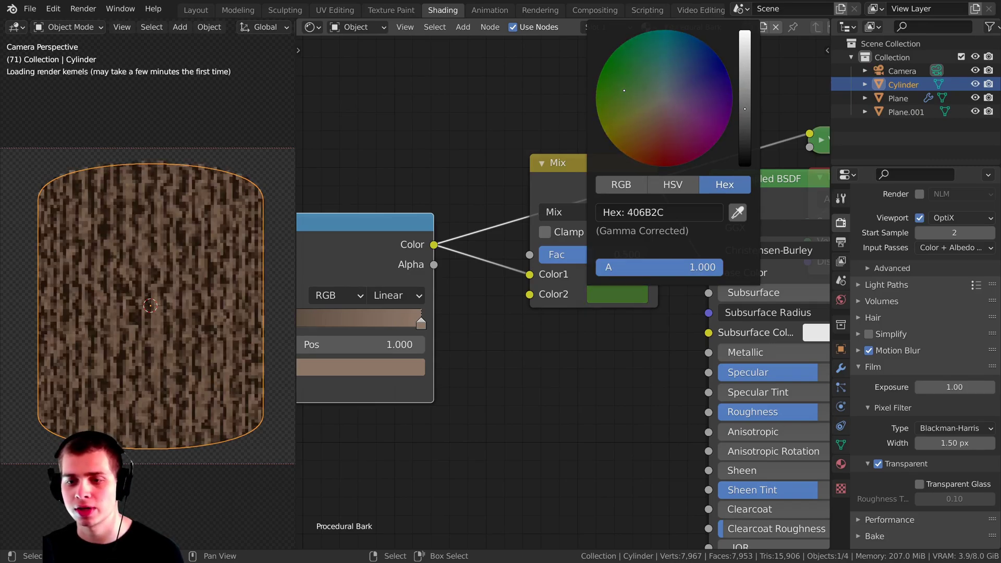
pyautogui.click(626, 98)
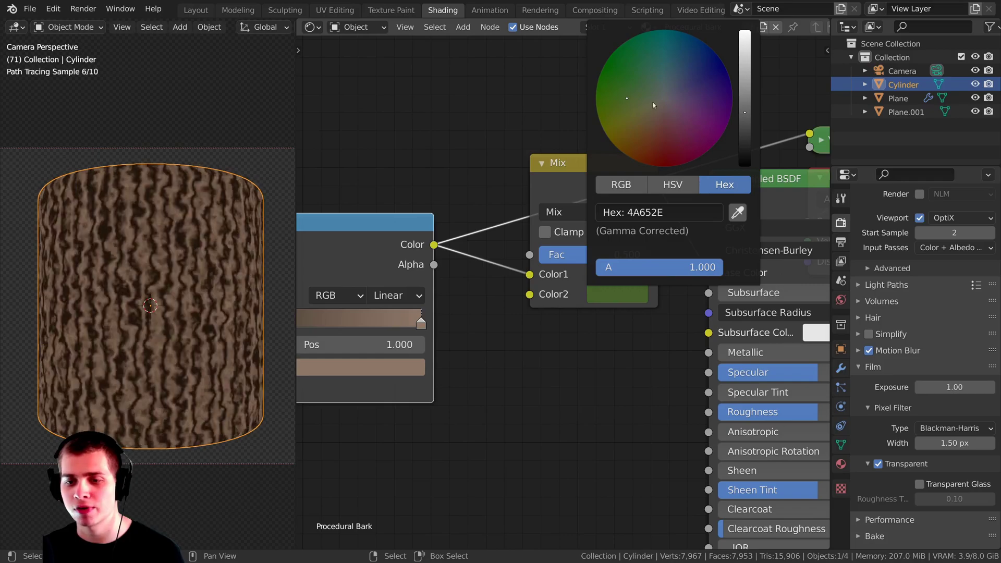
pyautogui.click(744, 122)
pyautogui.scroll(-3, 624, 216)
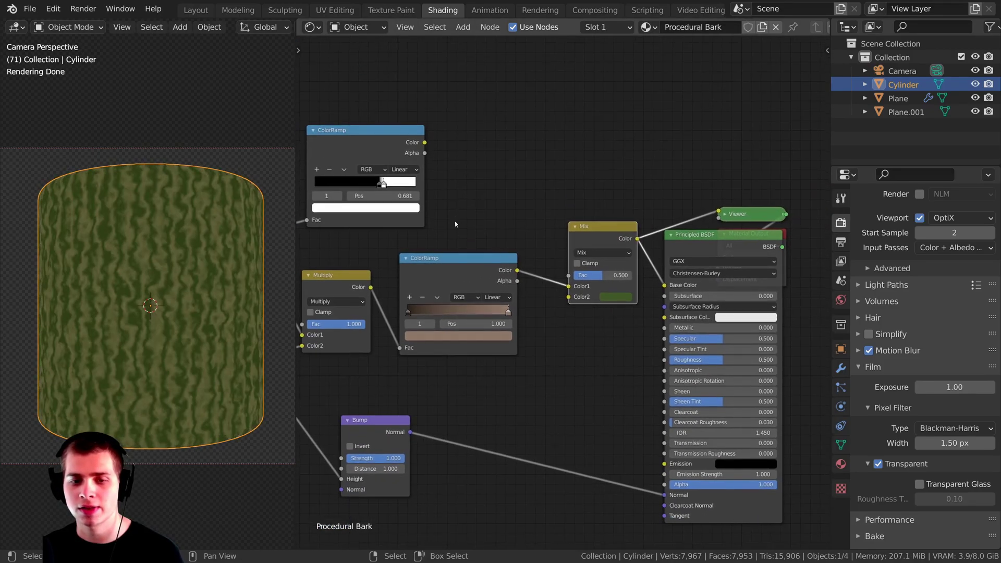
# - Connect the black-and-white ColorRamp's Color output to the Mix node's Fac input
pyautogui.scroll(3, 598, 234)
pyautogui.moveTo(493, 234); pyautogui.dragTo(568, 239, button='middle')
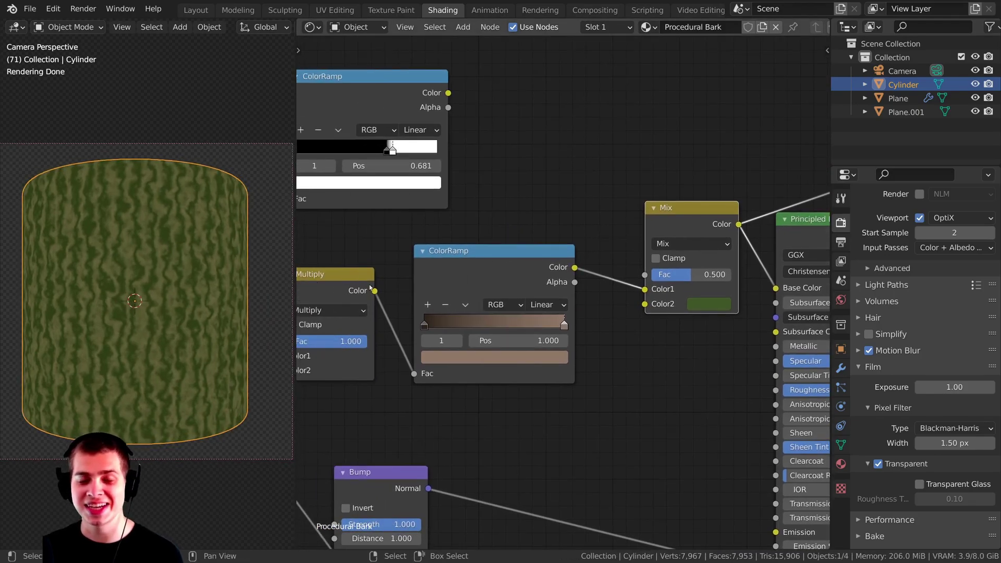
pyautogui.scroll(-2, 419, 255)
pyautogui.moveTo(423, 137); pyautogui.dragTo(439, 135)
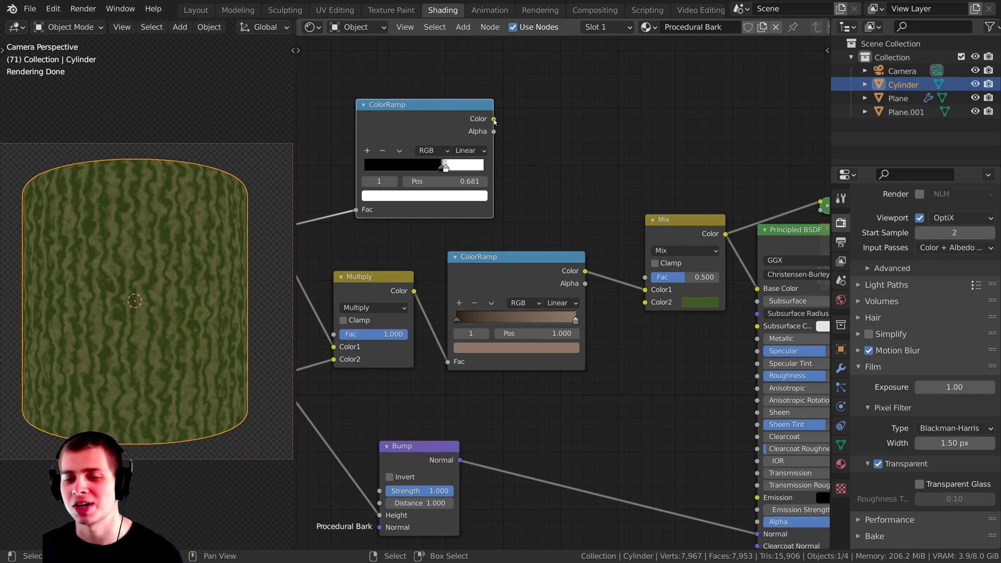
pyautogui.moveTo(493, 119); pyautogui.dragTo(582, 88)
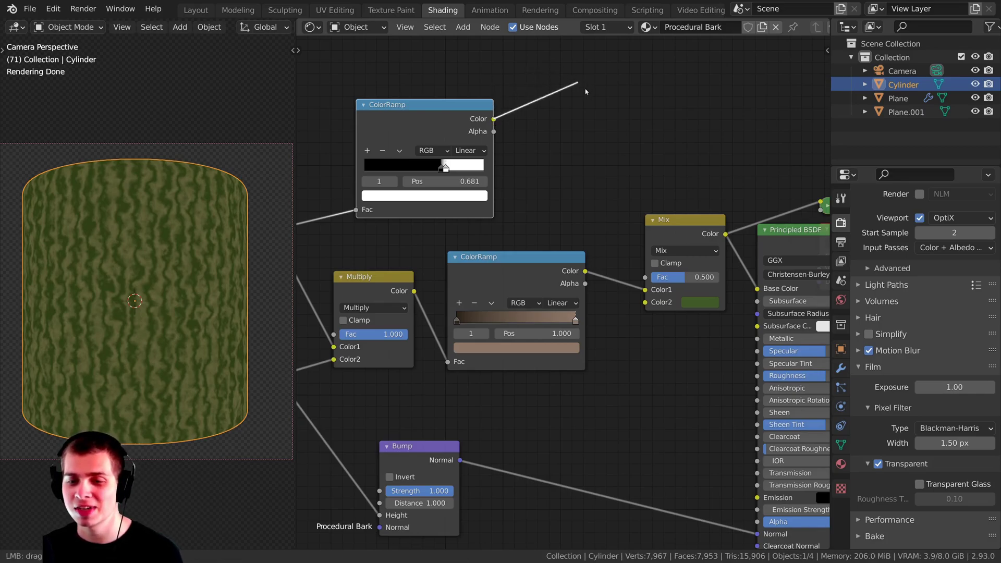
pyautogui.moveTo(643, 167); pyautogui.dragTo(645, 277)
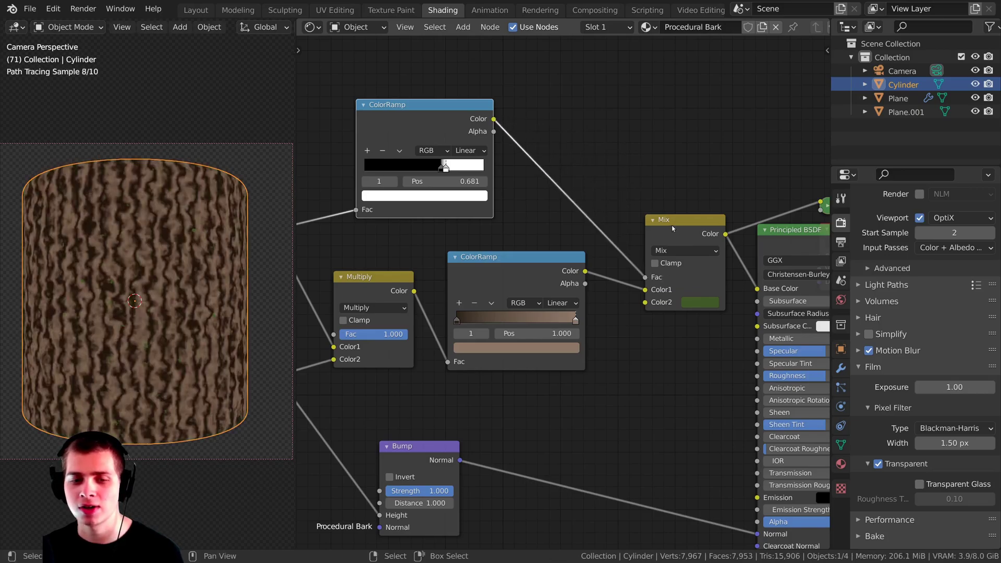
# - Adjust the black-and-white ColorRamp to enlarge the green moss patches, placing its black stop at 0.593
pyautogui.scroll(5, 128, 270)
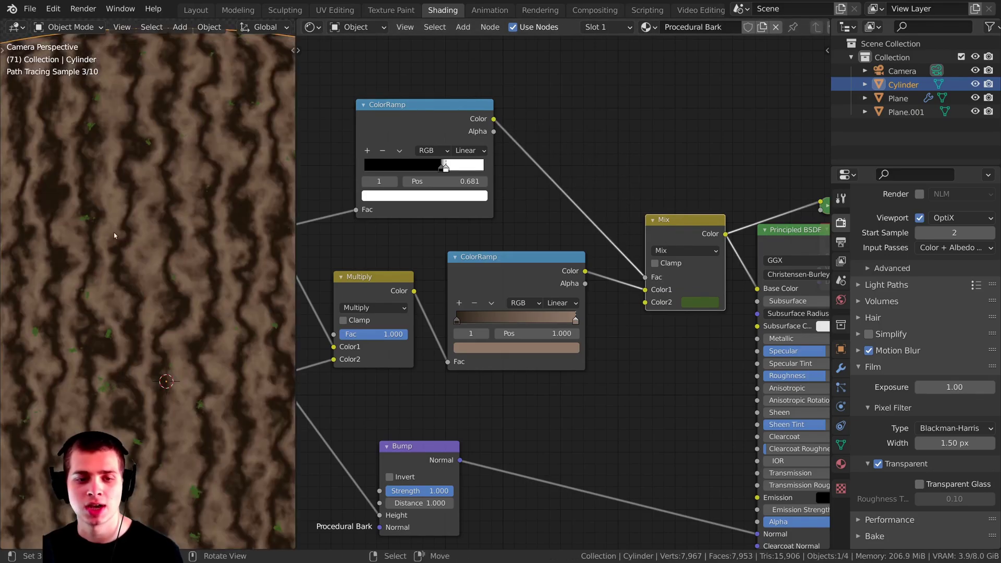
pyautogui.scroll(5, 574, 297)
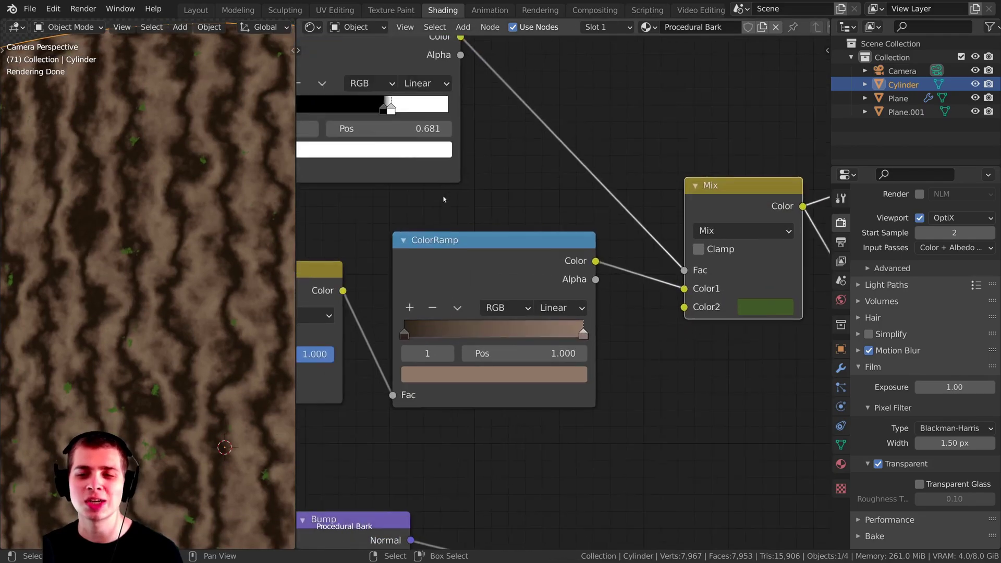
pyautogui.moveTo(490, 183); pyautogui.dragTo(496, 183)
pyautogui.click(474, 181)
pyautogui.scroll(-6, 146, 344)
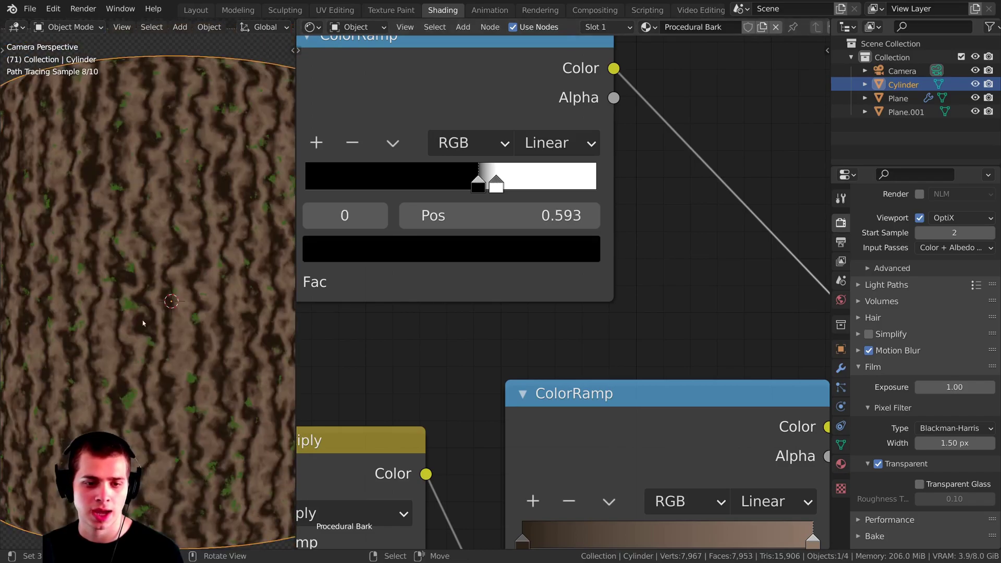
pyautogui.scroll(-3, 554, 305)
pyautogui.scroll(-1, 555, 305)
# - Preview the Principled BSDF on the cylinder and examine the mossy bark up close
pyautogui.moveTo(748, 298); pyautogui.dragTo(544, 240, button='middle')
pyautogui.scroll(-7, 502, 230)
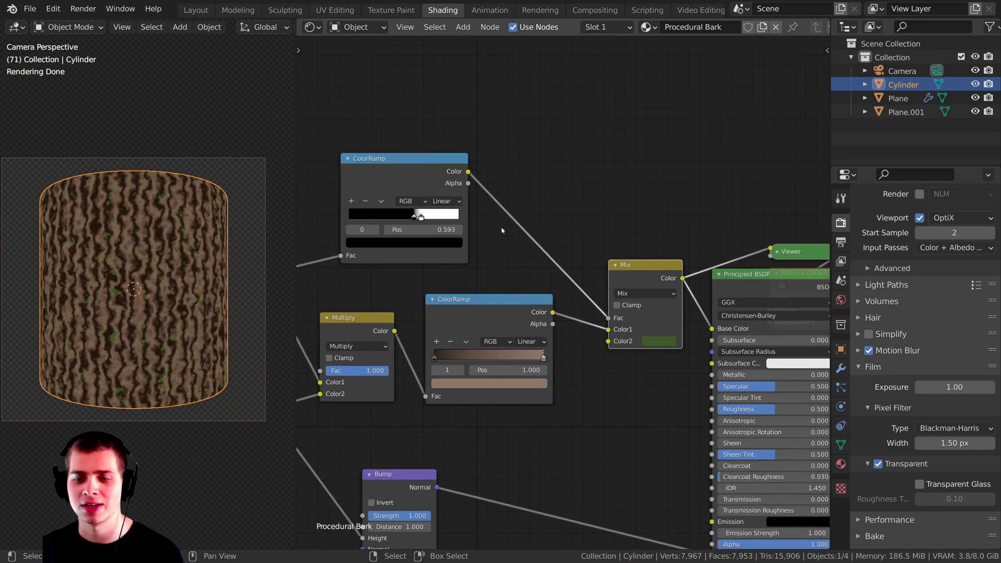
pyautogui.moveTo(751, 279); pyautogui.dragTo(534, 270, button='middle')
pyautogui.scroll(2, 534, 271)
pyautogui.keyDown('ctrl'); pyautogui.keyDown('shift'); pyautogui.click(538, 270); pyautogui.keyUp('shift'); pyautogui.keyUp('ctrl')
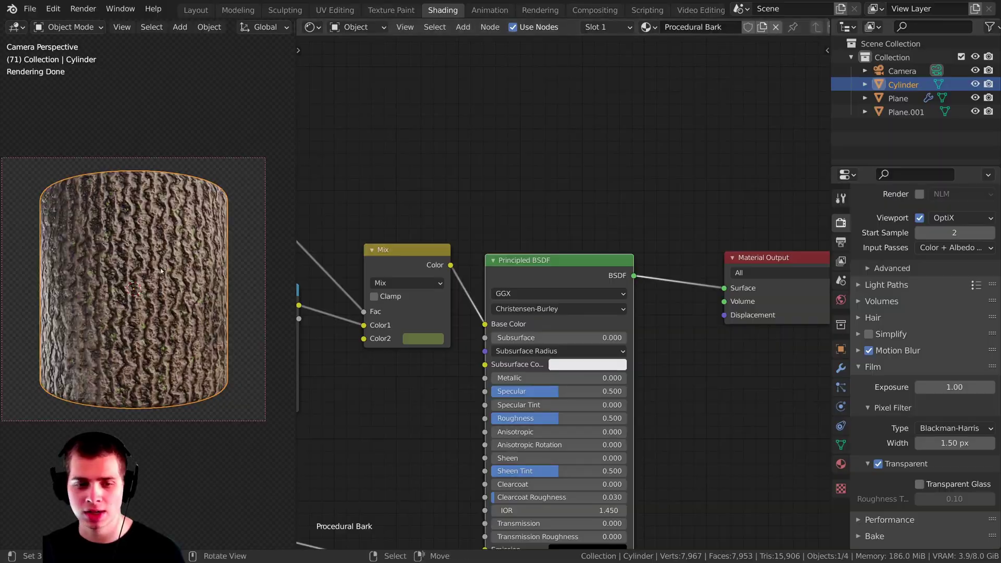
pyautogui.scroll(4, 144, 265)
pyautogui.scroll(4, 144, 265)
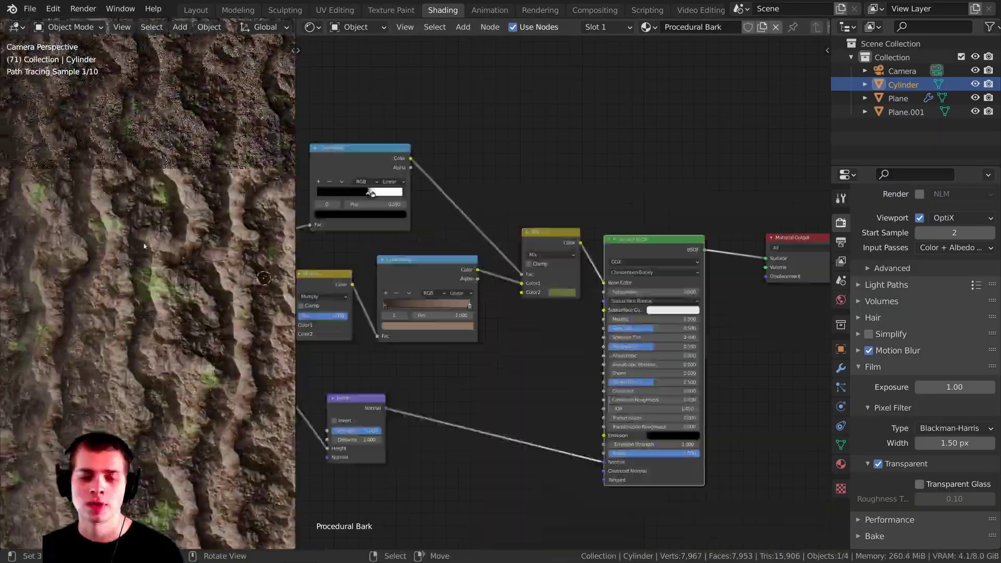
pyautogui.keyDown('shift'); pyautogui.moveTo(136, 282); pyautogui.dragTo(128, 301, button='middle'); pyautogui.keyUp('shift')
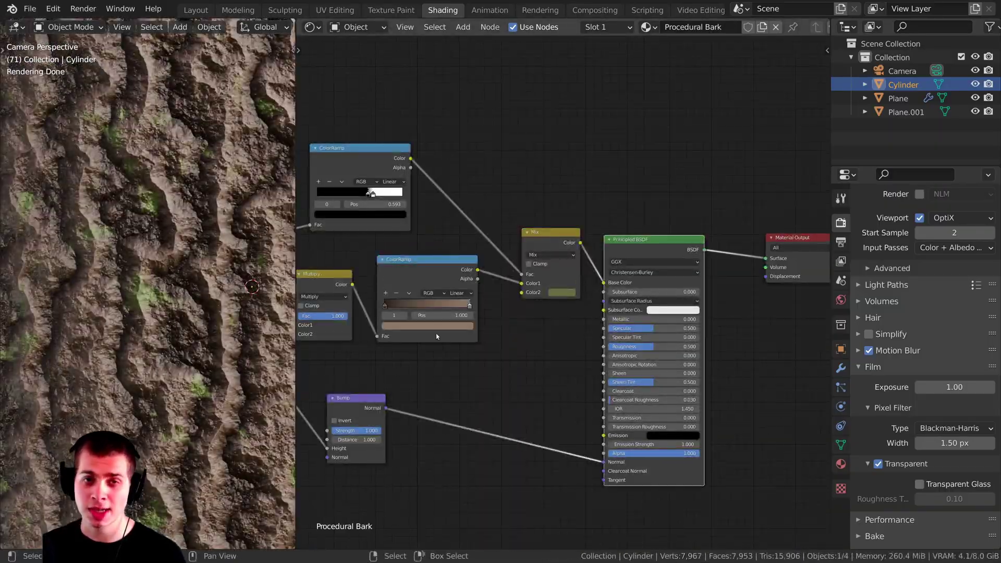
# - Duplicate the Bump node and insert the copy between the original Bump and the Principled BSDF's Normal input
pyautogui.moveTo(421, 379); pyautogui.dragTo(474, 333, button='middle')
pyautogui.scroll(1, 474, 334)
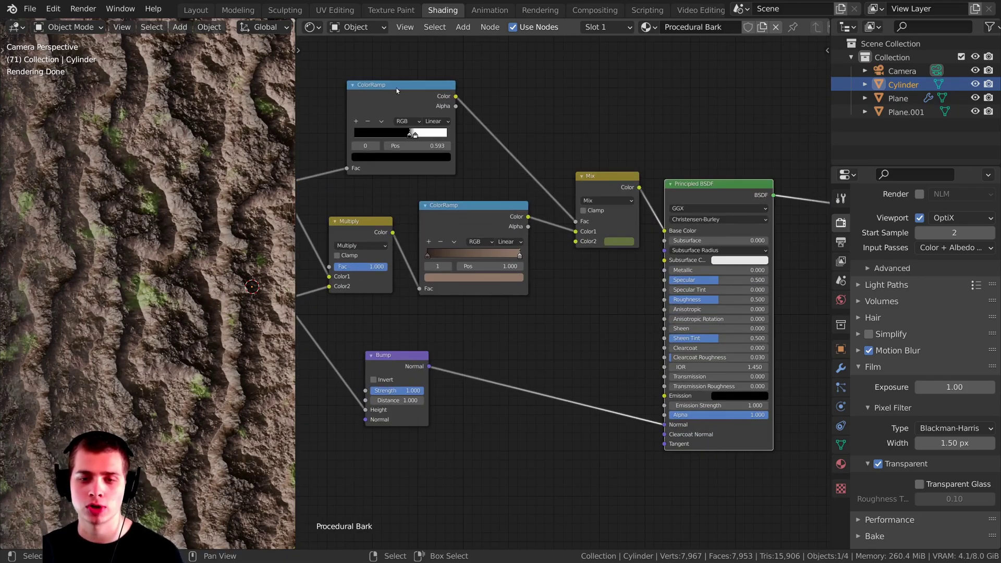
pyautogui.moveTo(406, 356); pyautogui.dragTo(418, 362)
pyautogui.hotkey('shift', 'd')
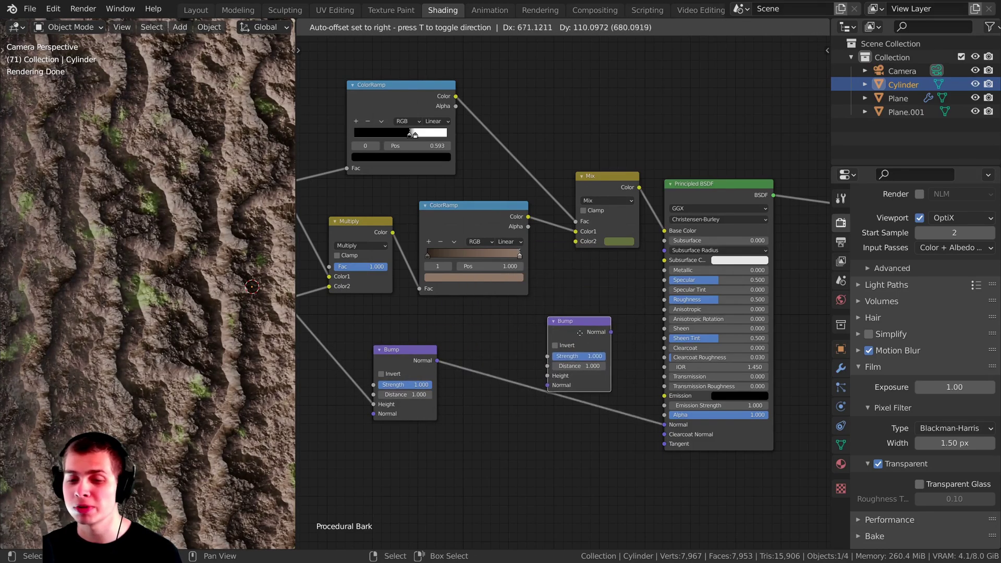
pyautogui.click(580, 377)
pyautogui.moveTo(580, 377); pyautogui.dragTo(583, 377)
pyautogui.moveTo(454, 369); pyautogui.dragTo(449, 354, button='middle')
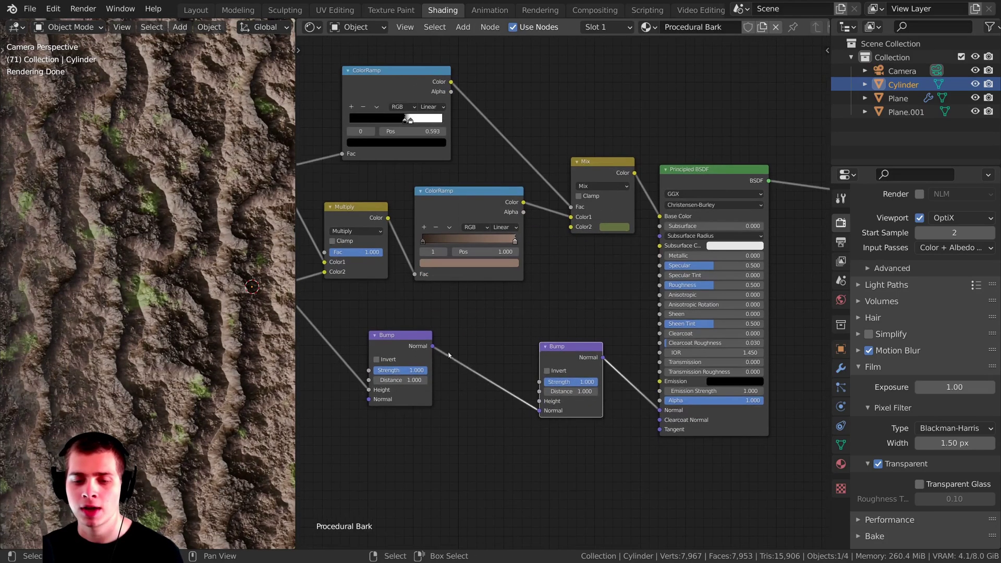
# - Space out the two chained Bump nodes and move the Principled BSDF farther from them
pyautogui.scroll(4, 449, 354)
pyautogui.moveTo(384, 370); pyautogui.dragTo(388, 374)
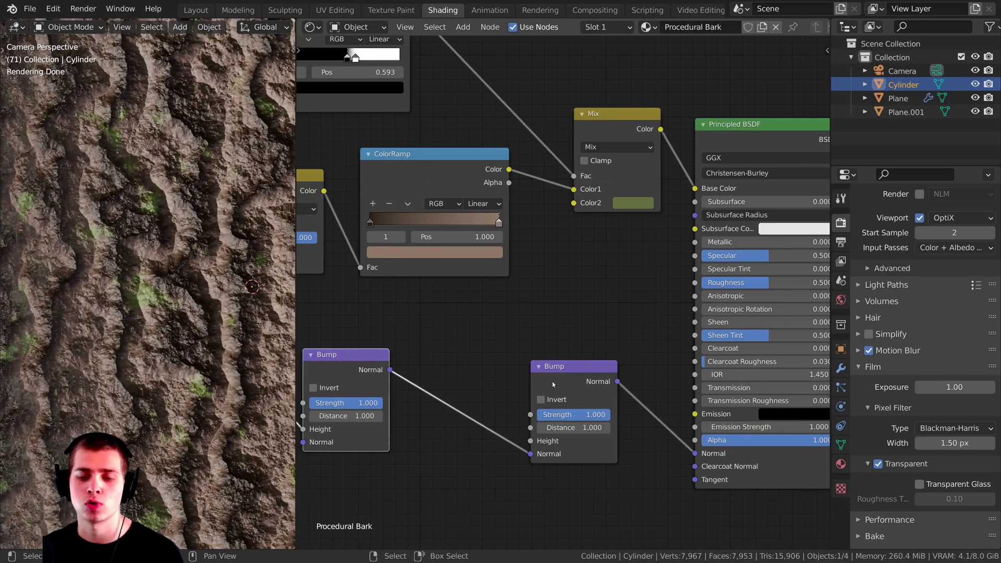
pyautogui.moveTo(552, 385); pyautogui.dragTo(555, 373)
pyautogui.moveTo(534, 429)
pyautogui.mouseDown()
pyautogui.moveTo(488, 330)
pyautogui.moveTo(429, 308)
pyautogui.moveTo(522, 443)
pyautogui.mouseUp()
pyautogui.scroll(-2, 522, 443)
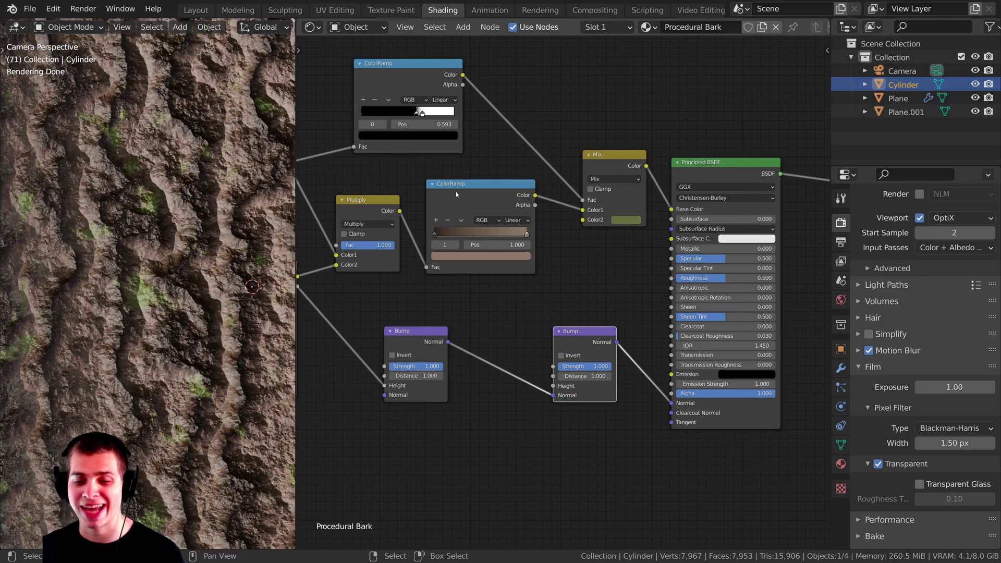
pyautogui.moveTo(573, 331); pyautogui.dragTo(555, 334)
pyautogui.moveTo(416, 337); pyautogui.dragTo(434, 348)
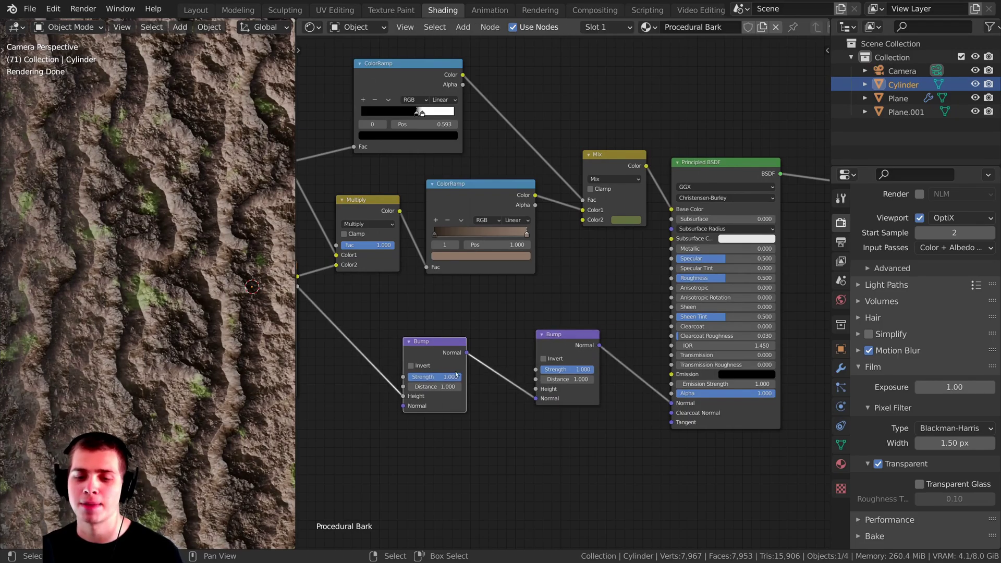
pyautogui.moveTo(554, 350); pyautogui.dragTo(557, 352)
pyautogui.moveTo(710, 167); pyautogui.dragTo(729, 167)
# - Connect the black-and-white ColorRamp's Color output to the second Bump node's Height input
pyautogui.moveTo(678, 141); pyautogui.dragTo(684, 165, button='middle')
pyautogui.click(547, 109)
pyautogui.scroll(1, 455, 82)
pyautogui.moveTo(461, 84); pyautogui.dragTo(532, 54)
pyautogui.moveTo(573, 120); pyautogui.dragTo(544, 426)
# - Preview the second Bump node on the cylinder and mute it to compare the surface relief without it
pyautogui.keyDown('ctrl'); pyautogui.keyDown('shift'); pyautogui.click(579, 380); pyautogui.keyUp('shift'); pyautogui.keyUp('ctrl')
pyautogui.moveTo(578, 380); pyautogui.dragTo(555, 345)
pyautogui.scroll(4, 207, 268)
pyautogui.scroll(1, 606, 516)
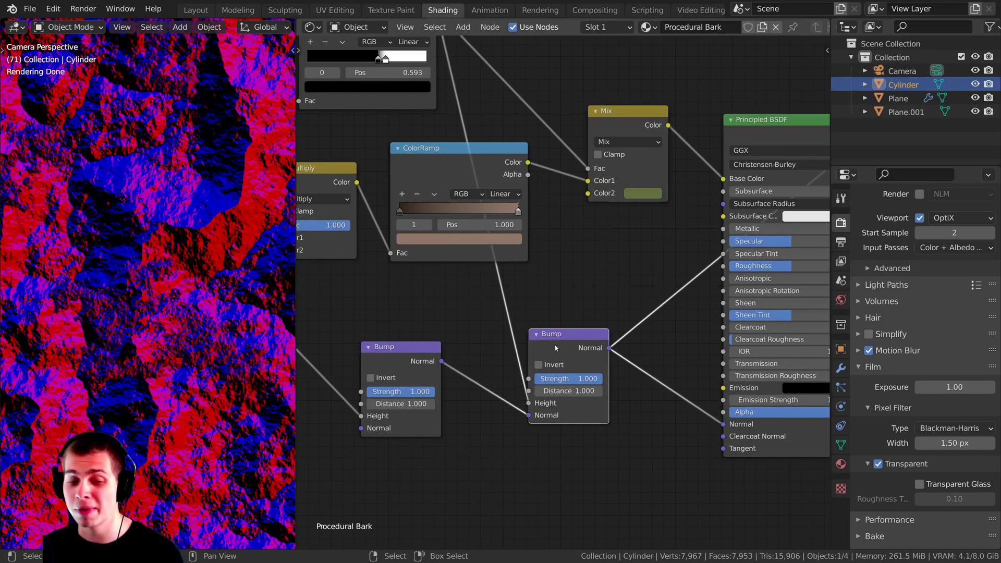
pyautogui.press('m')
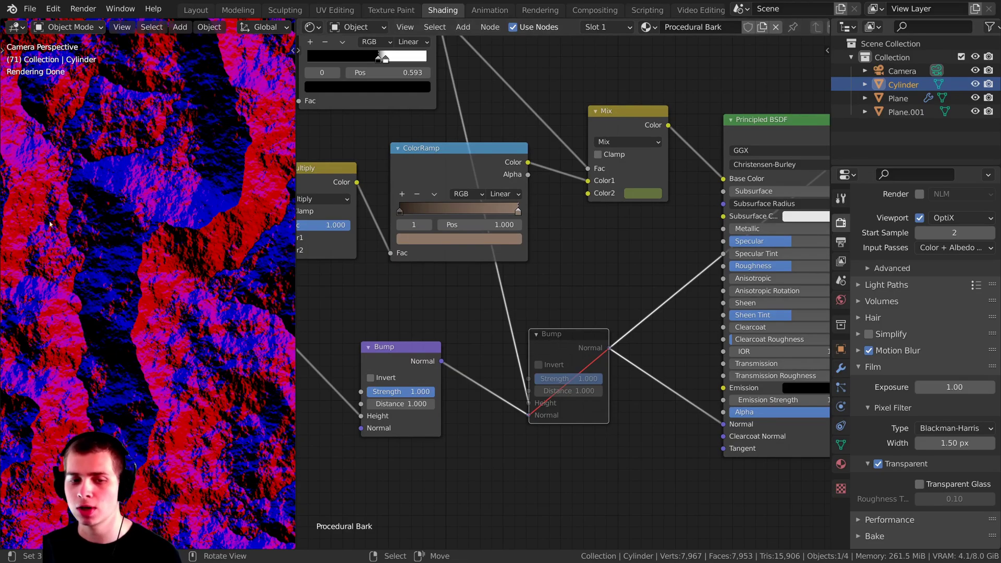
pyautogui.moveTo(538, 353); pyautogui.dragTo(547, 353)
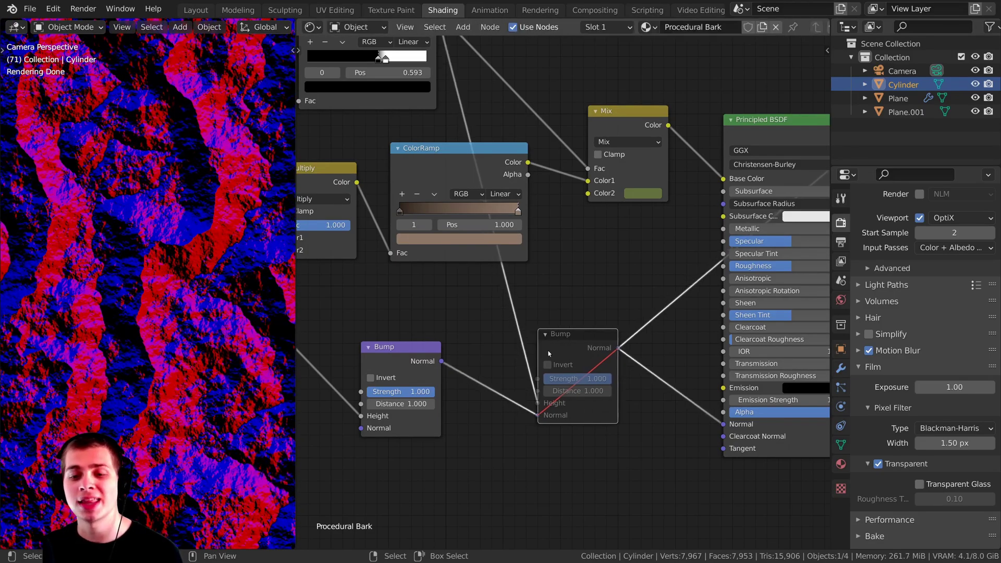
# - Re-enable the second Bump node, nudge it farther from the first, and preview the full Principled BSDF material on the cylinder
pyautogui.press('m')
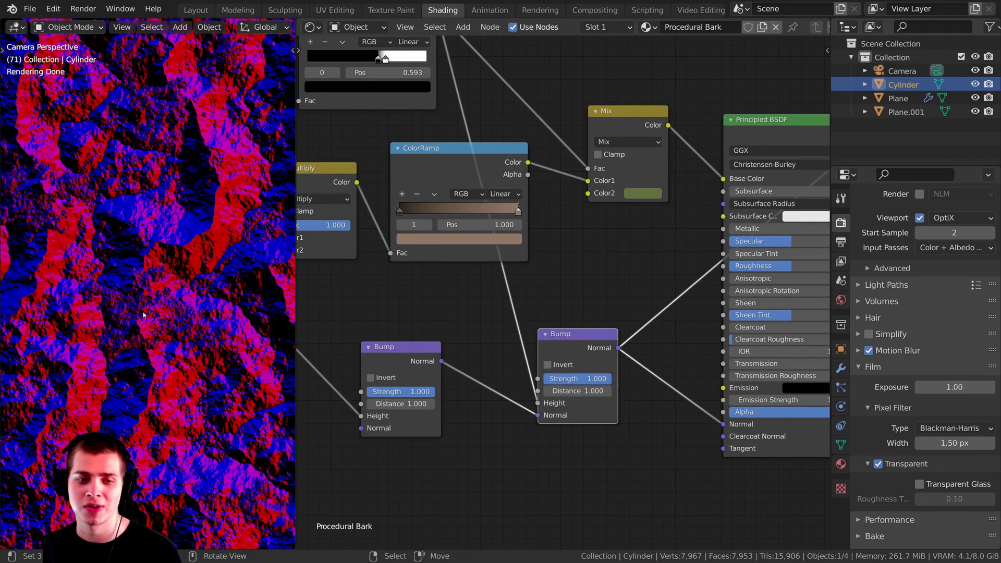
pyautogui.moveTo(577, 365); pyautogui.dragTo(523, 322, button='middle')
pyautogui.scroll(3, 523, 321)
pyautogui.moveTo(531, 347); pyautogui.dragTo(556, 346)
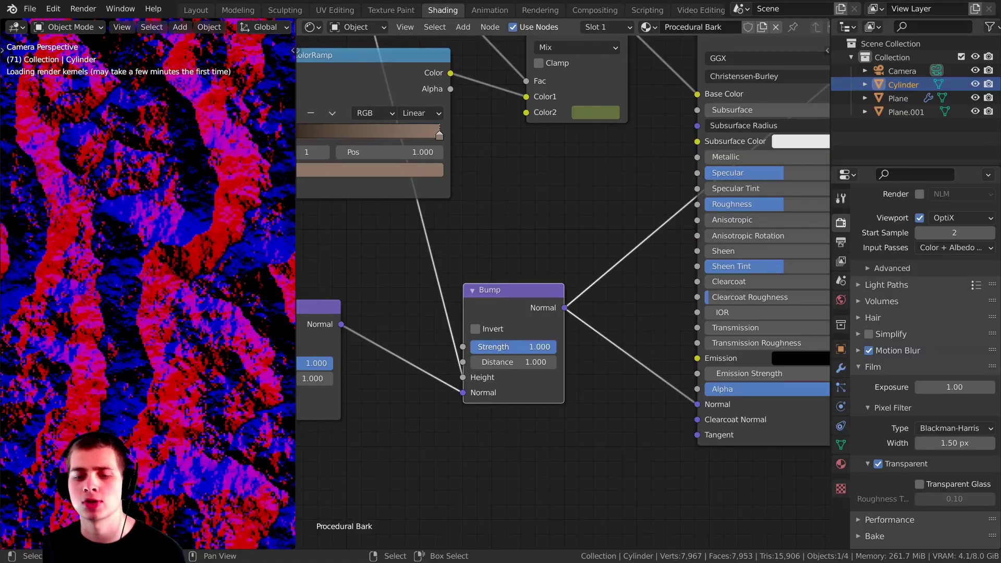
pyautogui.moveTo(498, 315); pyautogui.dragTo(504, 314)
pyautogui.scroll(-6, 477, 338)
pyautogui.keyDown('ctrl'); pyautogui.keyDown('shift'); pyautogui.click(668, 157); pyautogui.keyUp('shift'); pyautogui.keyUp('ctrl')
pyautogui.keyDown('shift'); pyautogui.moveTo(156, 230); pyautogui.dragTo(145, 301, button='middle'); pyautogui.keyUp('shift')
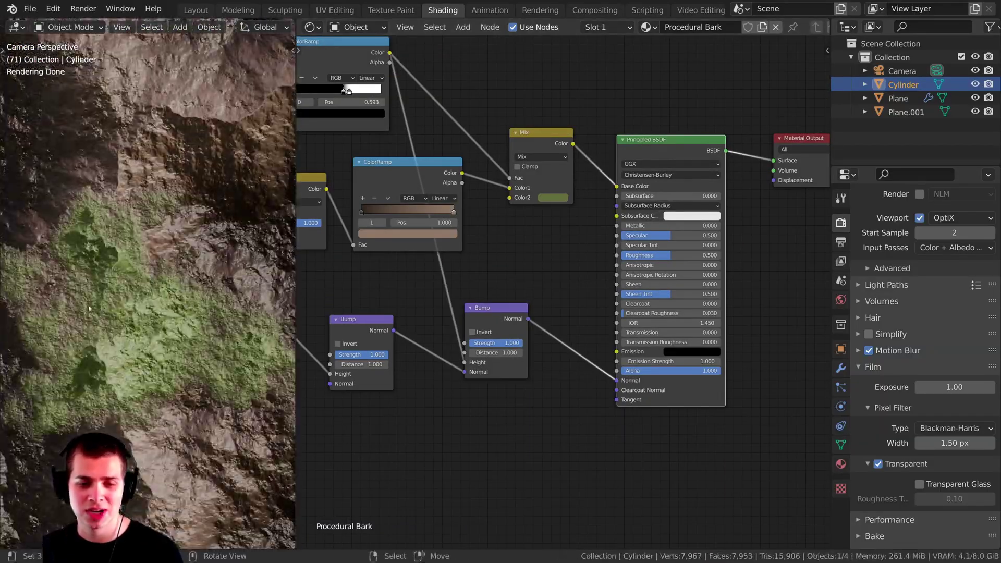
# - Toggle the second Bump node off and on to compare the mossy relief up close and across the cylinder
pyautogui.scroll(-1, 115, 340)
pyautogui.moveTo(494, 312); pyautogui.dragTo(501, 318)
pyautogui.press('m')
pyautogui.moveTo(125, 300); pyautogui.dragTo(136, 302, button='middle')
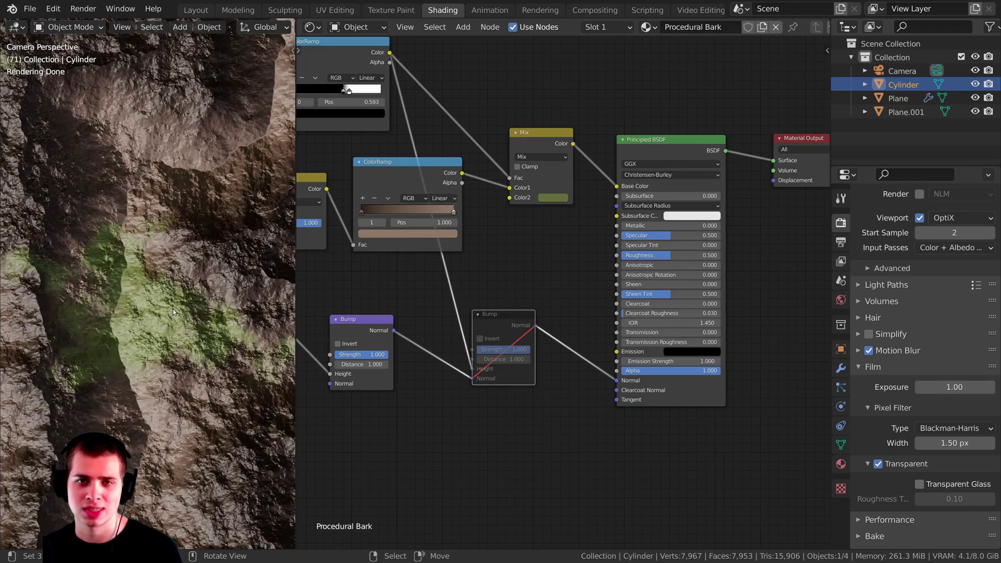
pyautogui.press('m')
pyautogui.moveTo(346, 308); pyautogui.dragTo(352, 309, button='middle')
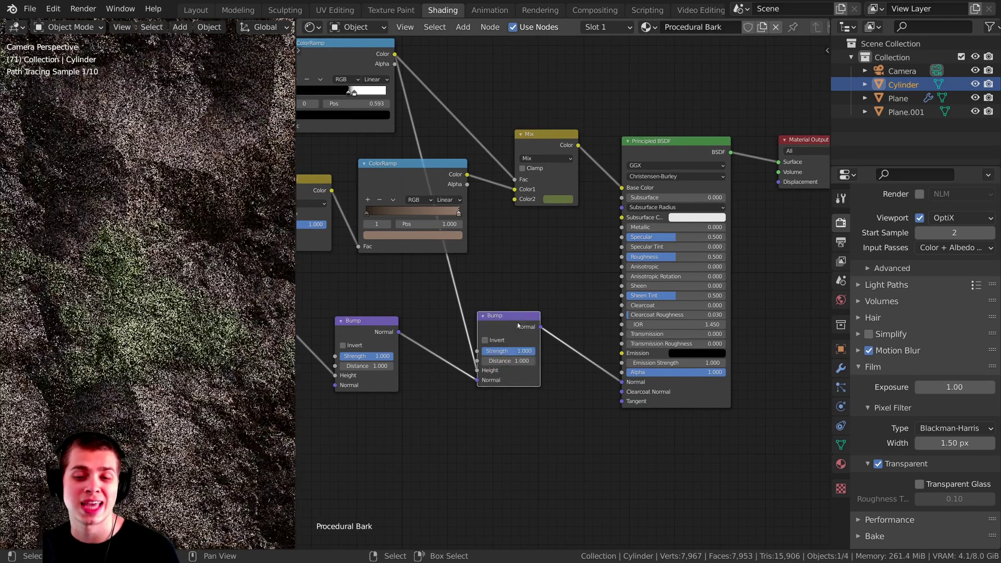
pyautogui.scroll(-6, 188, 332)
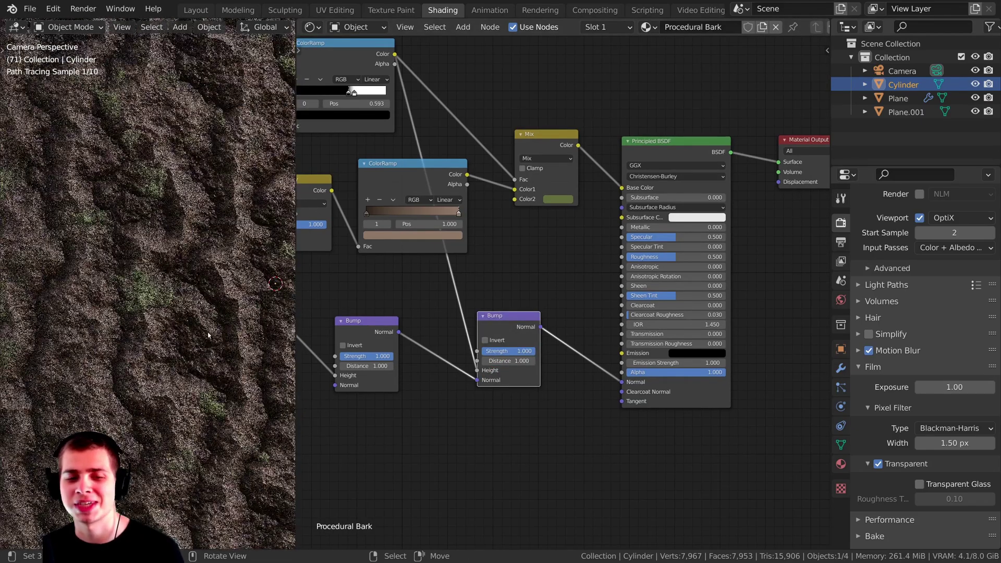
pyautogui.press('Home')
# - Connect the Noise Texture's Fac output to the Principled BSDF's Roughness input
pyautogui.scroll(1, 358, 197)
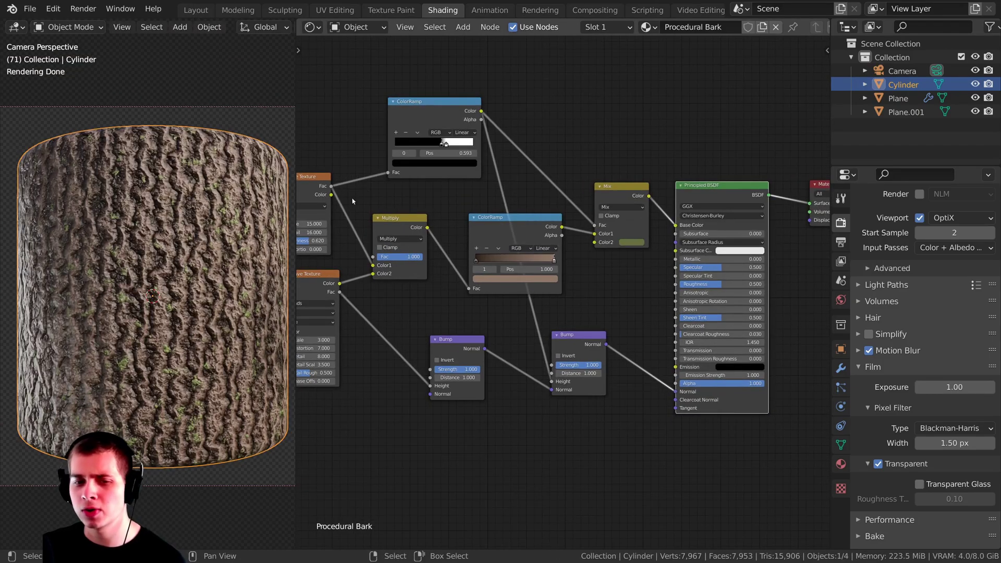
pyautogui.scroll(-1, 333, 192)
pyautogui.moveTo(336, 192); pyautogui.dragTo(358, 195, button='middle')
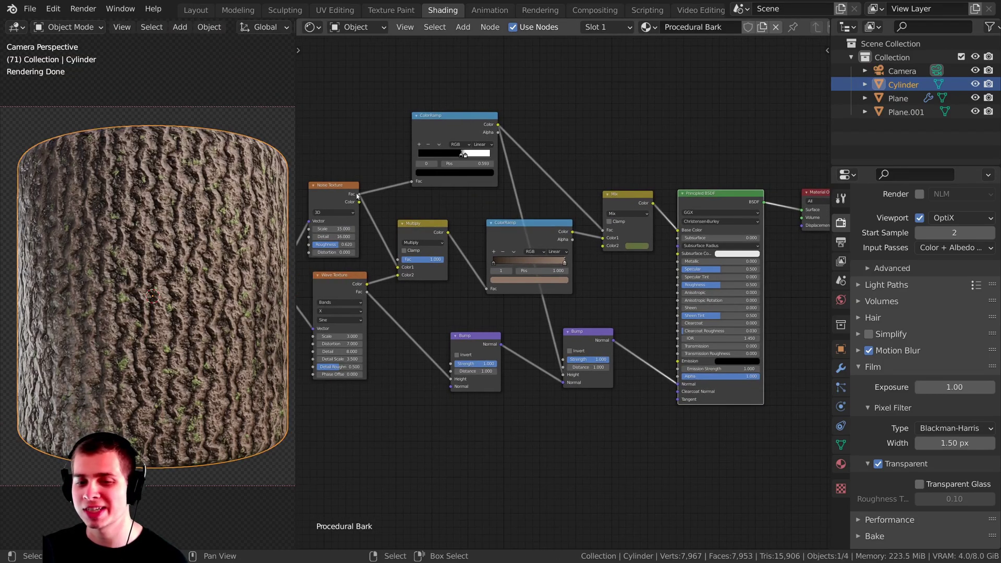
pyautogui.moveTo(359, 195); pyautogui.dragTo(363, 120)
pyautogui.moveTo(550, 228); pyautogui.dragTo(677, 286)
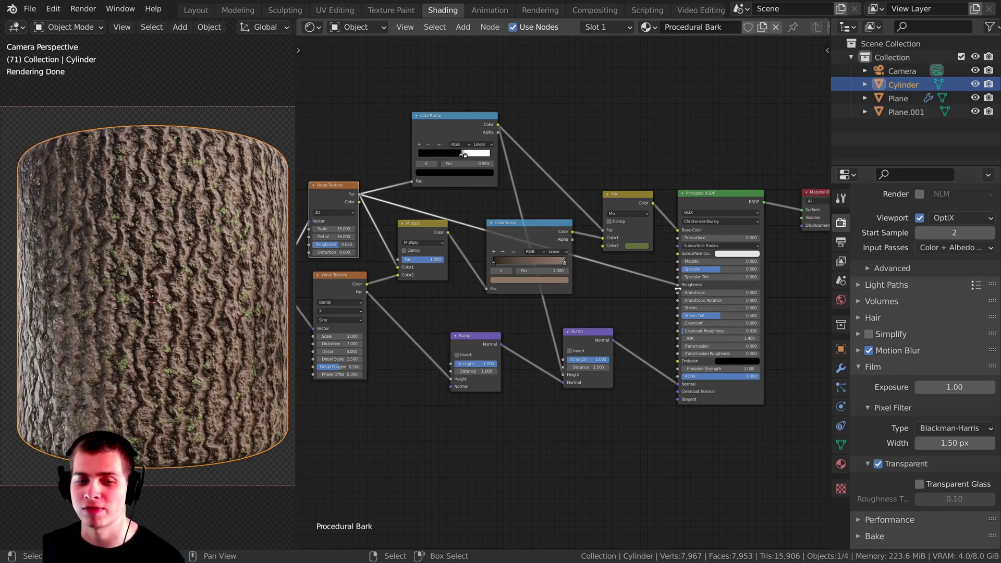
# - Insert a ColorRamp between the Noise Texture and the Roughness input, moving the second Bump node down to make room
pyautogui.moveTo(673, 292); pyautogui.dragTo(664, 295, button='middle')
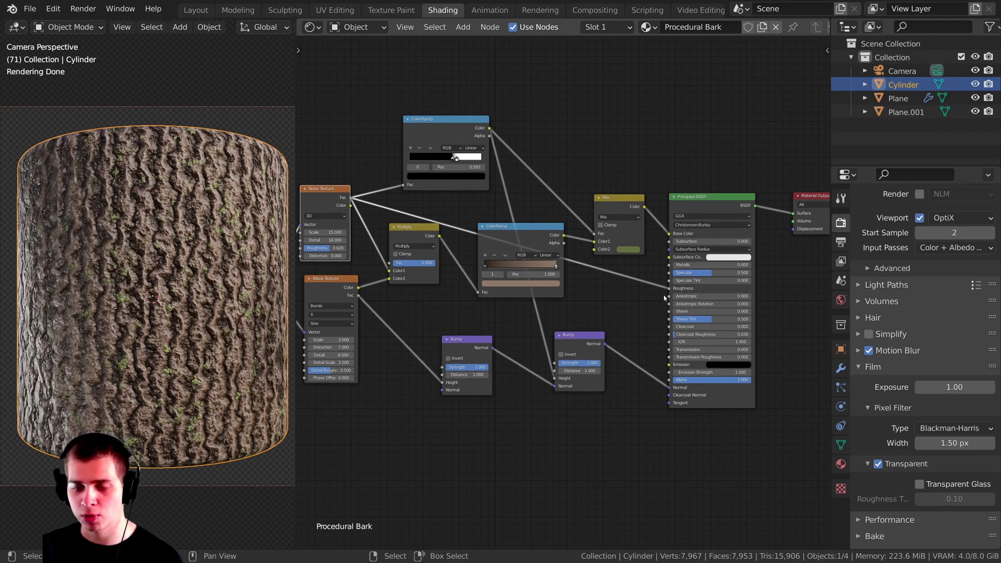
pyautogui.scroll(2, 661, 309)
pyautogui.moveTo(700, 224); pyautogui.dragTo(649, 225, button='middle')
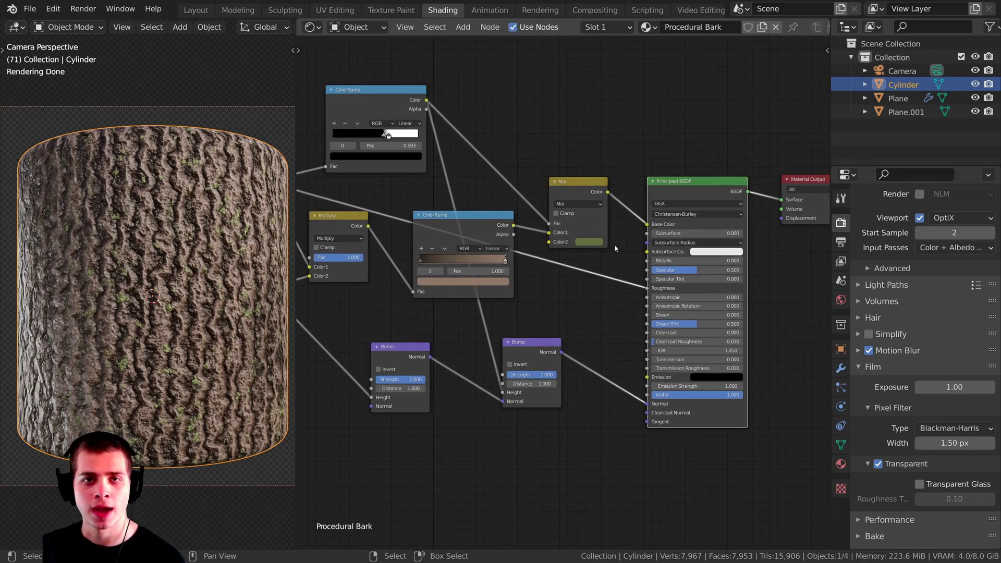
pyautogui.scroll(3, 615, 245)
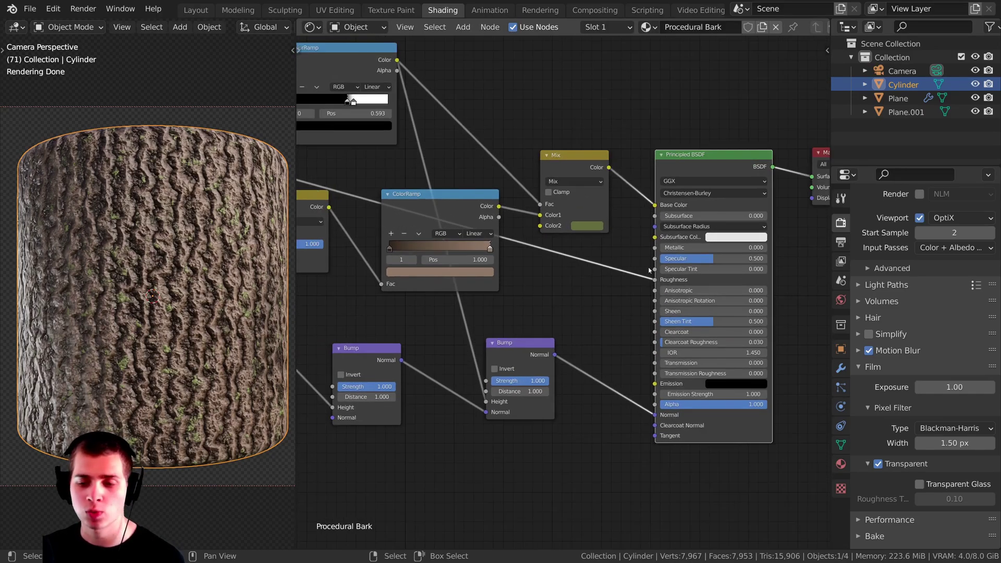
pyautogui.moveTo(591, 243); pyautogui.dragTo(587, 237, button='middle')
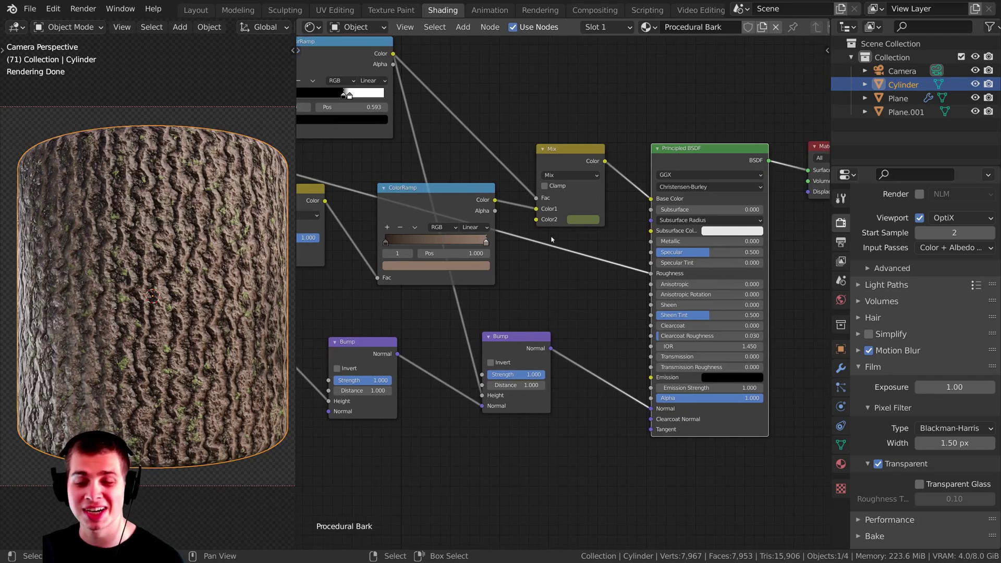
pyautogui.hotkey('shift', 'a')
pyautogui.write('col')
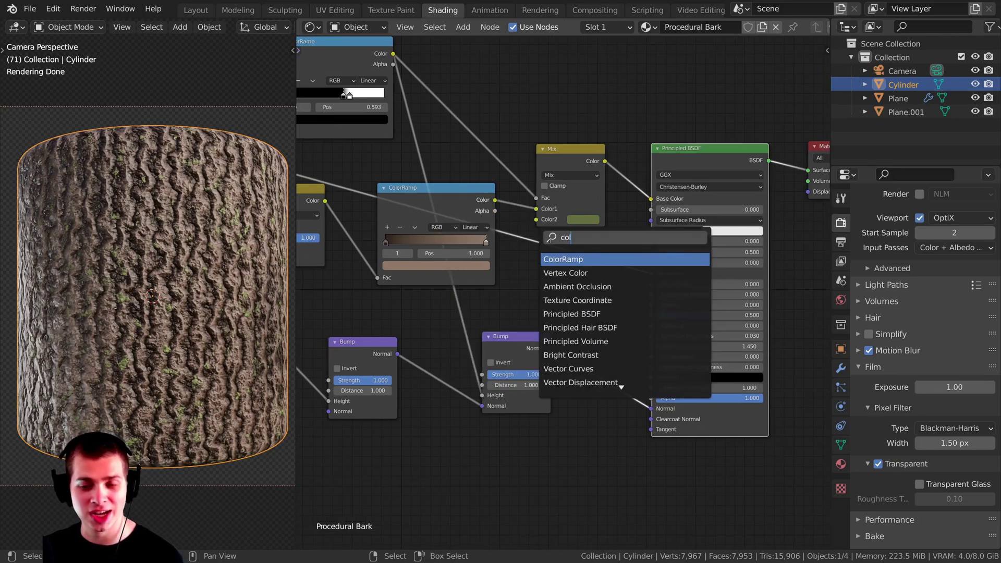
pyautogui.click(565, 264)
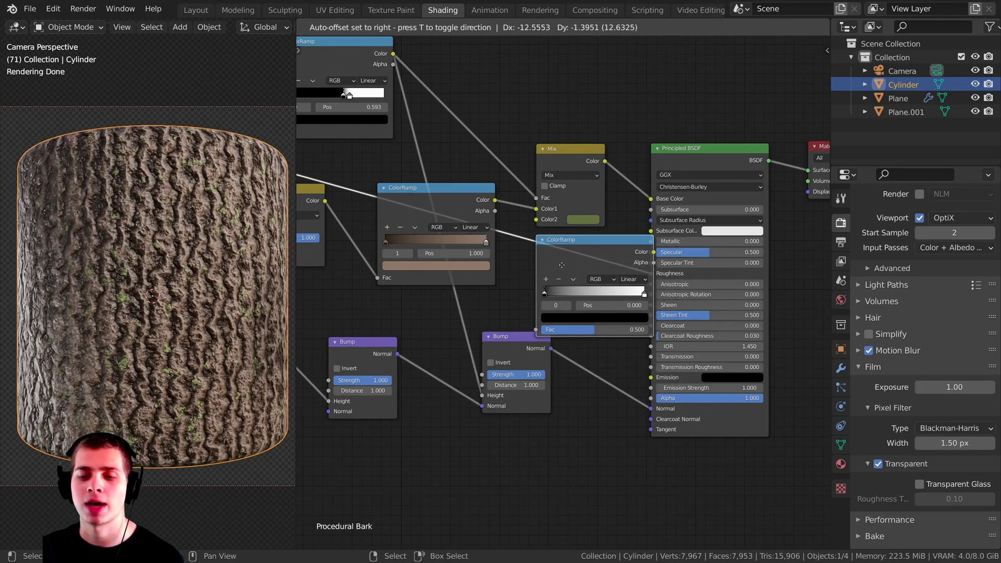
pyautogui.click(517, 354)
pyautogui.moveTo(517, 354); pyautogui.dragTo(519, 386)
pyautogui.moveTo(520, 270); pyautogui.dragTo(551, 278)
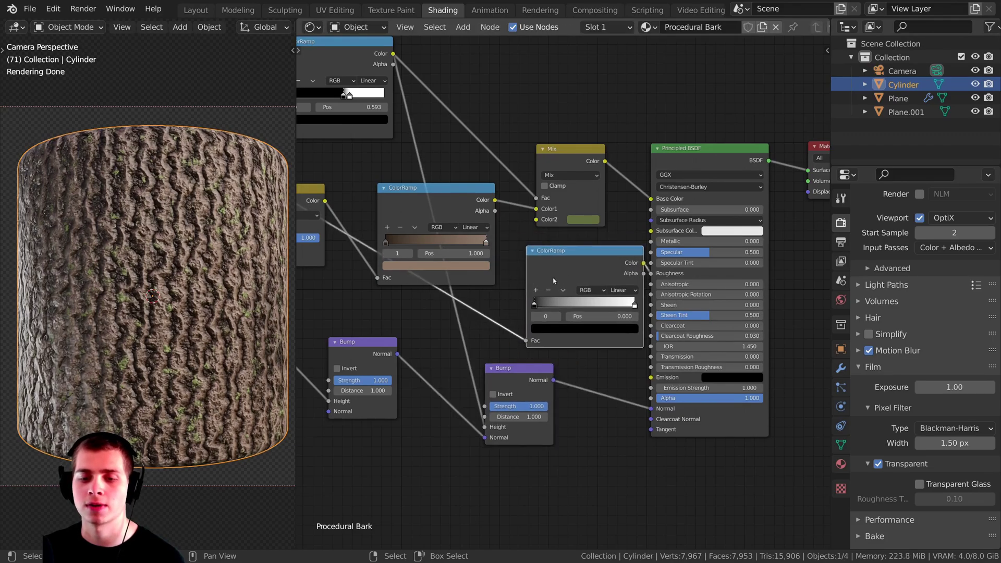
# - Try light grey and then black on the roughness ColorRamp's first stop to compare the bark's shininess
pyautogui.moveTo(551, 267); pyautogui.dragTo(547, 262, button='middle')
pyautogui.scroll(3, 548, 261)
pyautogui.scroll(2, 525, 246)
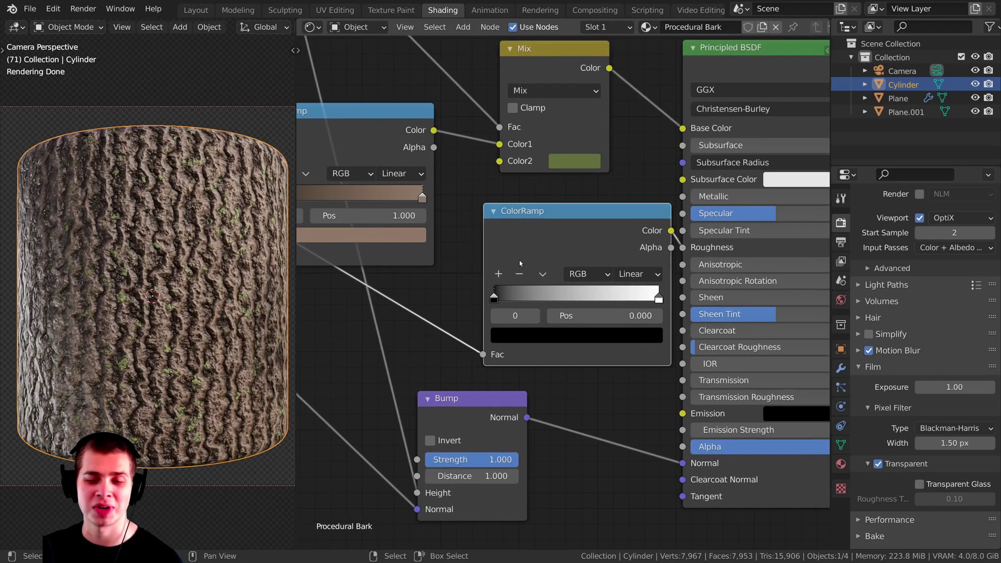
pyautogui.click(519, 336)
pyautogui.moveTo(623, 190); pyautogui.dragTo(626, 132)
pyautogui.scroll(3, 129, 286)
pyautogui.scroll(-1, 129, 286)
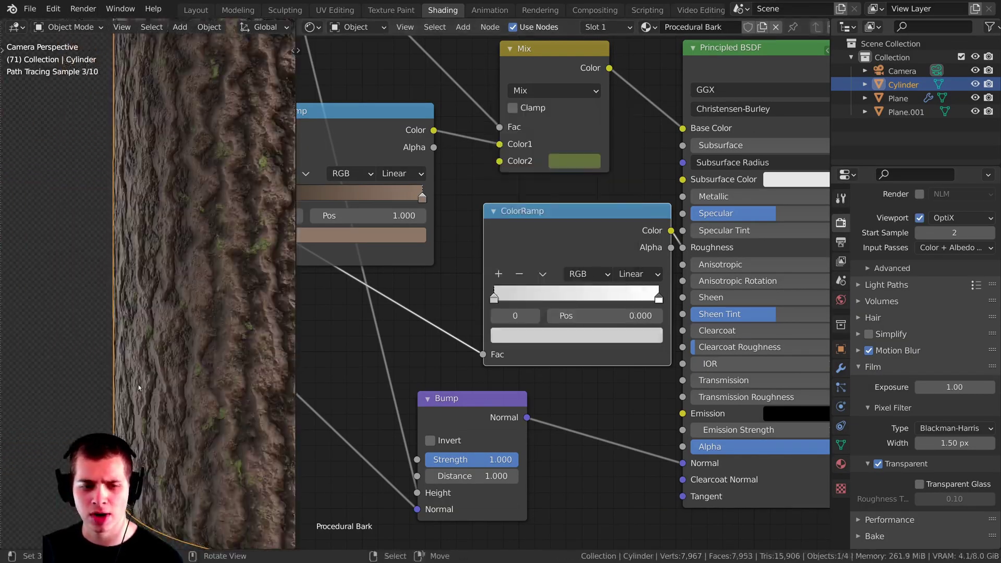
pyautogui.click(570, 342)
pyautogui.moveTo(626, 147); pyautogui.dragTo(625, 225)
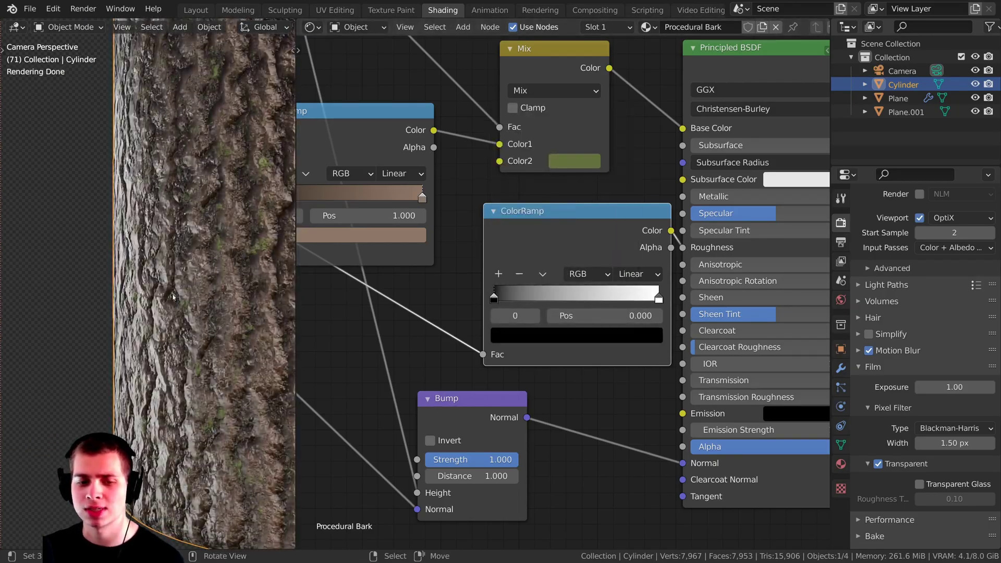
# - Set the roughness ColorRamp's first stop to dark grey and its last stop to white (FFFFFF)
pyautogui.click(565, 332)
pyautogui.moveTo(626, 219); pyautogui.dragTo(626, 190)
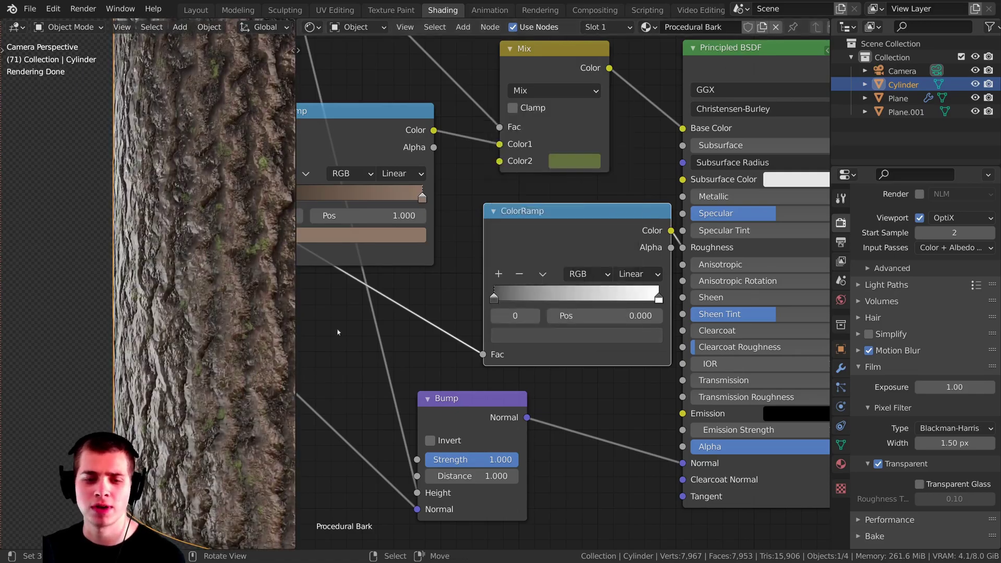
pyautogui.click(658, 299)
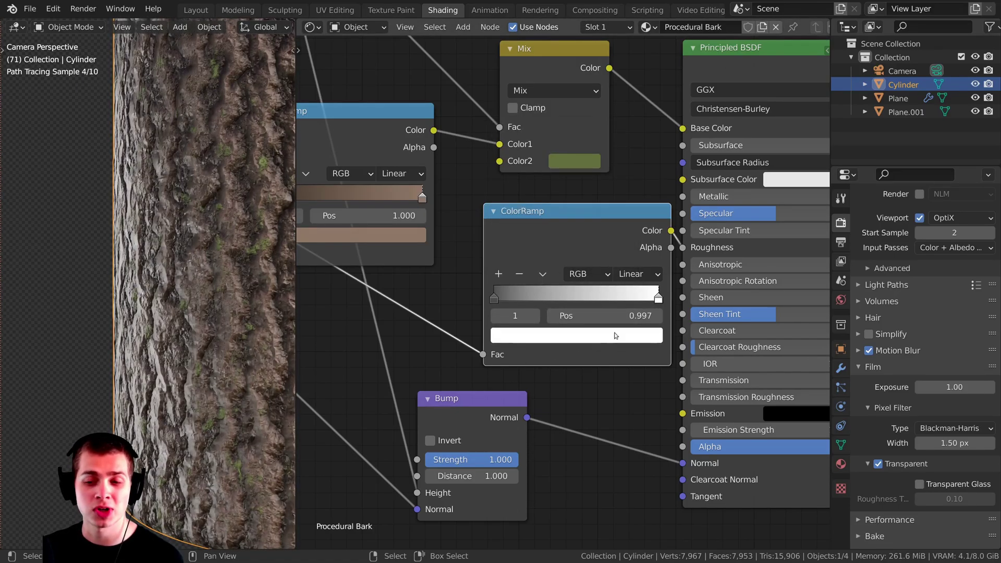
pyautogui.click(576, 335)
pyautogui.moveTo(626, 162); pyautogui.dragTo(626, 108)
pyautogui.click(632, 341)
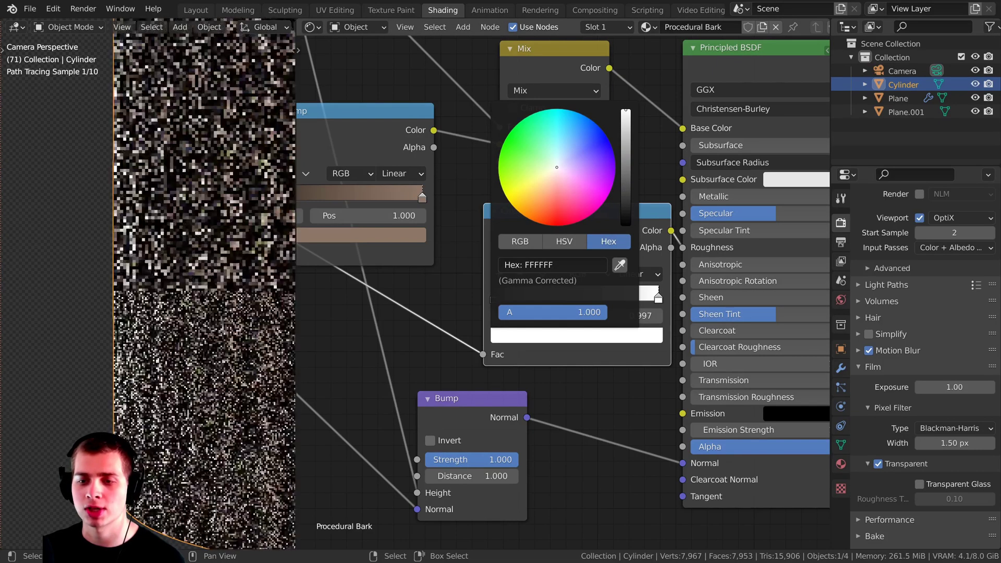
pyautogui.click(495, 299)
pyautogui.click(509, 333)
pyautogui.click(625, 184)
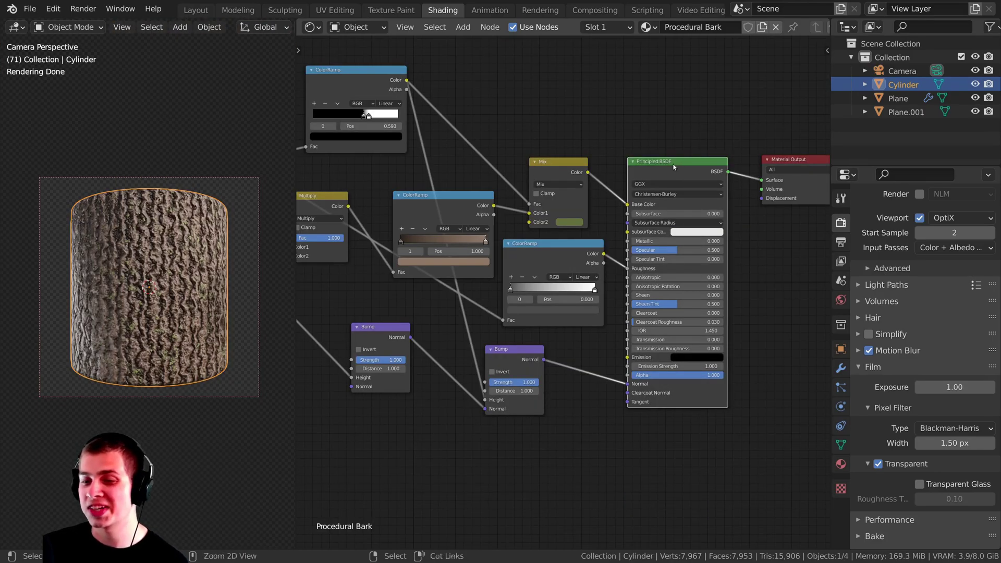
pyautogui.scroll(2, 668, 164)
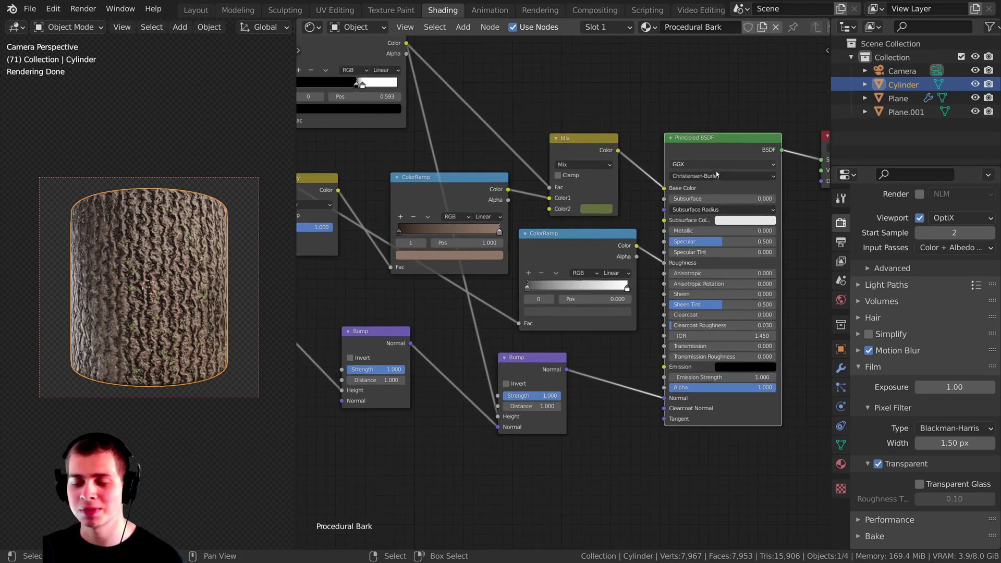
pyautogui.moveTo(716, 148); pyautogui.dragTo(723, 149)
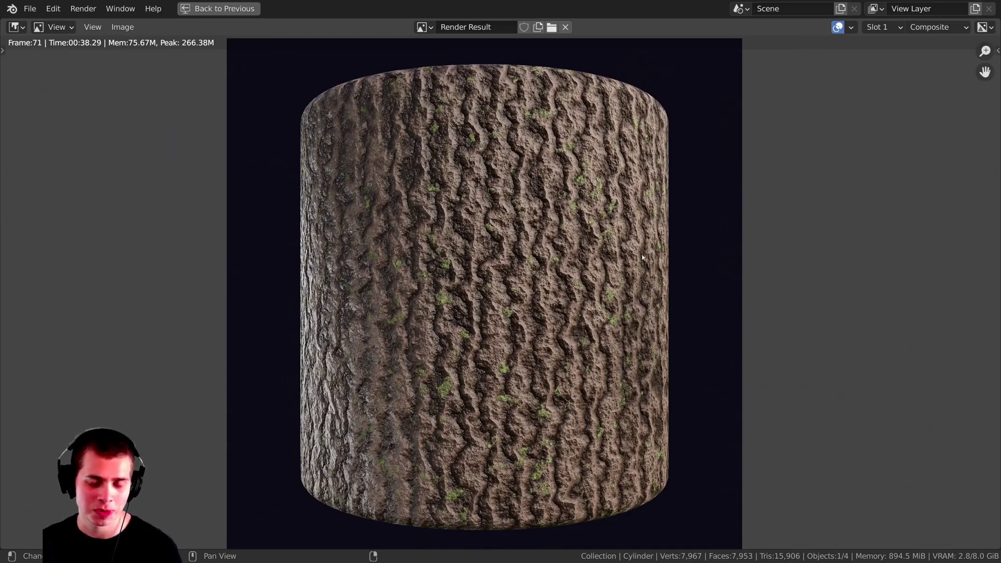
# - Examine the rendered bark cylinder's moss patches and surface relief up close and as a whole
pyautogui.keyDown('ctrl'); pyautogui.moveTo(638, 301); pyautogui.dragTo(660, 185, button='middle'); pyautogui.keyUp('ctrl')
pyautogui.scroll(5, 490, 204)
pyautogui.moveTo(489, 205); pyautogui.dragTo(523, 252, button='middle')
pyautogui.scroll(-6, 443, 212)
pyautogui.scroll(6, 446, 198)
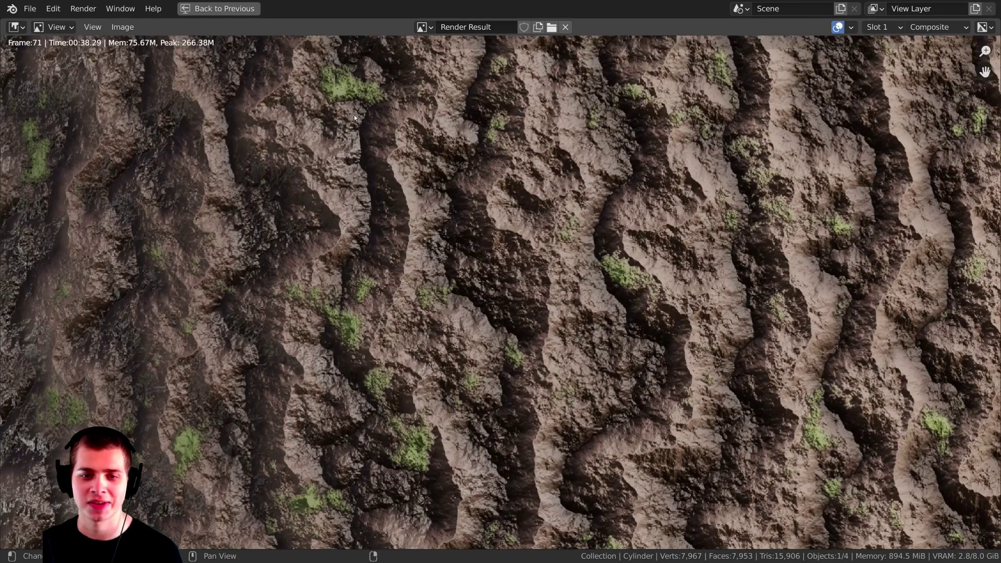
pyautogui.scroll(-5, 492, 277)
pyautogui.scroll(-2, 445, 136)
pyautogui.moveTo(446, 136); pyautogui.dragTo(440, 128, button='middle')
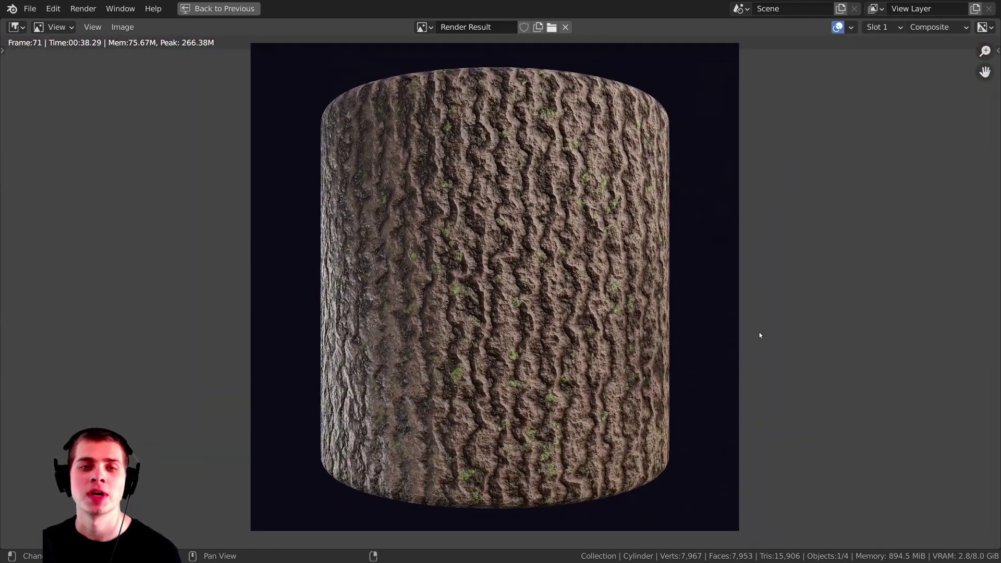
pyautogui.keyDown('ctrl'); pyautogui.moveTo(782, 325); pyautogui.dragTo(806, 317, button='middle'); pyautogui.keyUp('ctrl')
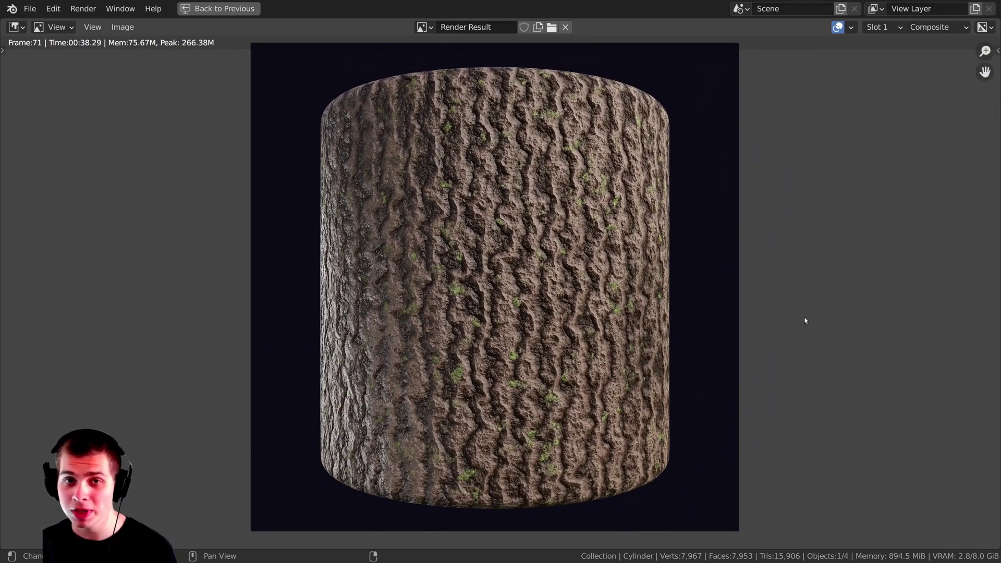